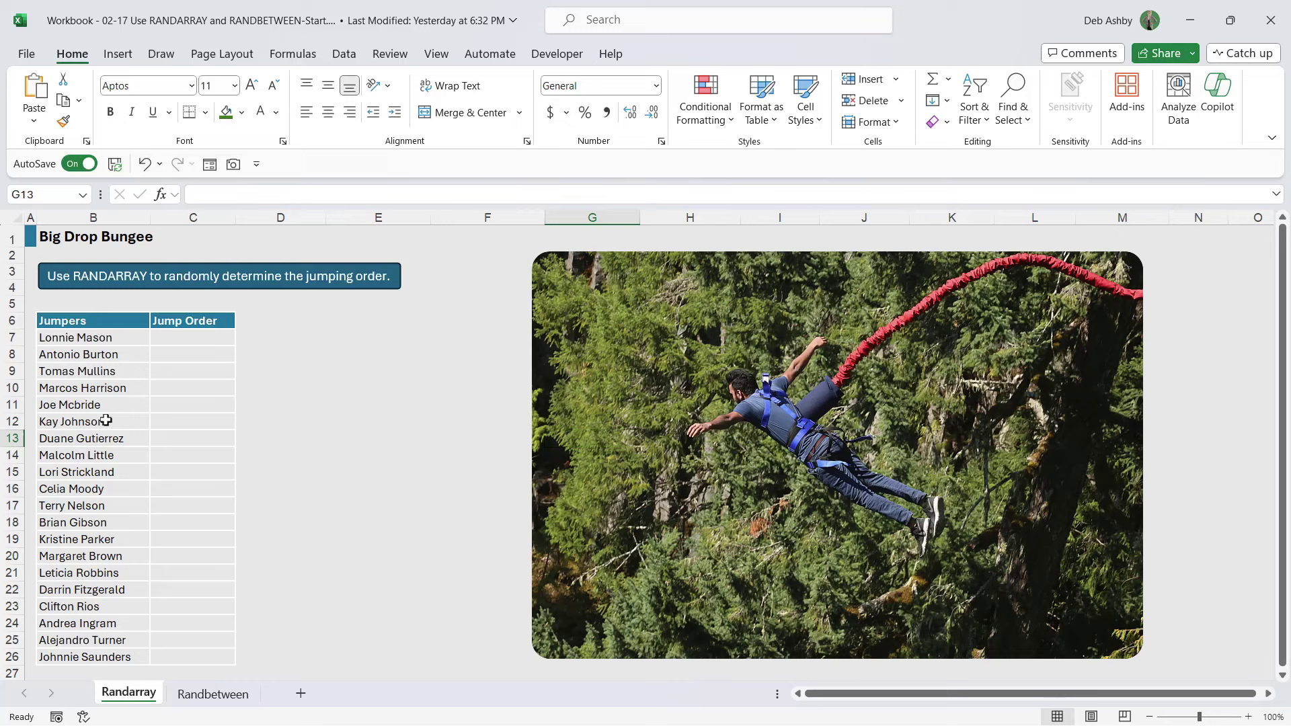
Step: Enter =RANDBETWEEN(1,20) in C7, next to the jumper names in B7:B26
{"action": "left_click_drag", "start_coordinate": [98, 339], "coordinate": [84, 652]}
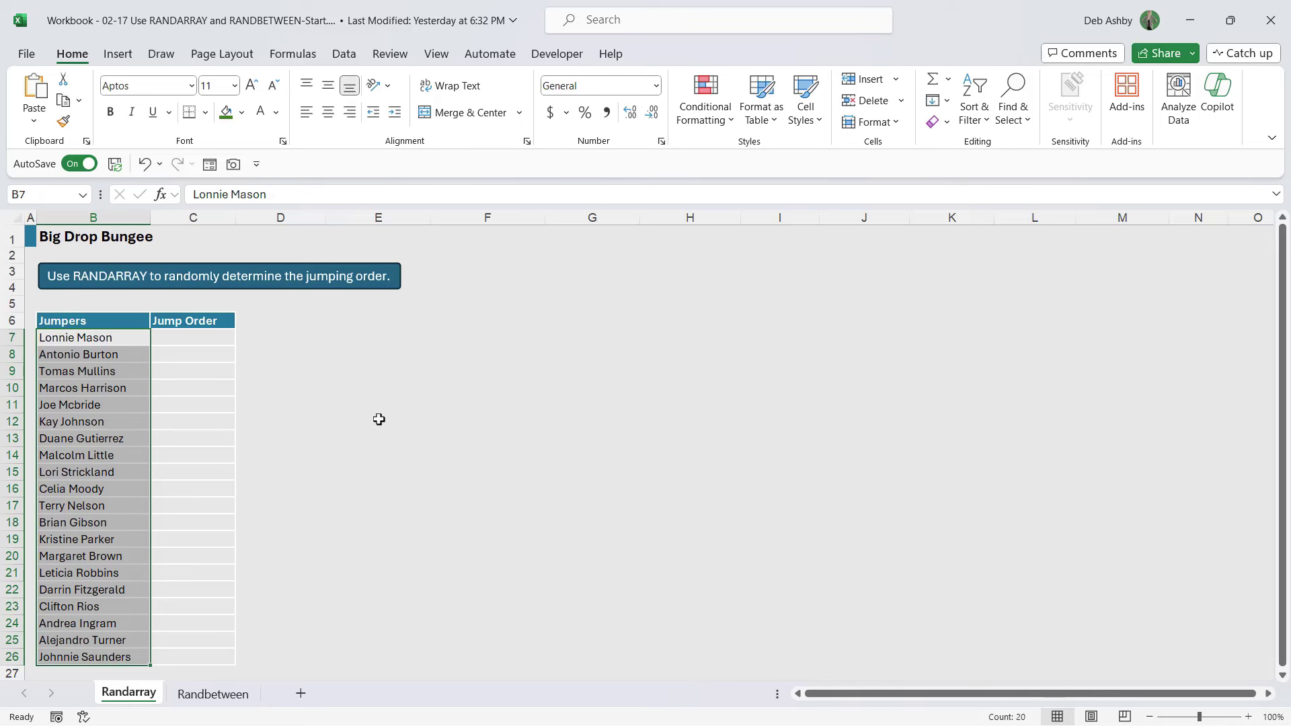
{"action": "left_click", "coordinate": [202, 338]}
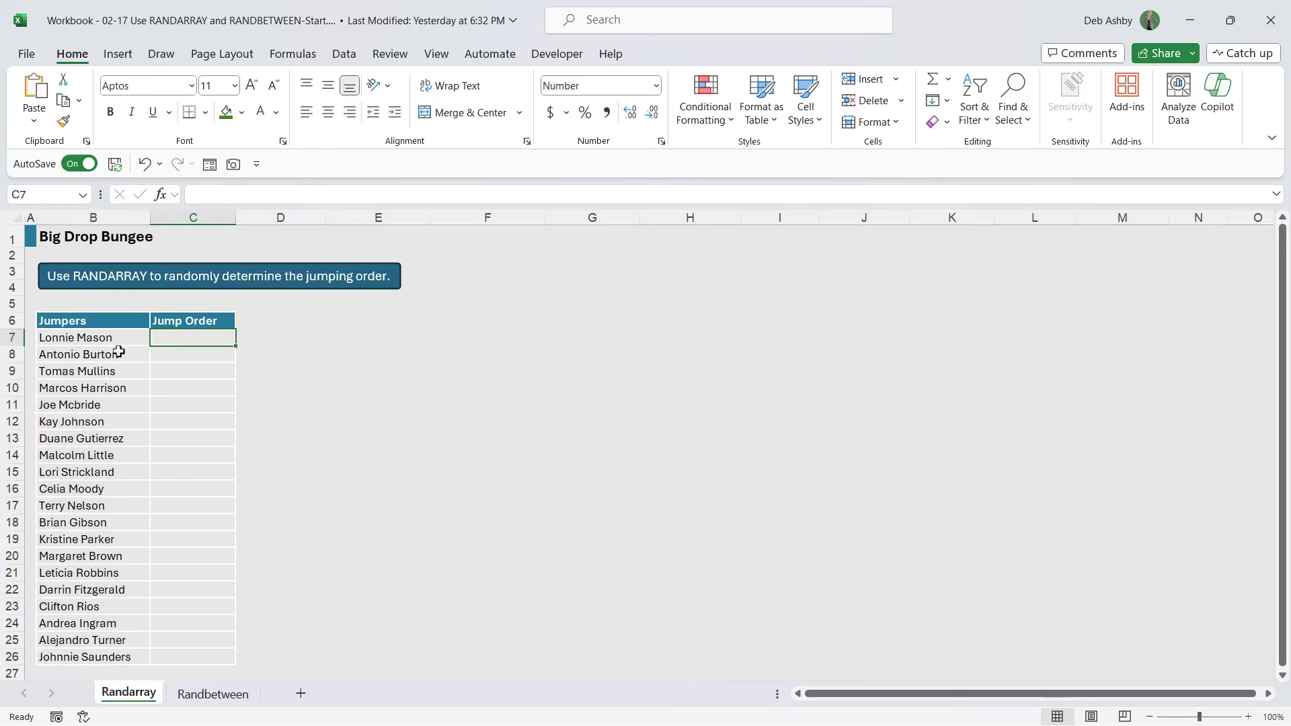
{"action": "left_click_drag", "start_coordinate": [123, 340], "coordinate": [115, 657]}
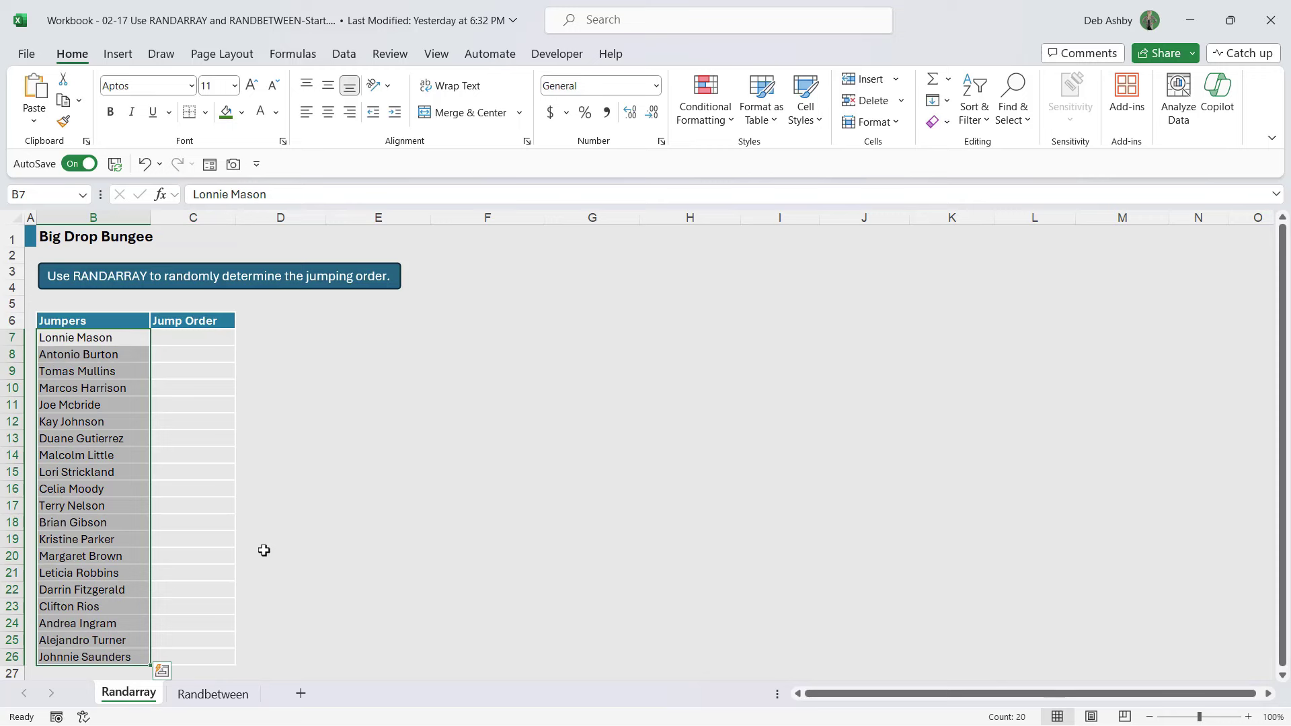
{"action": "left_click", "coordinate": [210, 339]}
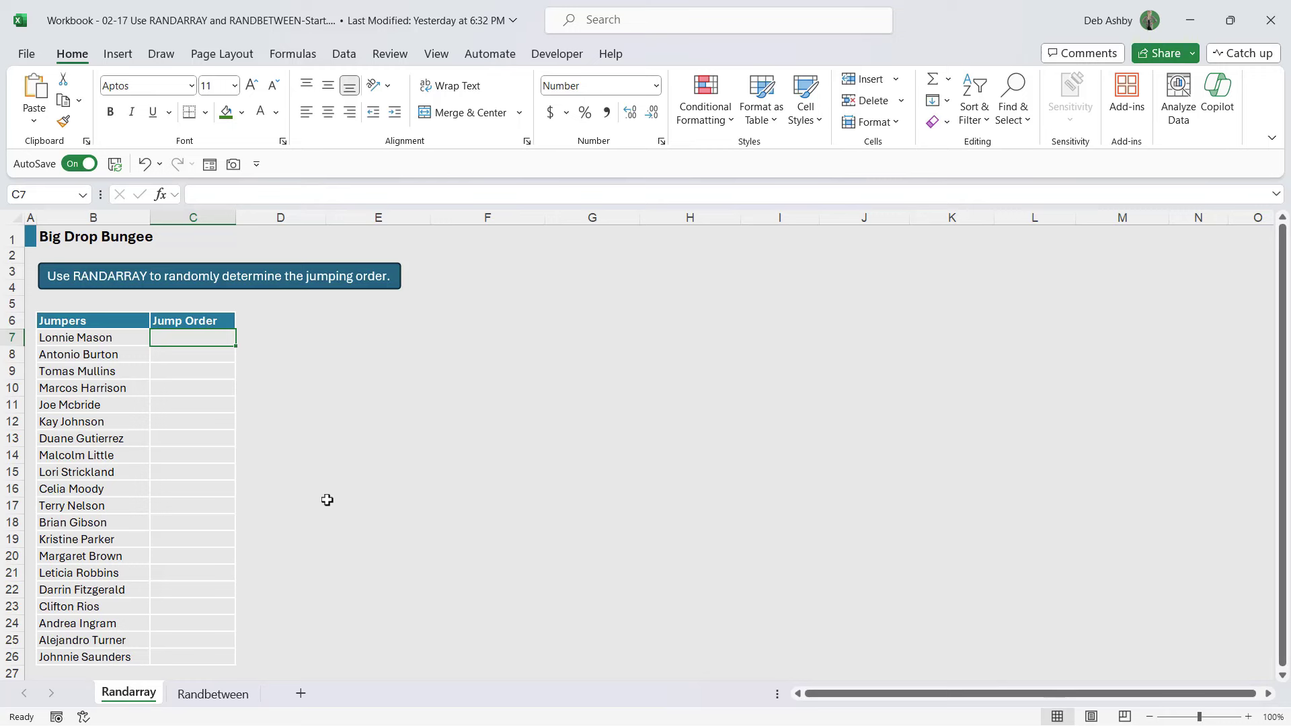
{"action": "type", "text": "="}
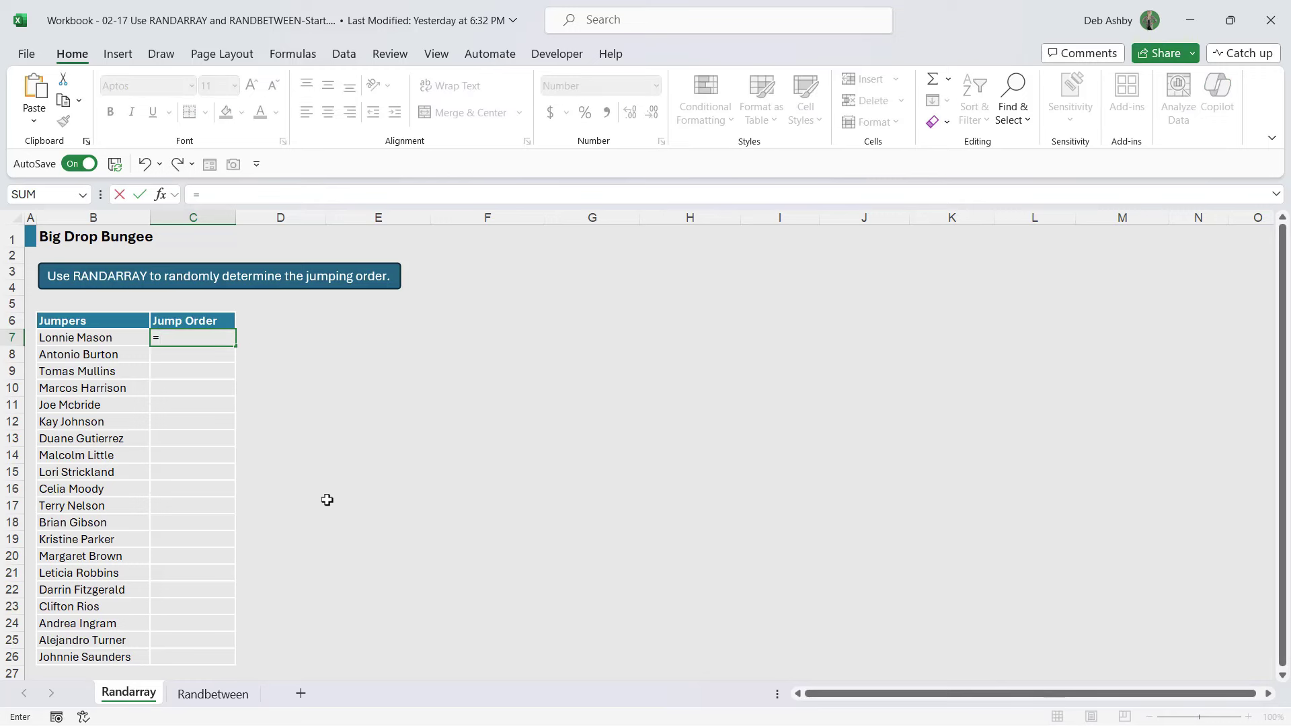
{"action": "type", "text": "RAND"}
{"action": "key", "text": "Down"}
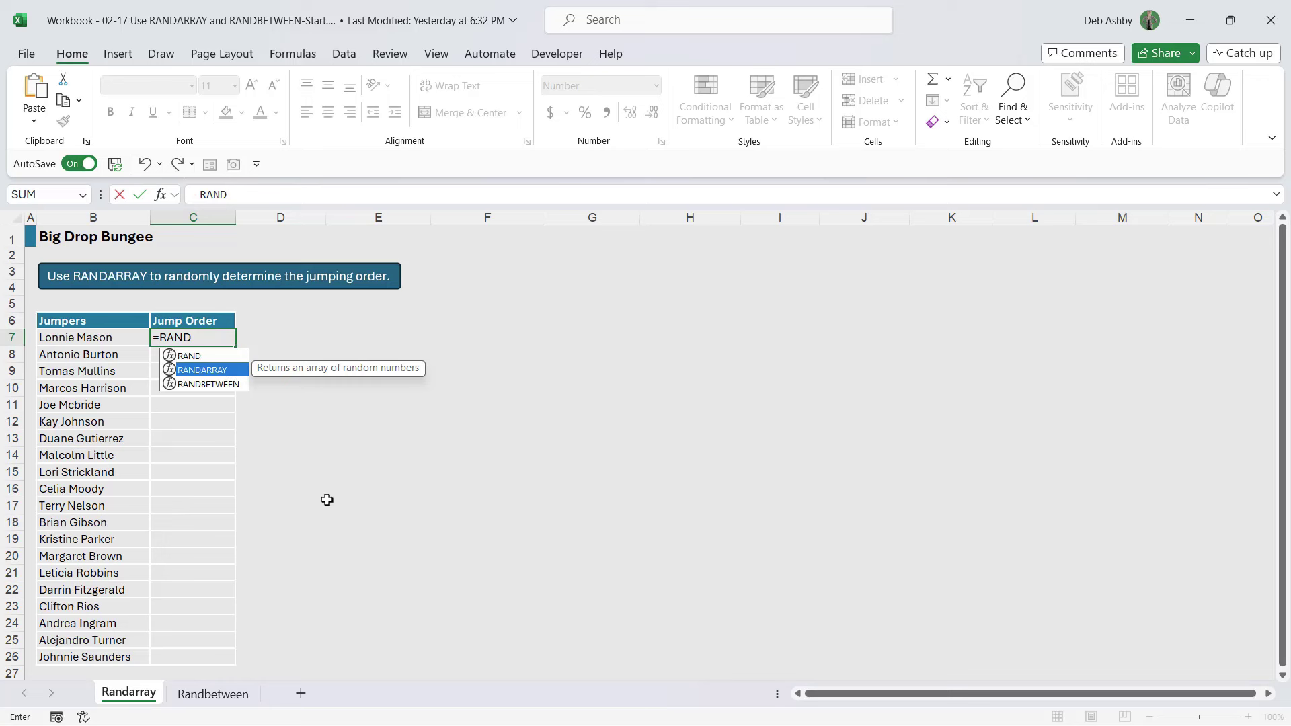
{"action": "key", "text": "Down"}
{"action": "key", "text": "Tab"}
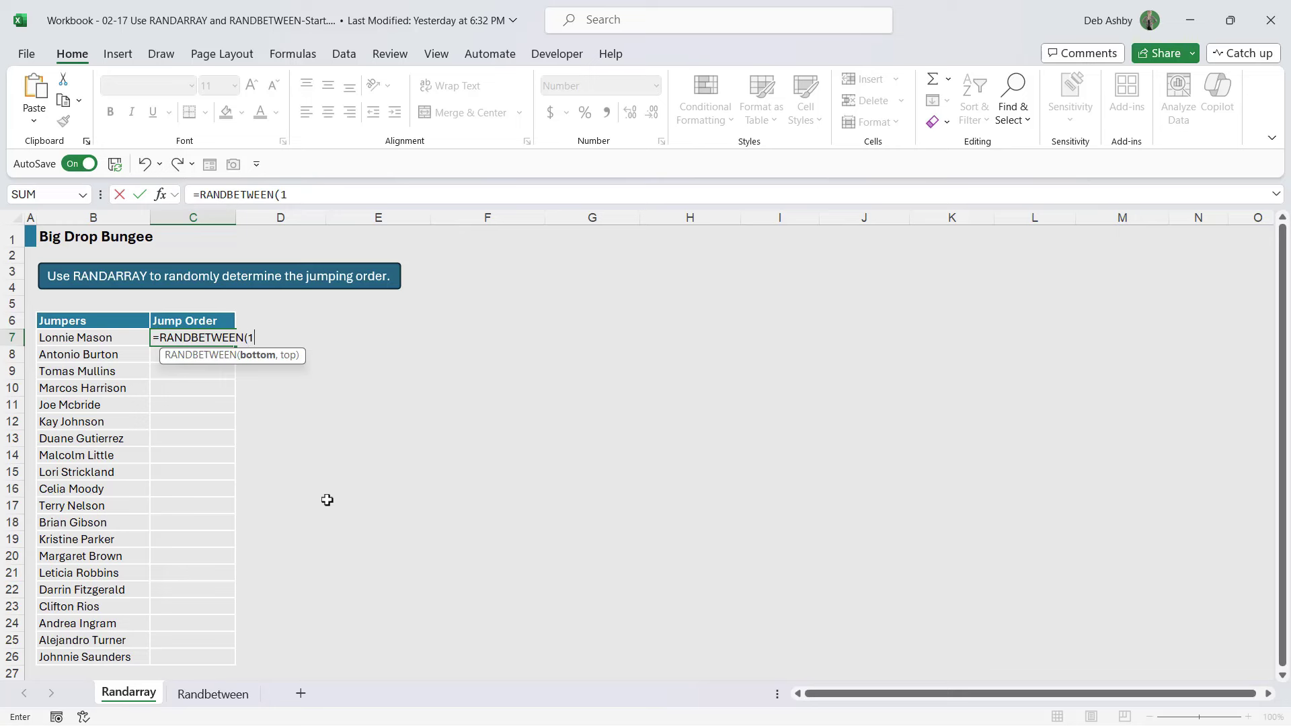
{"action": "type", "text": ",20)"}
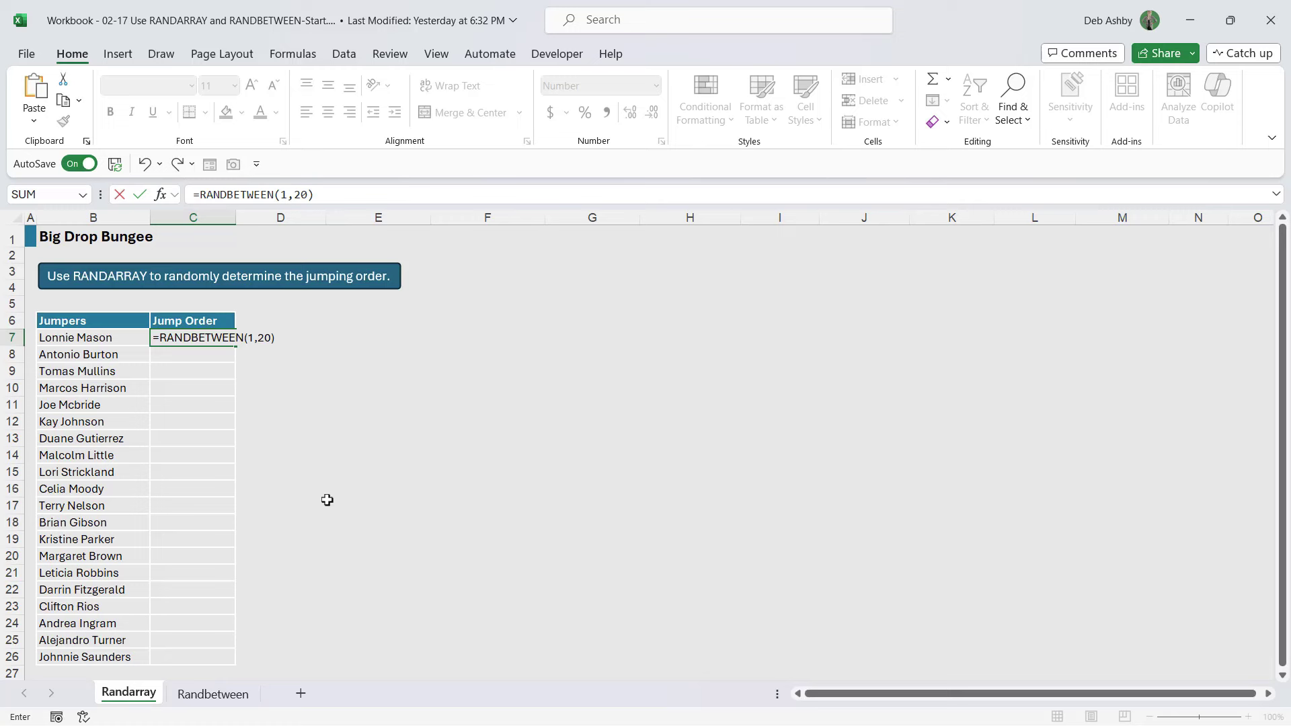
{"action": "key", "text": "Return"}
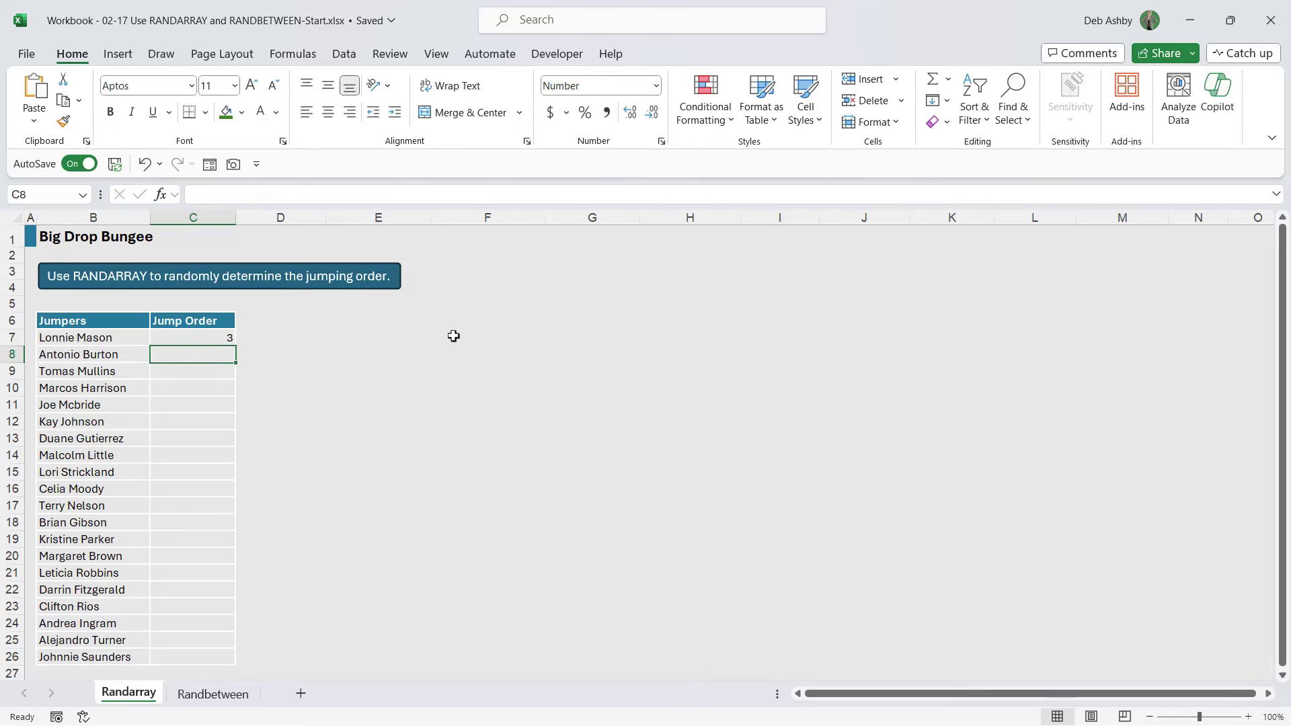
Step: Fill the C7 RANDBETWEEN formula down to C26
{"action": "left_click", "coordinate": [195, 338]}
{"action": "left_click_drag", "start_coordinate": [236, 345], "coordinate": [235, 665]}
{"action": "left_click", "coordinate": [294, 404]}
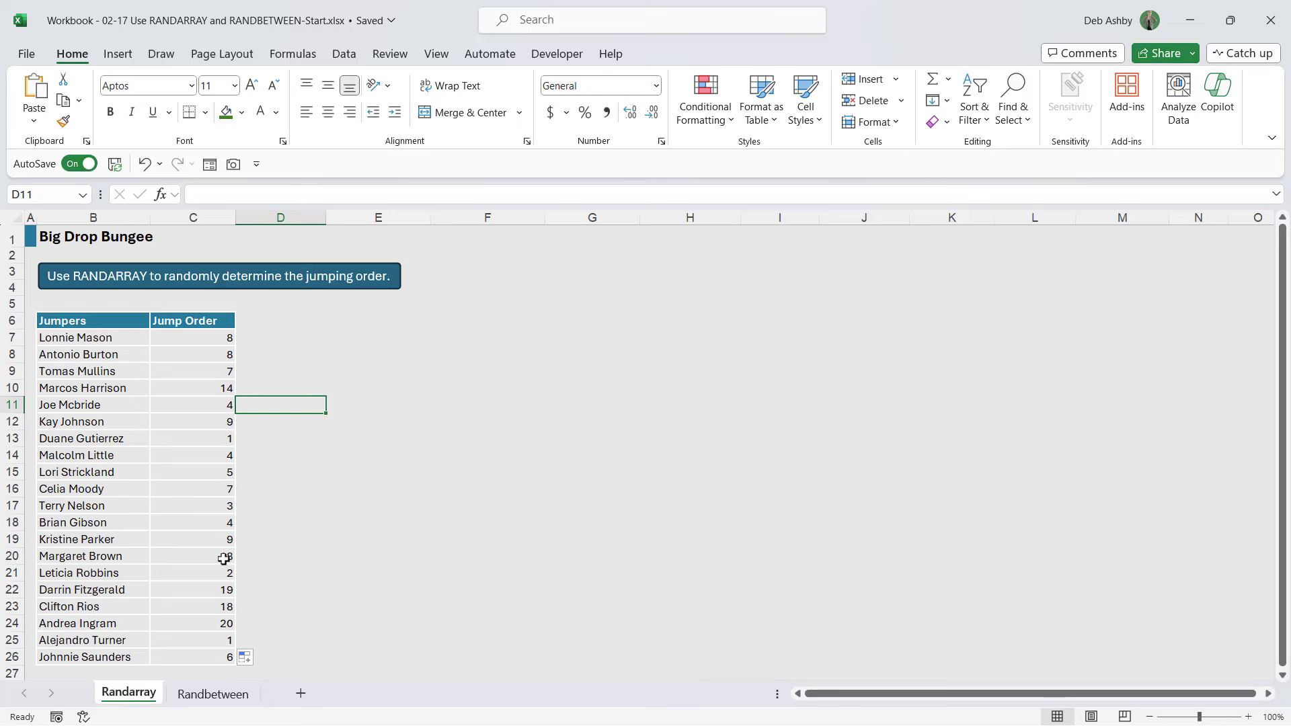
Step: Compare the duplicate values: the 4s in C18 and C11, and the 8s in C7:C8
{"action": "left_click", "coordinate": [213, 523]}
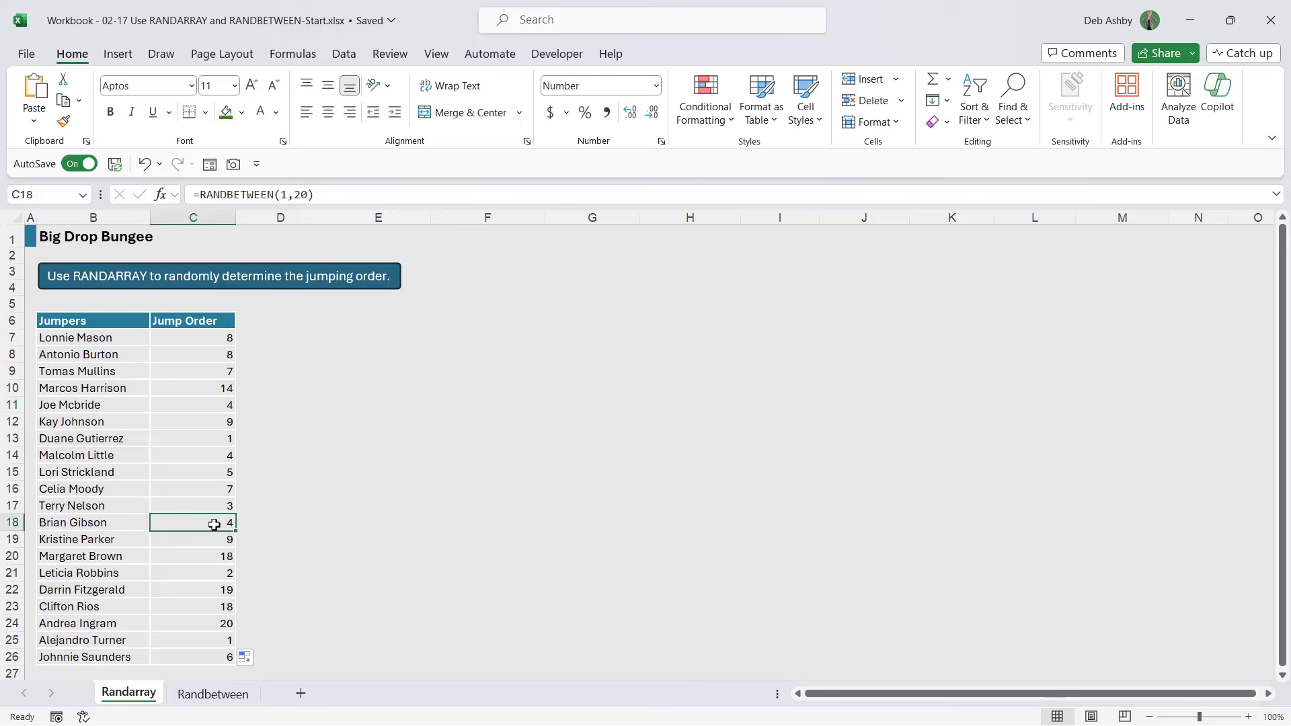
{"action": "left_click", "coordinate": [202, 409], "text": "ctrl"}
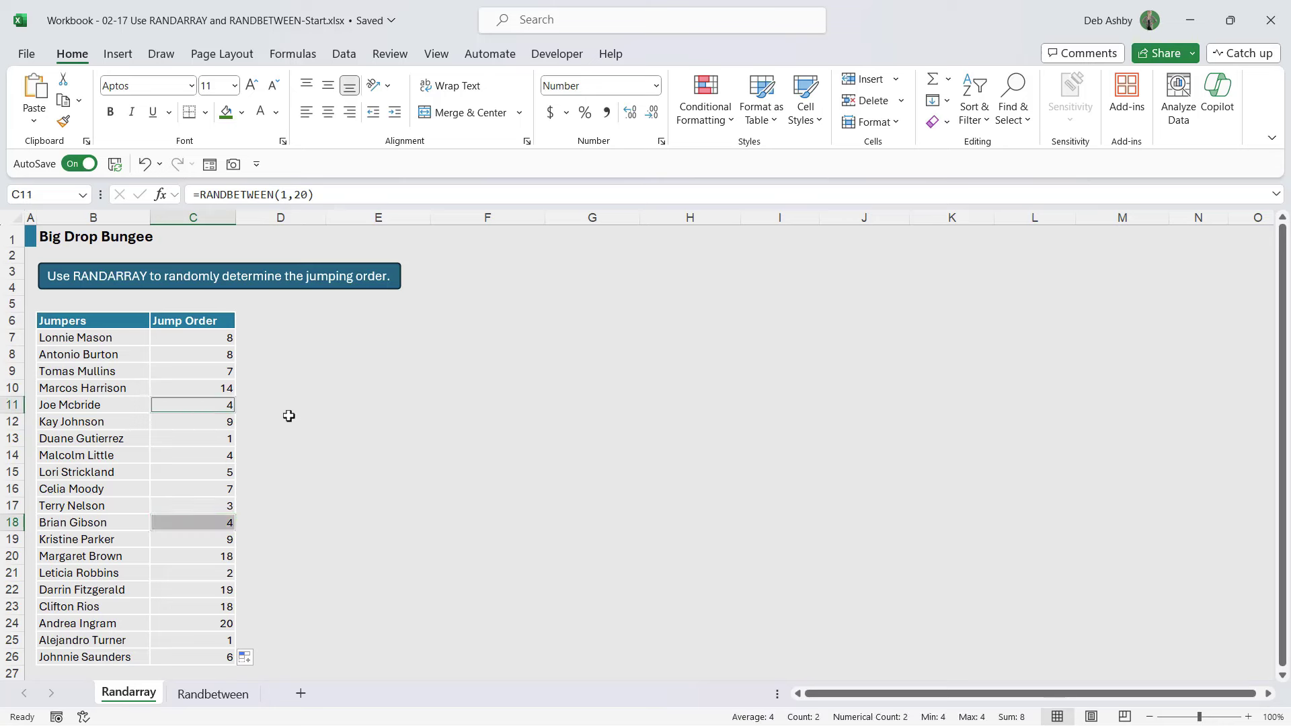
{"action": "left_click_drag", "start_coordinate": [222, 337], "coordinate": [209, 353]}
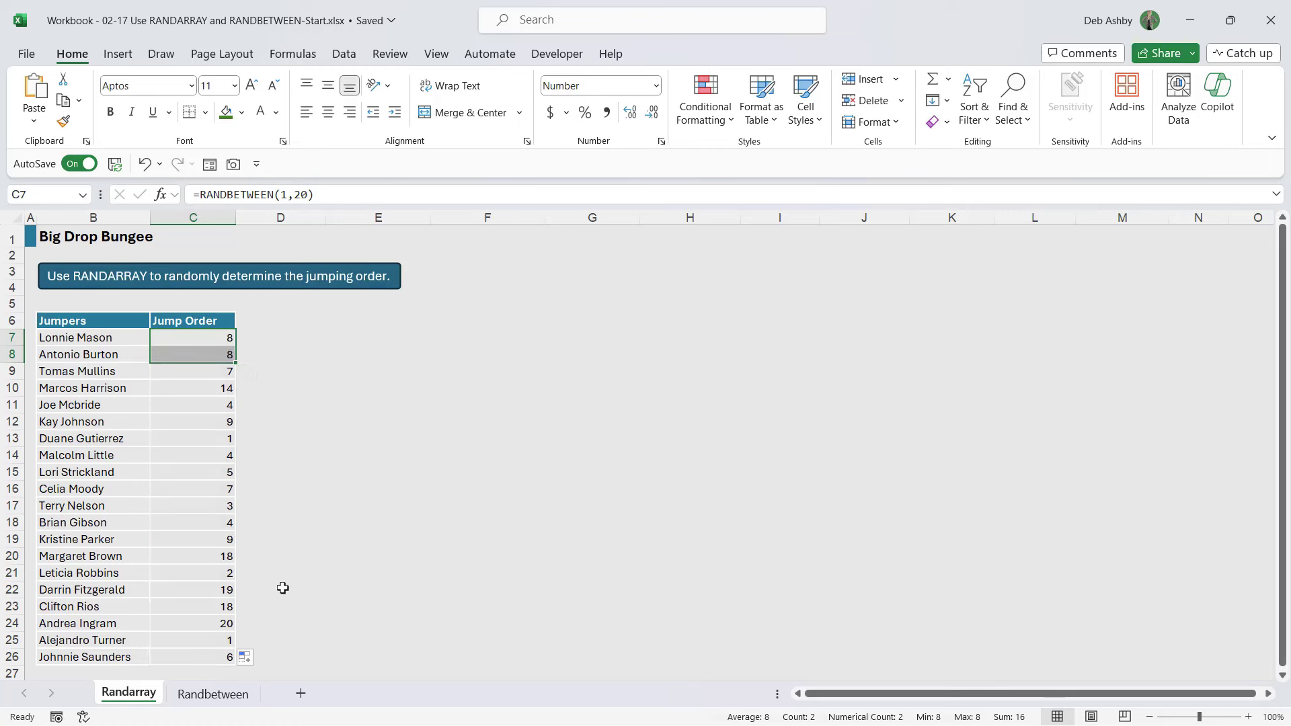
Step: Clear C7:C26 and enter =RANDARRAY(COUNTA(B7:B26),1,1,20,TRUE) in C7
{"action": "key", "text": "ctrl+shift+Down"}
{"action": "key", "text": "Delete"}
{"action": "left_click", "coordinate": [216, 348]}
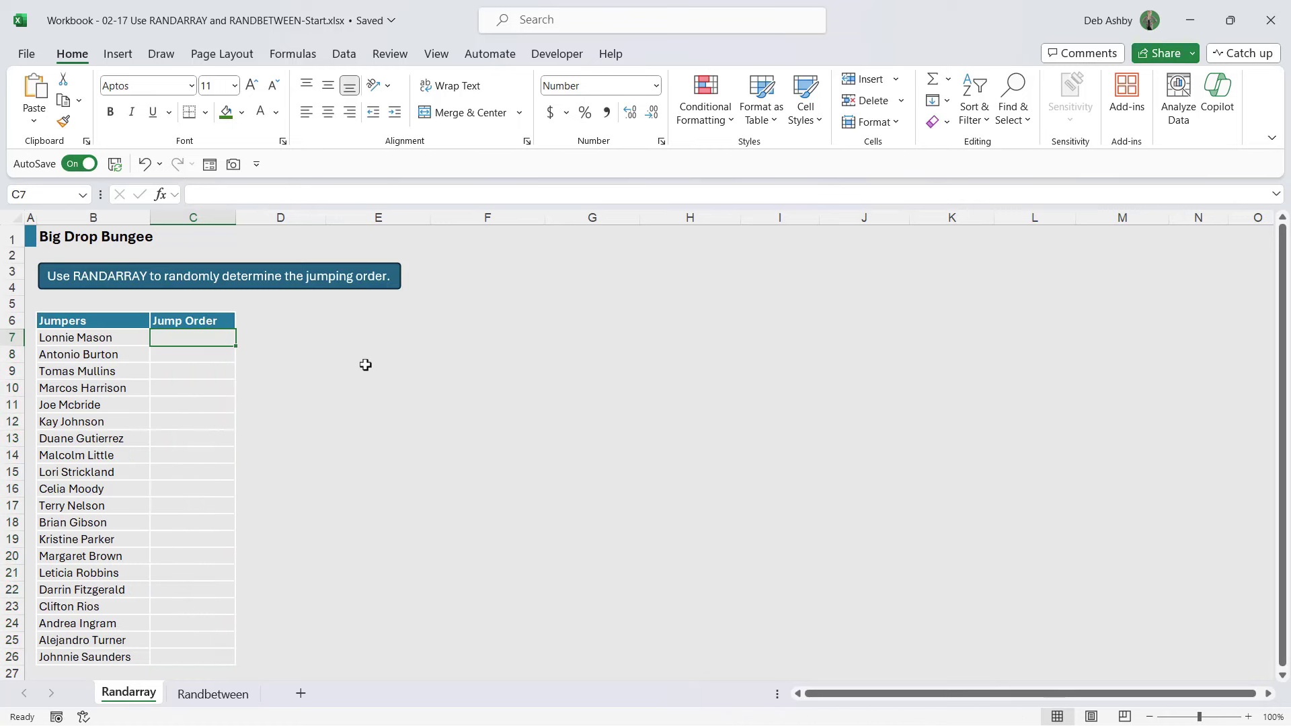
{"action": "type", "text": "="}
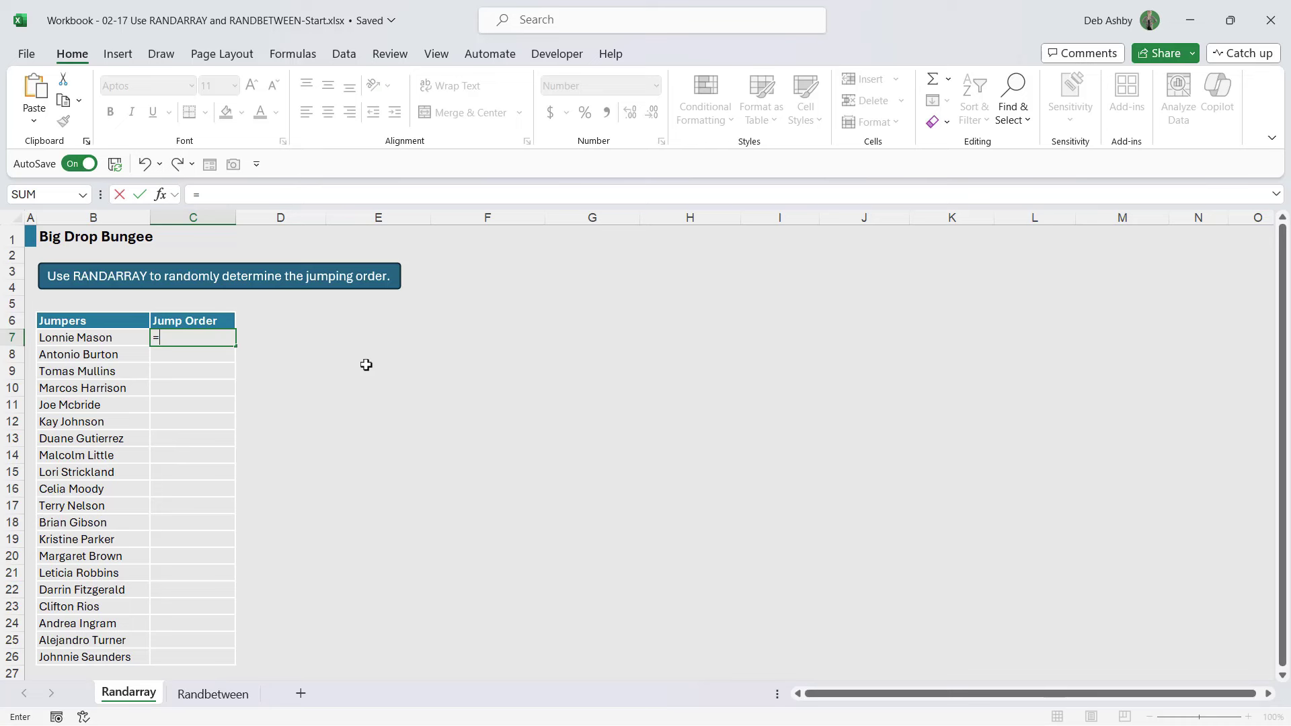
{"action": "type", "text": "RANDARRAY("}
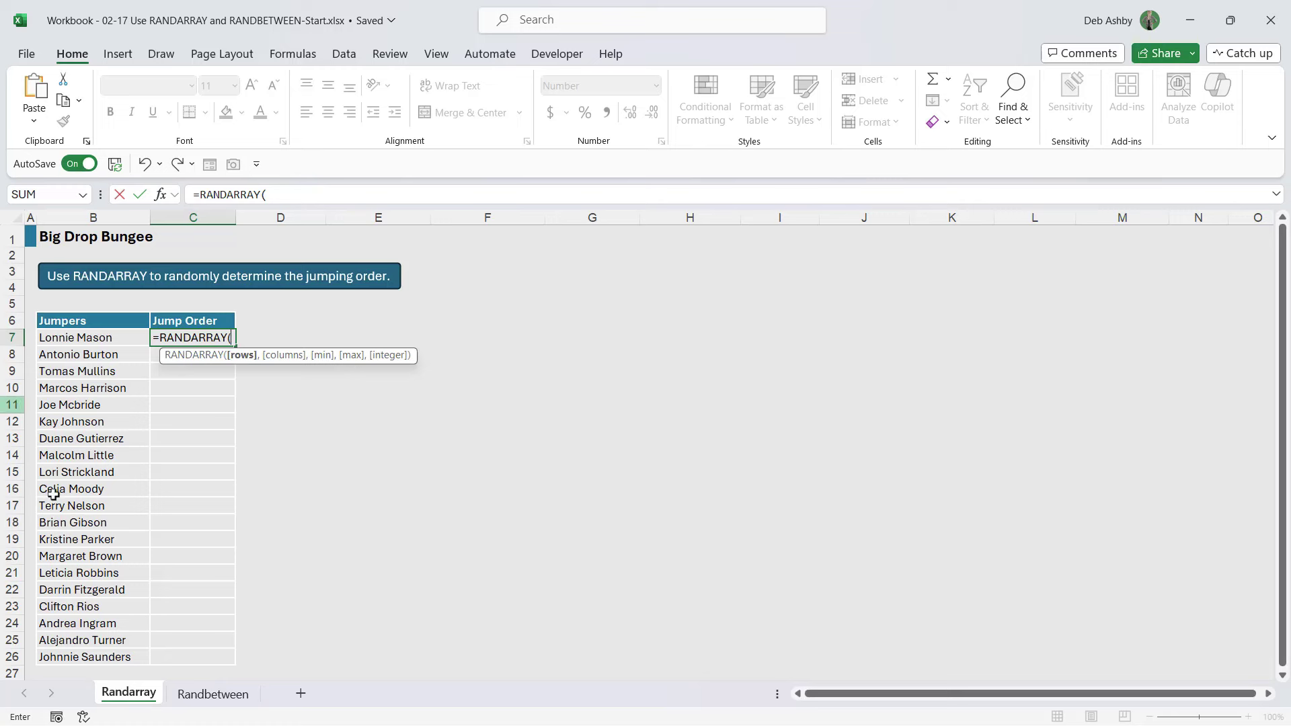
{"action": "type", "text": "COU"}
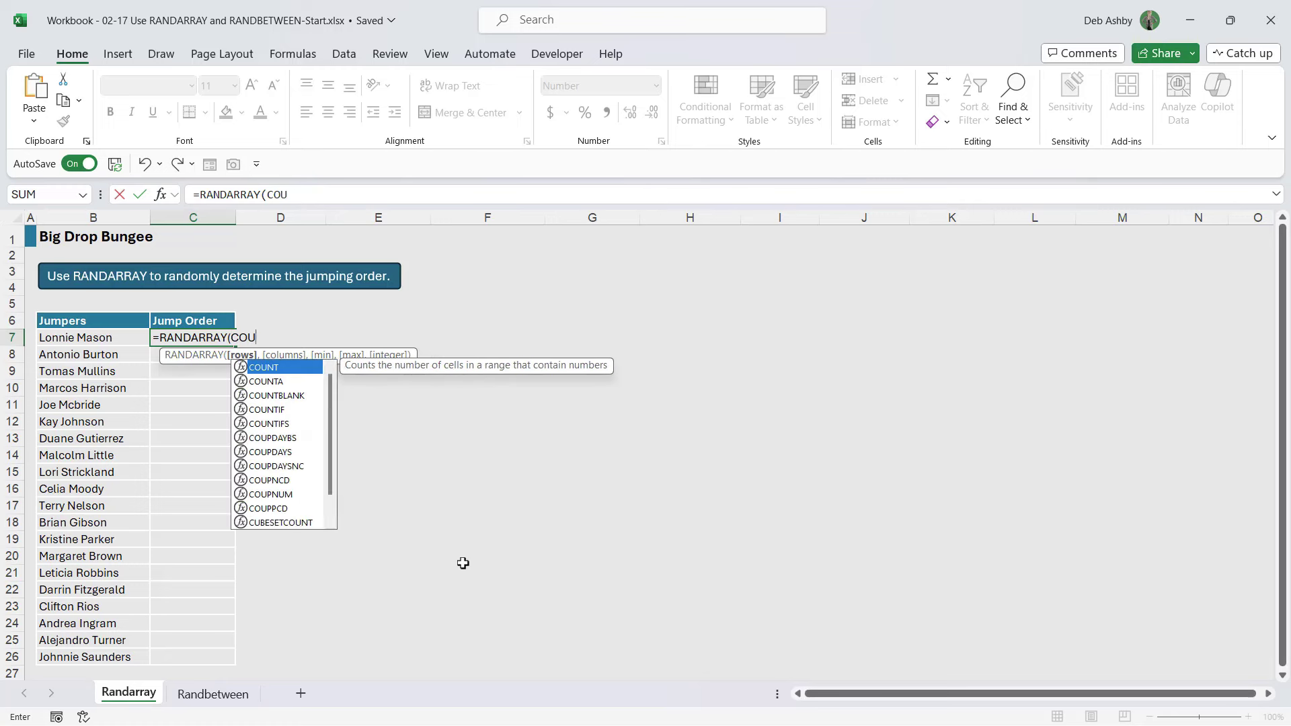
{"action": "type", "text": "NTA("}
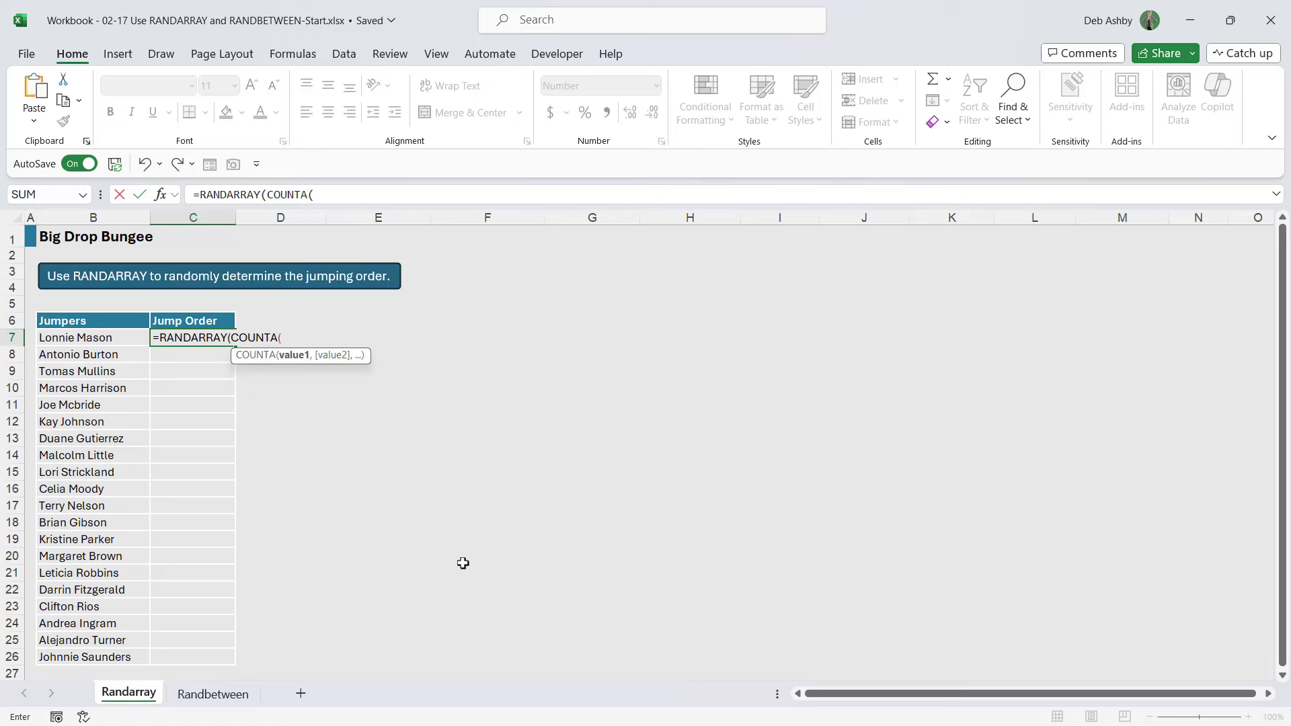
{"action": "left_click_drag", "start_coordinate": [120, 340], "coordinate": [119, 649]}
{"action": "type", "text": "),"}
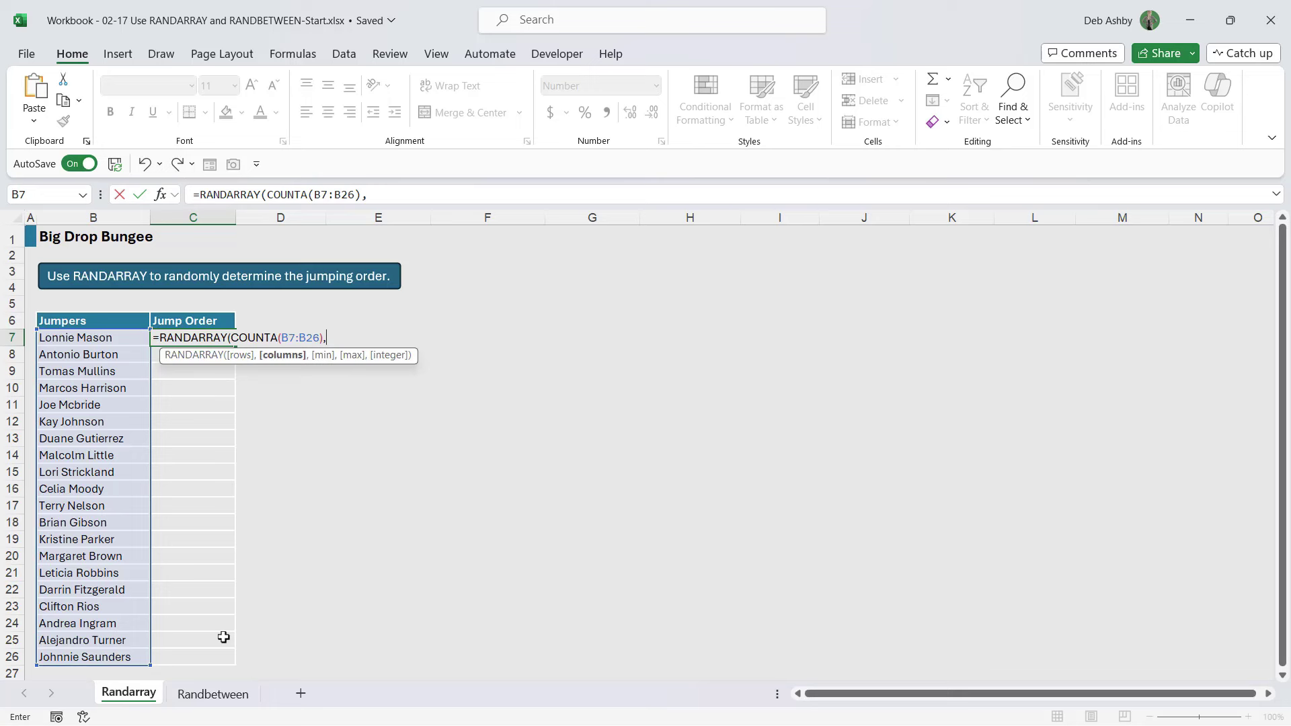
{"action": "type", "text": "1,"}
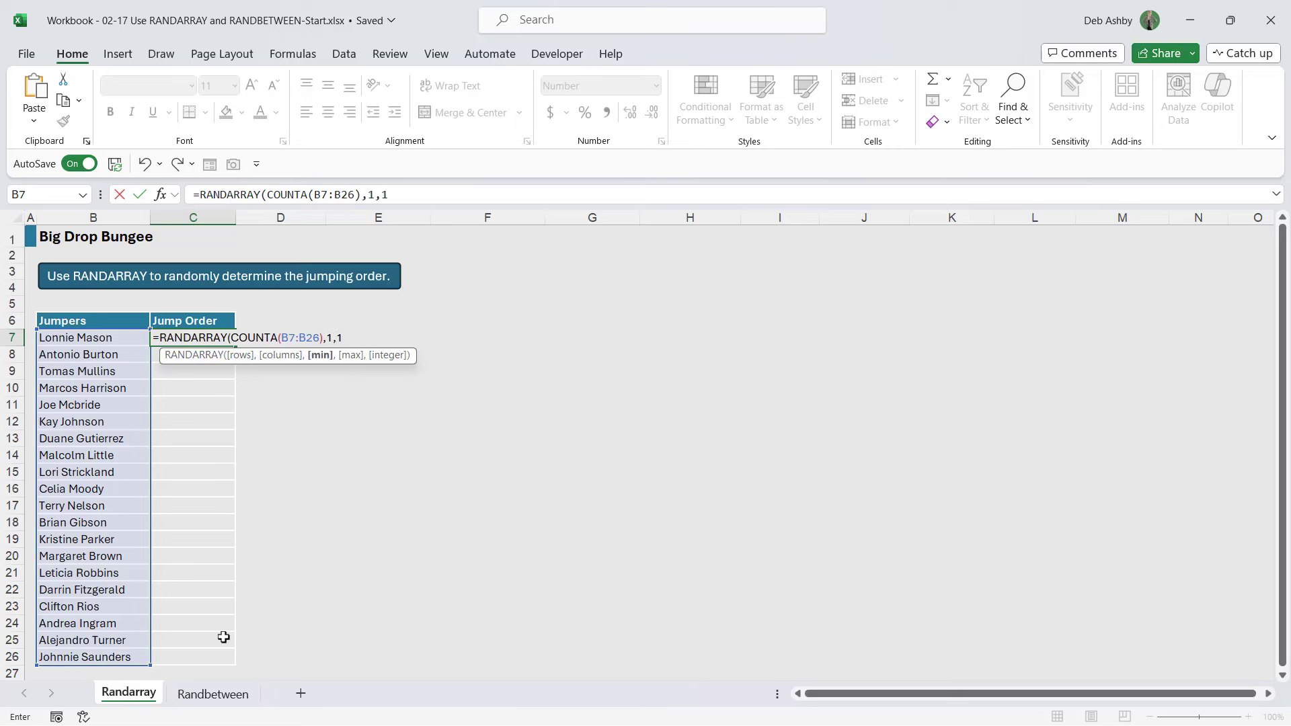
{"action": "type", "text": "1,20,"}
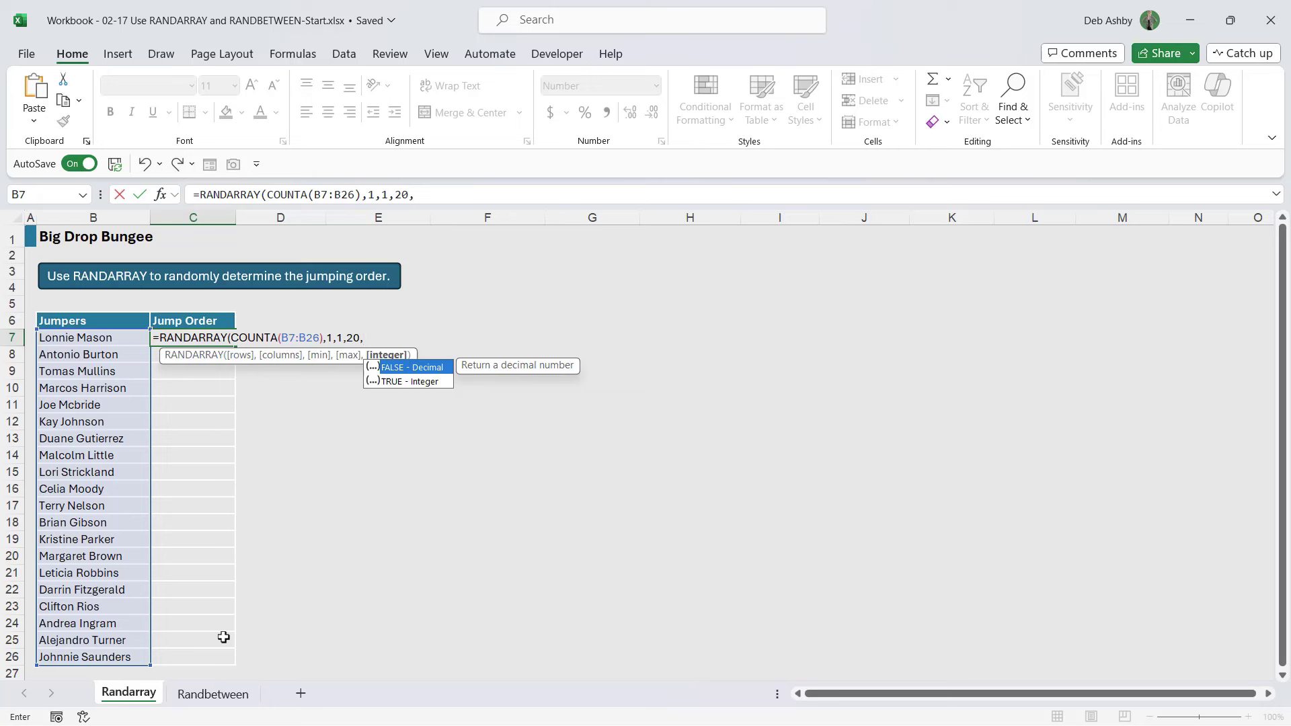
{"action": "key", "text": "Down"}
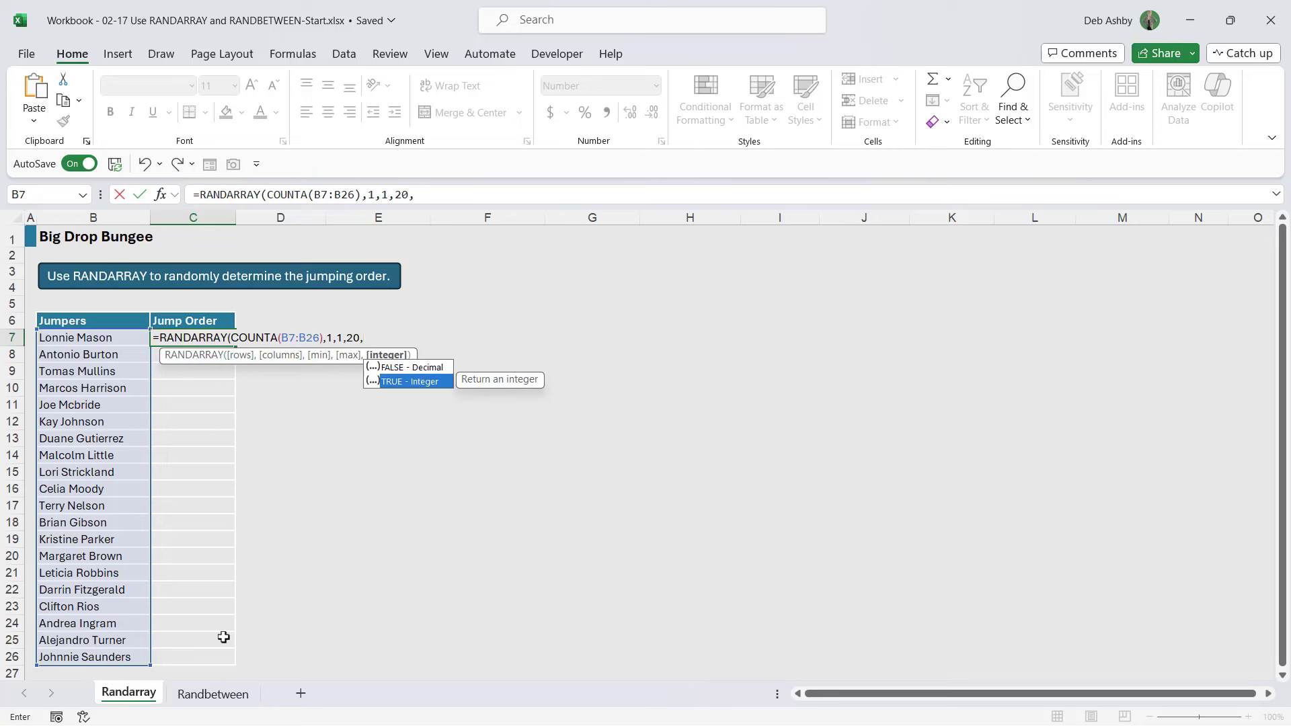
{"action": "key", "text": "Tab"}
{"action": "type", "text": ")"}
{"action": "key", "text": "Return"}
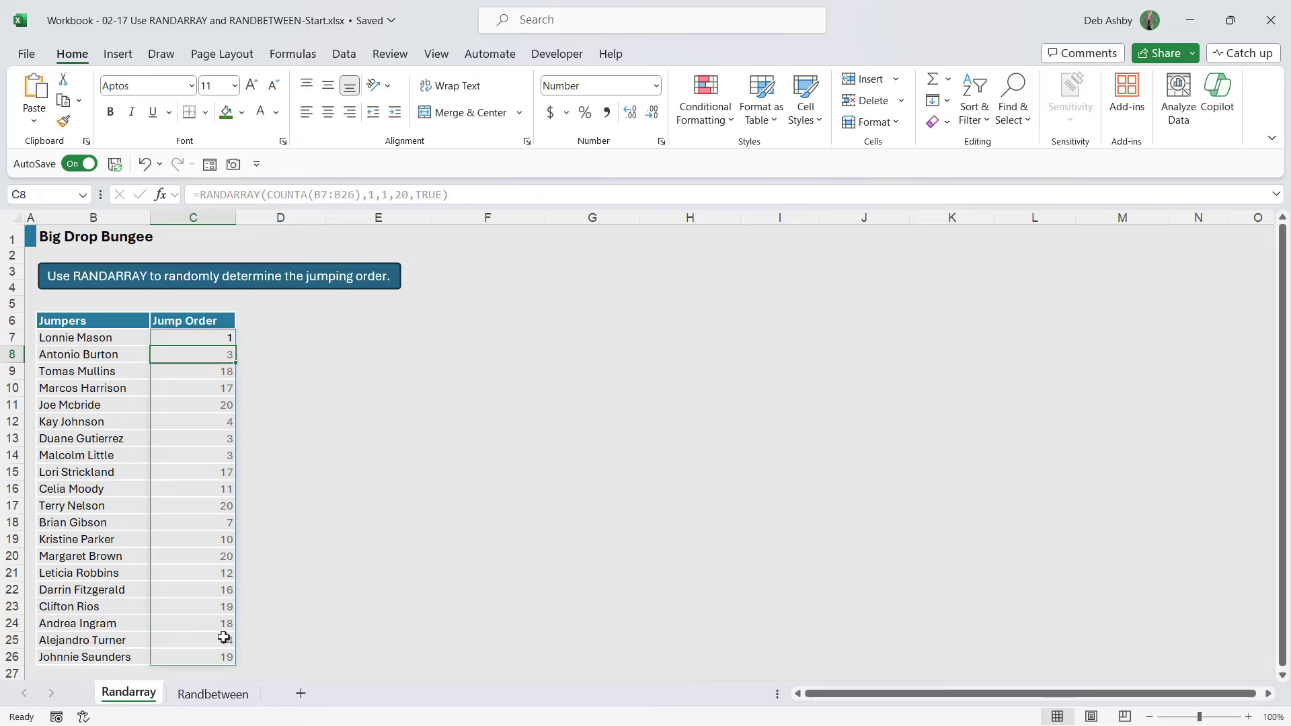
Step: Compare the repeated whole numbers: the 19s in C23 and C26, and the 3s in C13:C14
{"action": "left_click", "coordinate": [191, 608]}
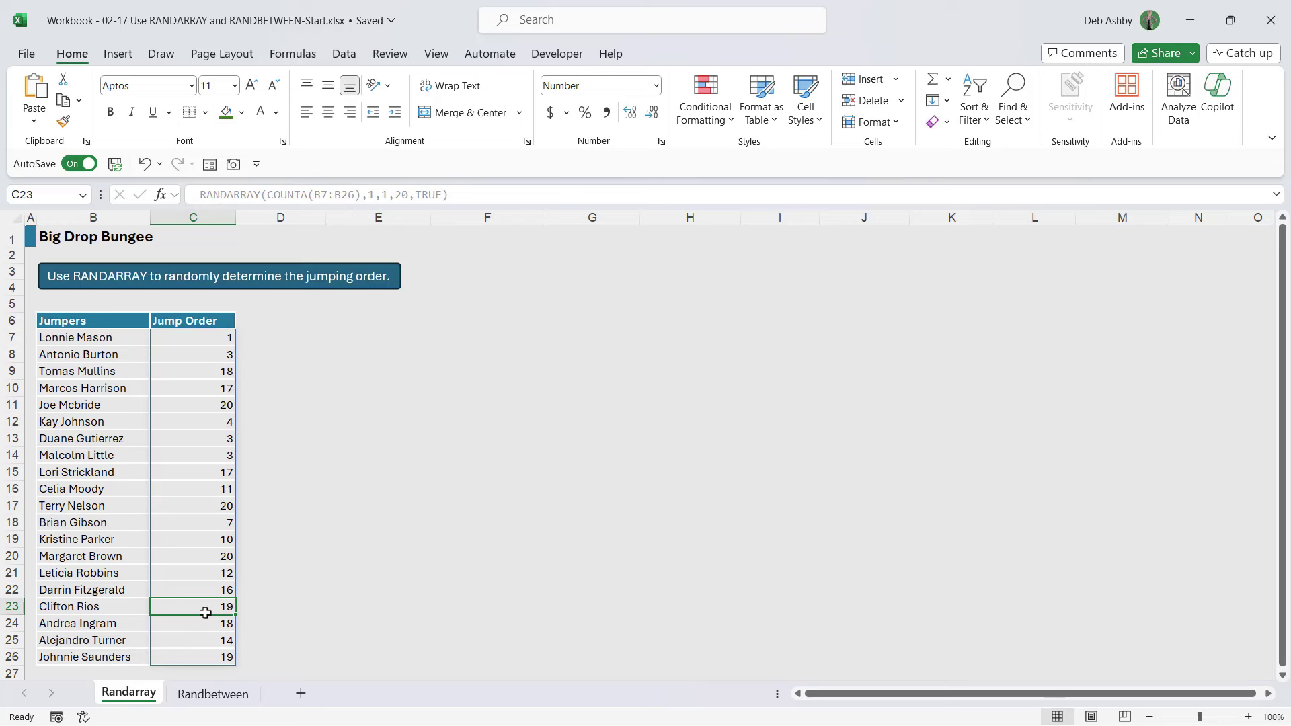
{"action": "left_click", "coordinate": [202, 658], "text": "ctrl"}
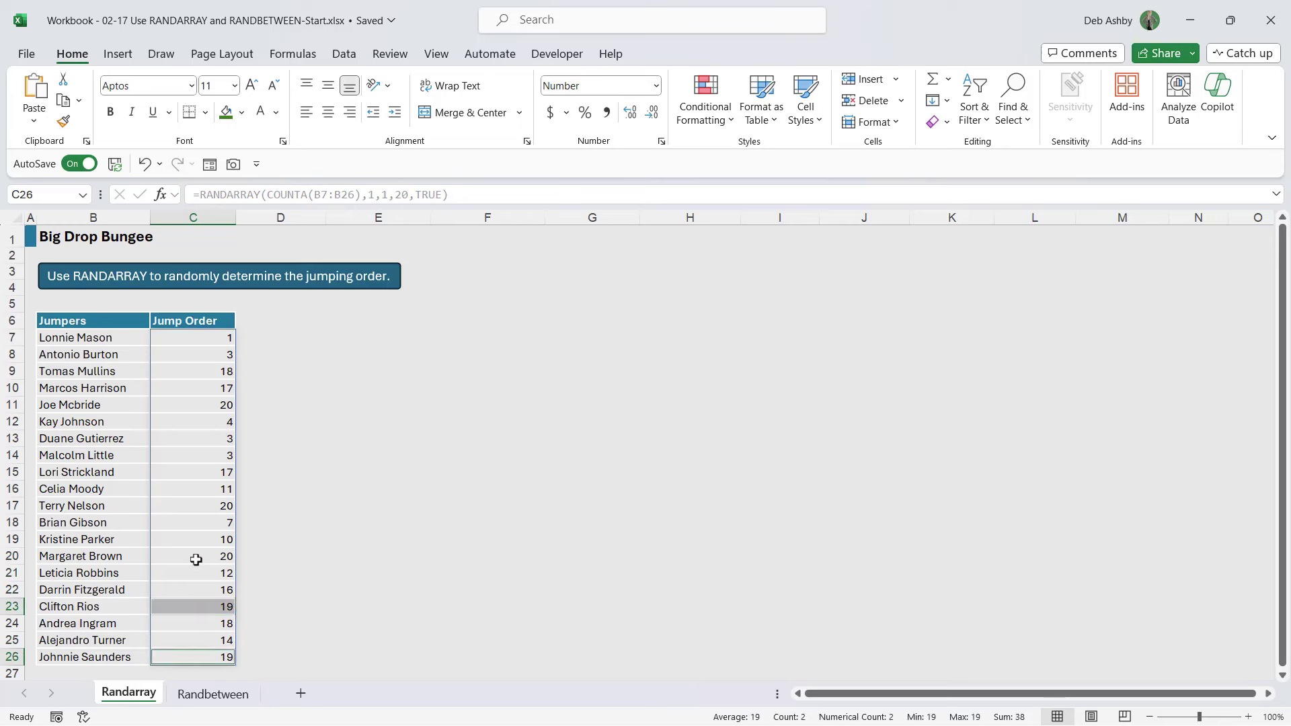
{"action": "left_click_drag", "start_coordinate": [193, 438], "coordinate": [196, 455]}
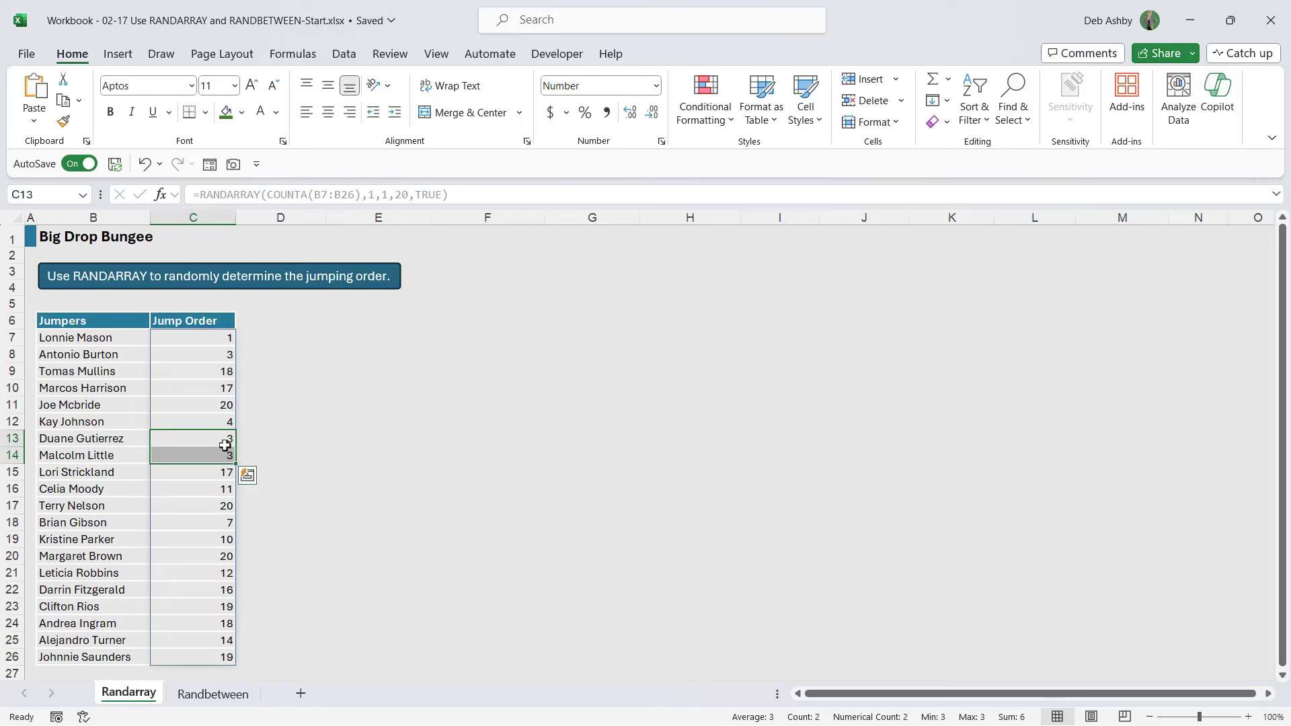
Step: Change the RANDARRAY whole-number argument from TRUE to FALSE so the column spills decimals
{"action": "left_click", "coordinate": [195, 340]}
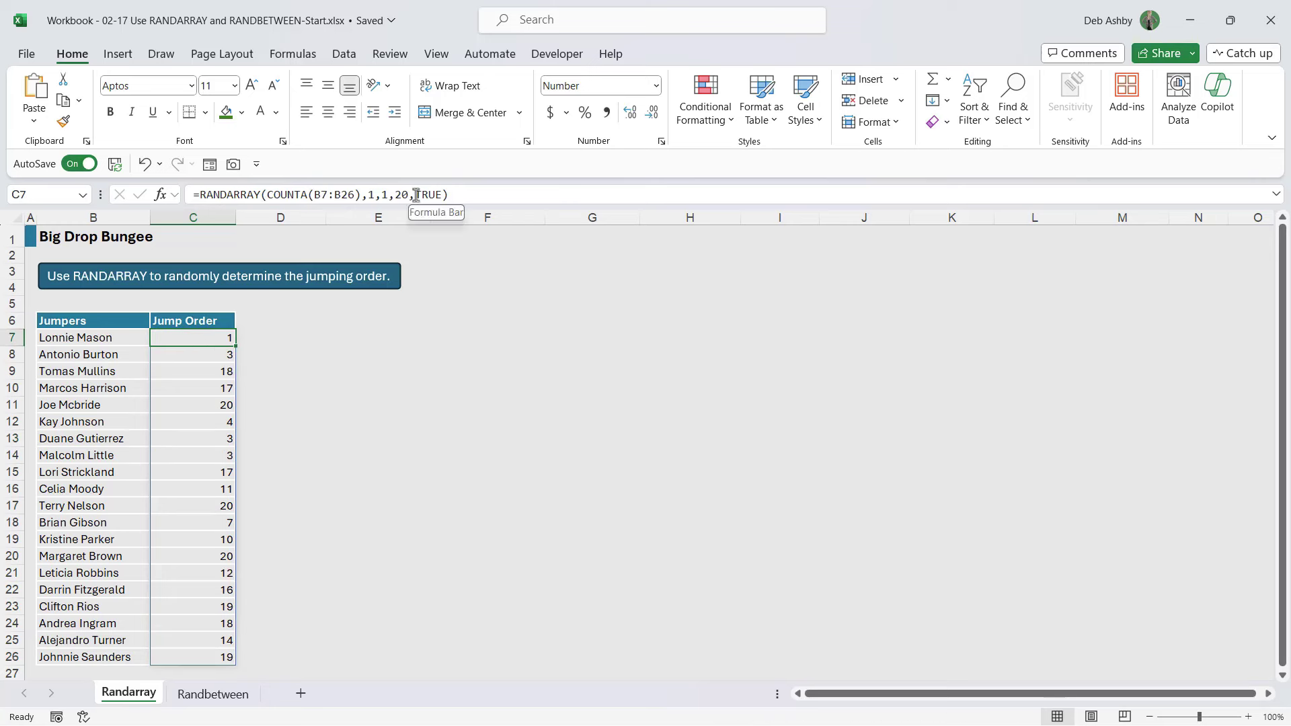
{"action": "left_click_drag", "start_coordinate": [416, 195], "coordinate": [444, 194]}
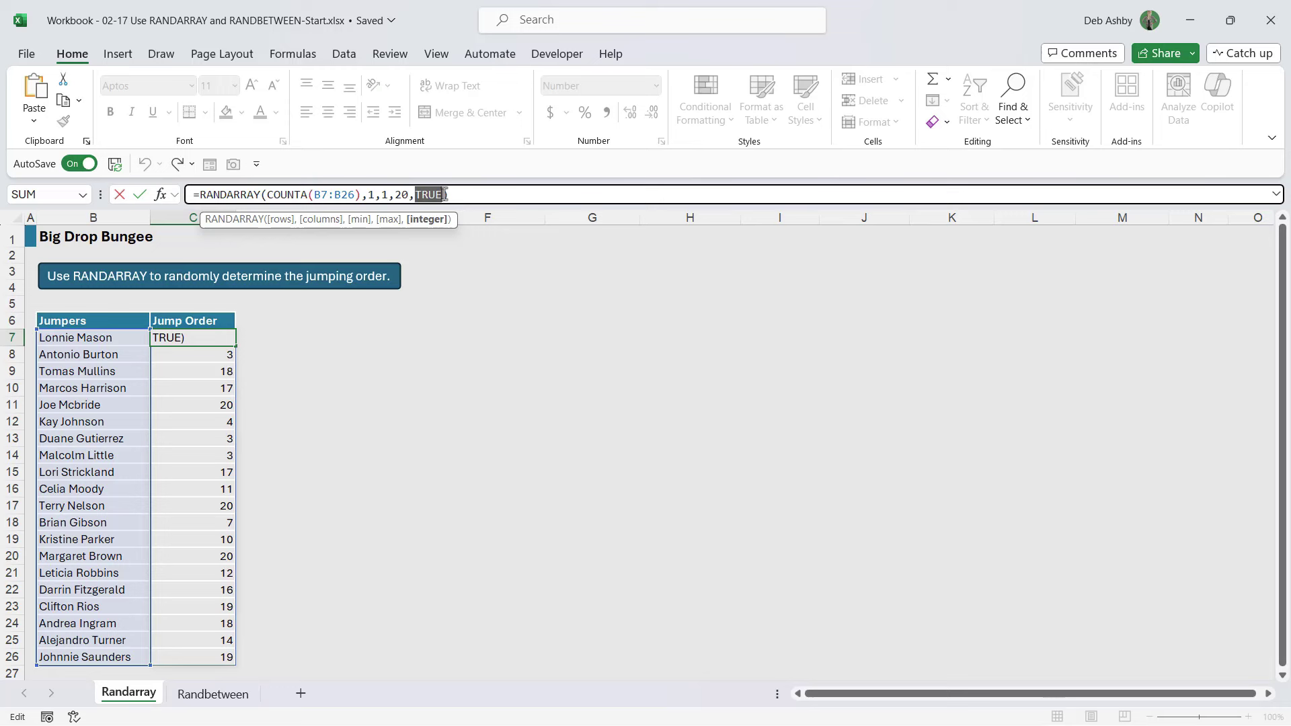
{"action": "type", "text": "FALS"}
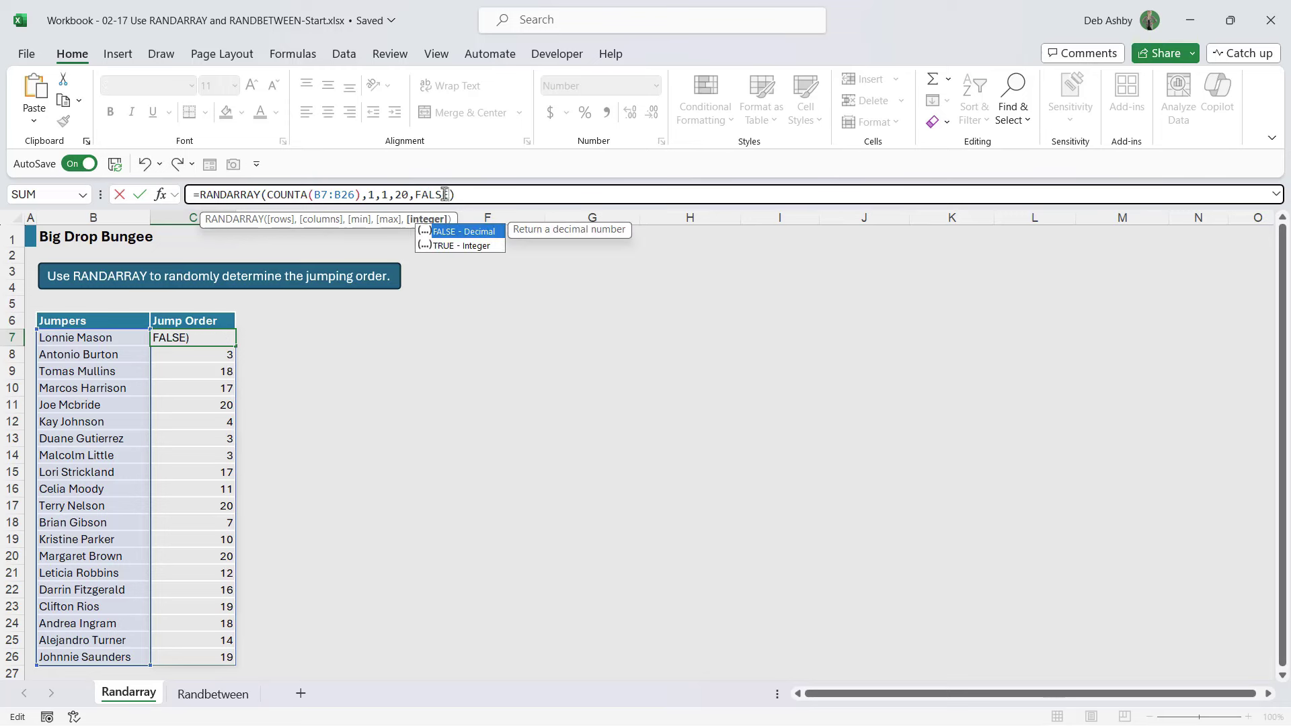
{"action": "key", "text": "ctrl+Return"}
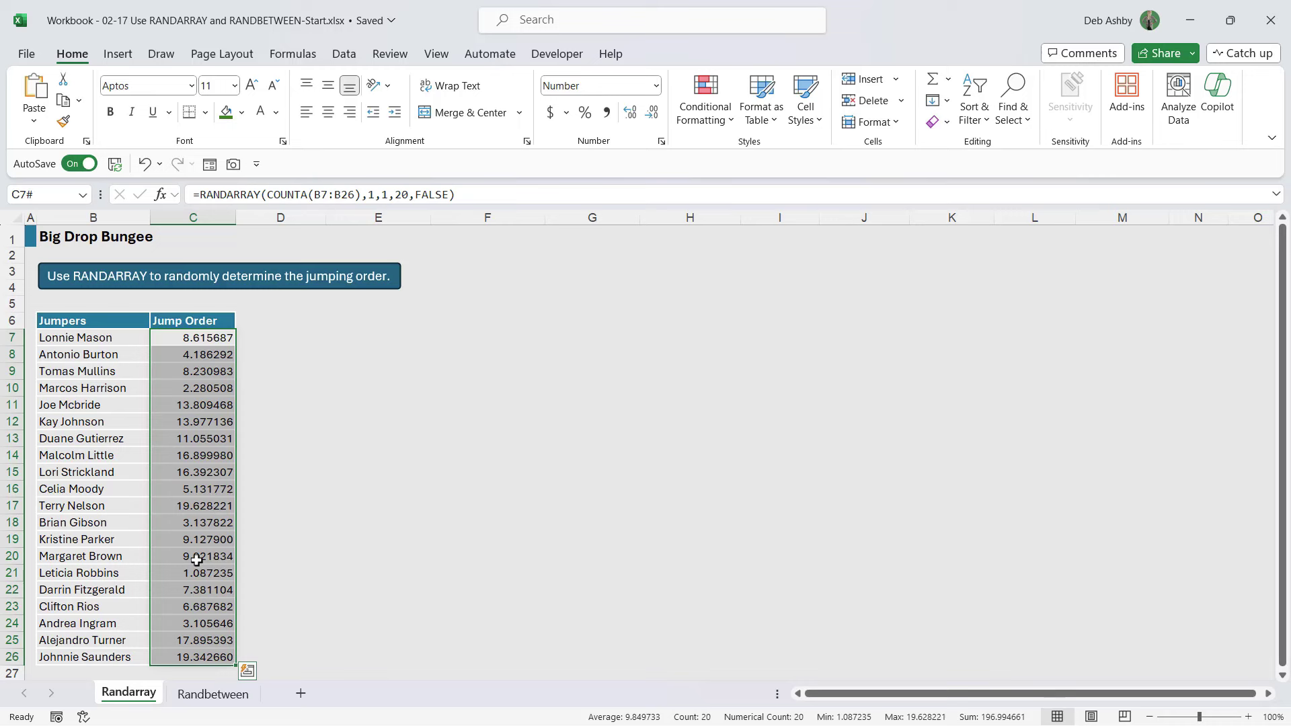
{"action": "left_click", "coordinate": [169, 541]}
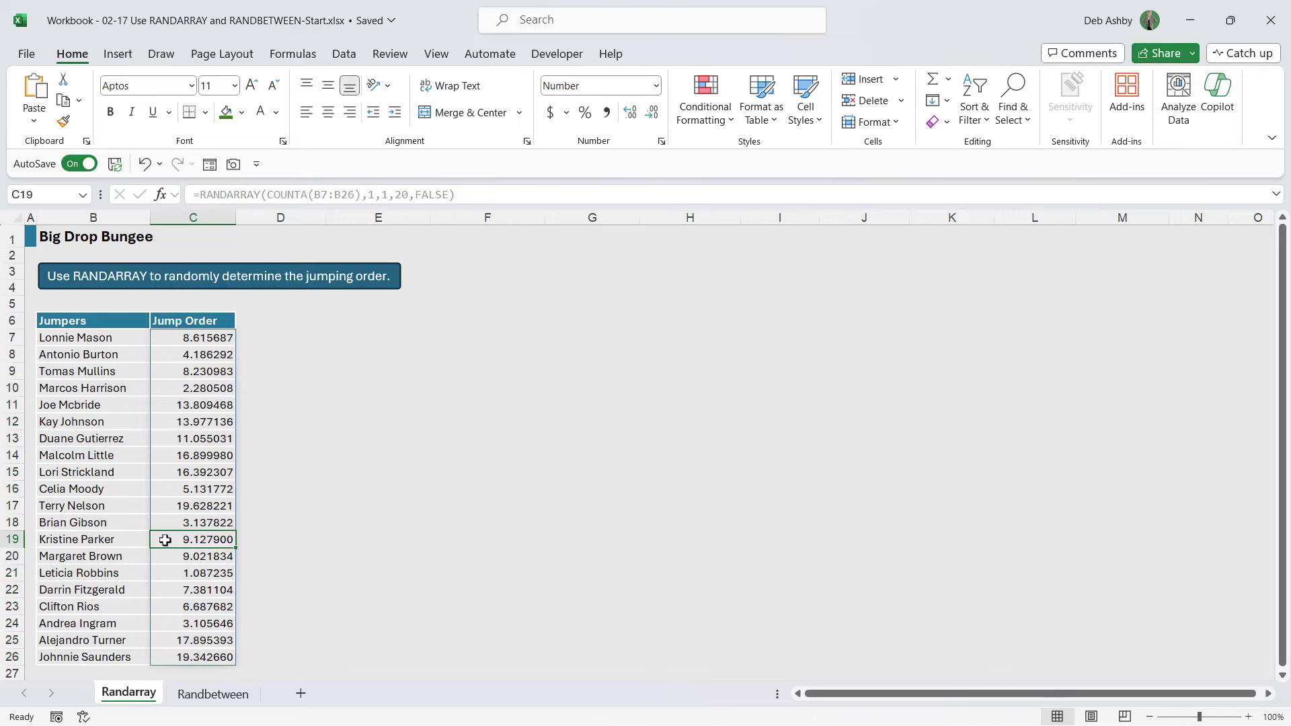
{"action": "left_click_drag", "start_coordinate": [225, 540], "coordinate": [229, 556]}
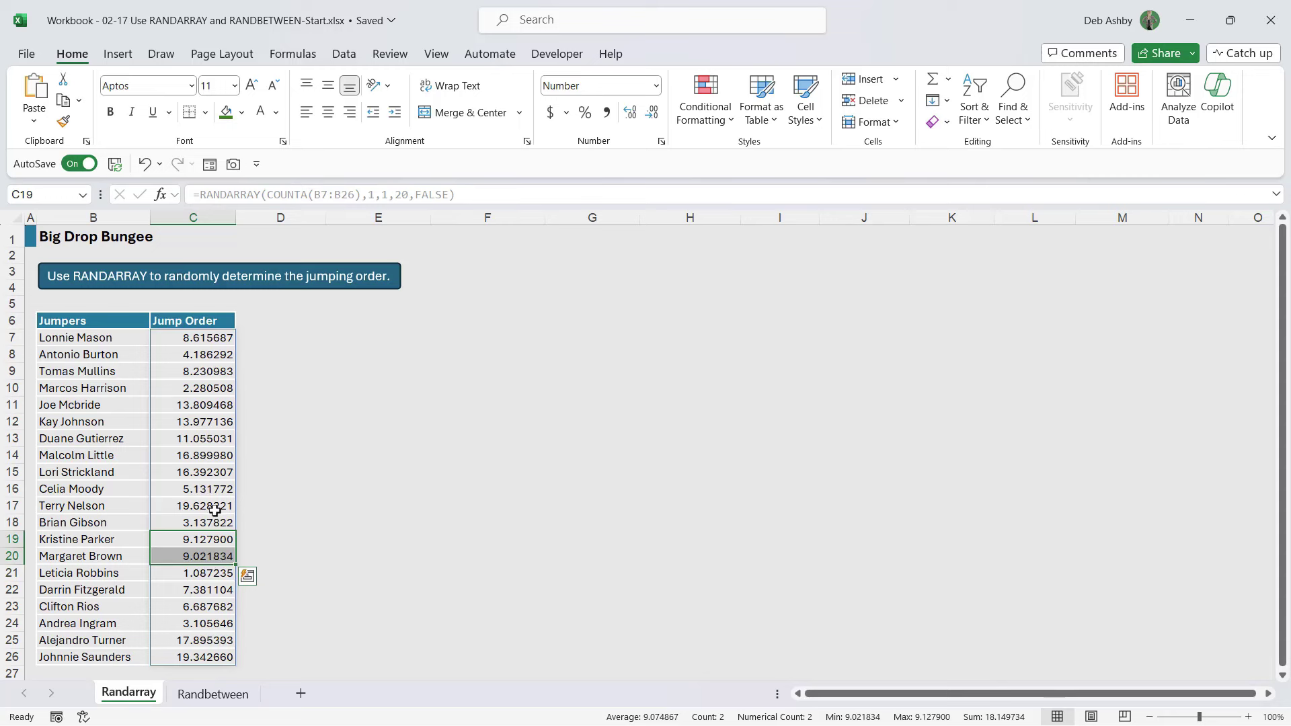
{"action": "left_click", "coordinate": [208, 338]}
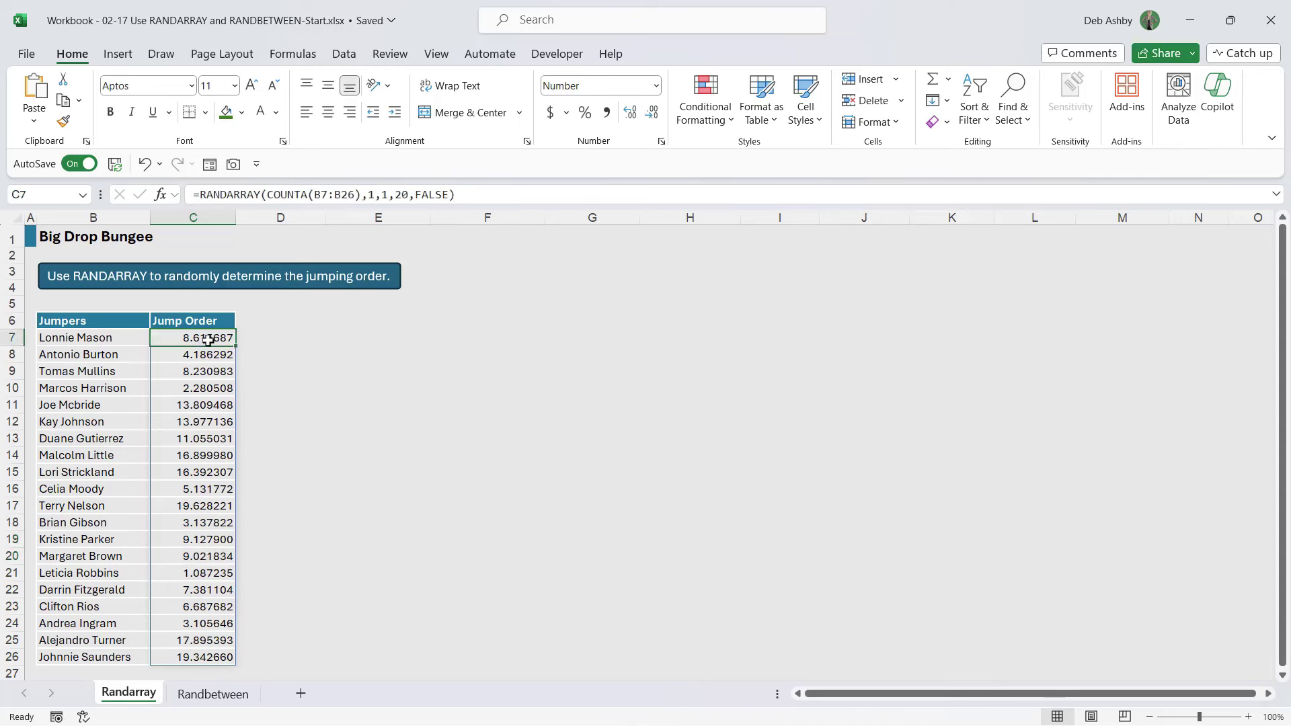
Step: Copy C7:C26 and paste it back as values, then confirm the cells hold plain numbers
{"action": "key", "text": "ctrl+shift+Down"}
{"action": "key", "text": "ctrl+c"}
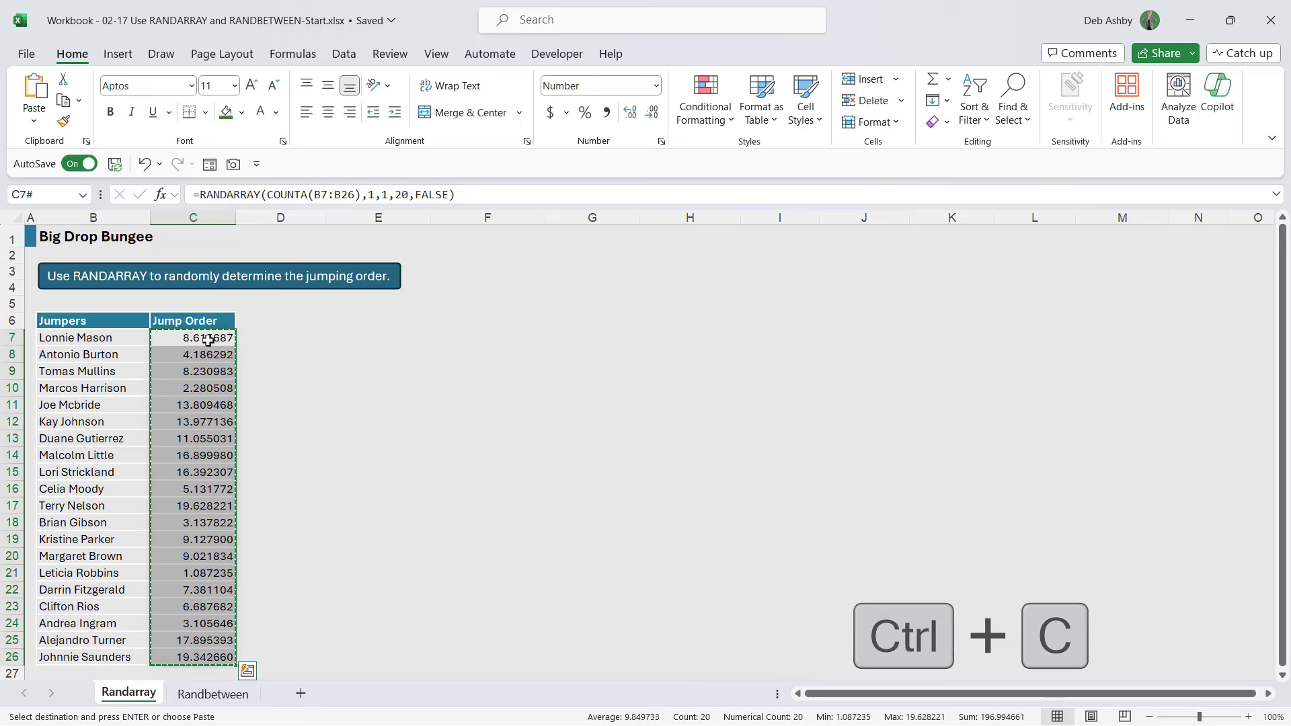
{"action": "key", "text": "ctrl+shift+v"}
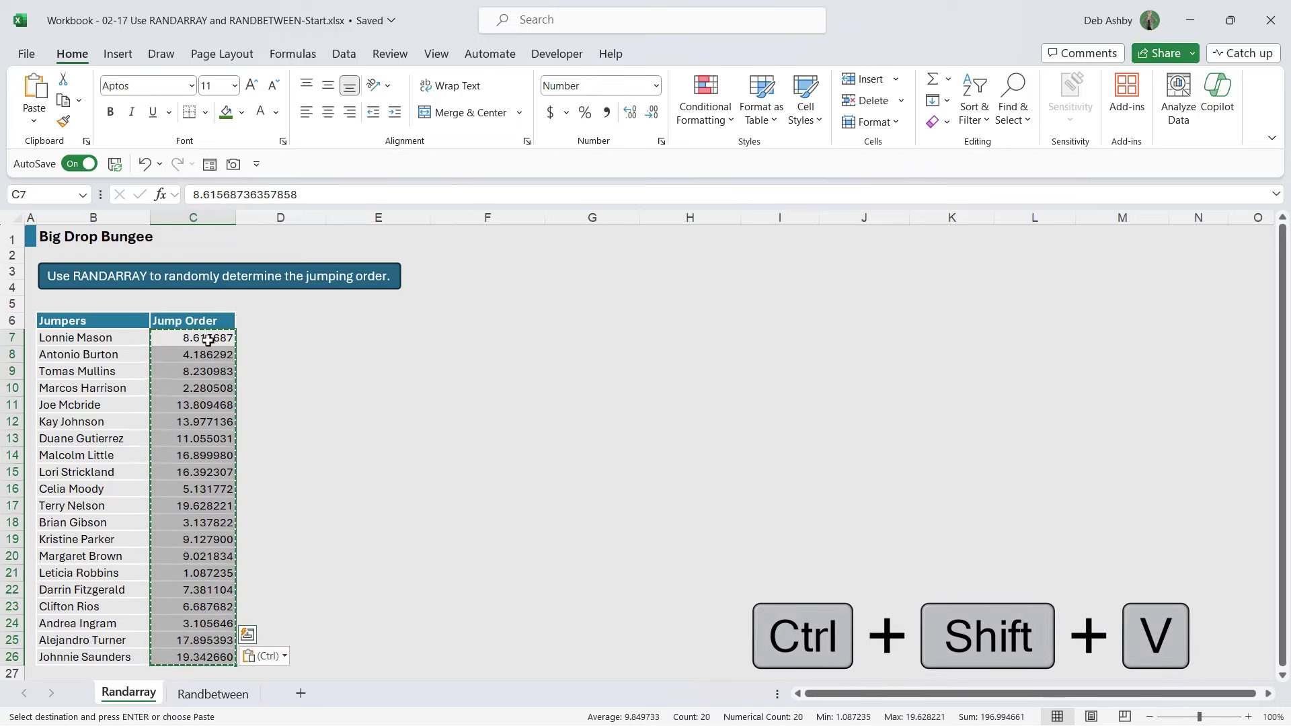
{"action": "left_click", "coordinate": [202, 337]}
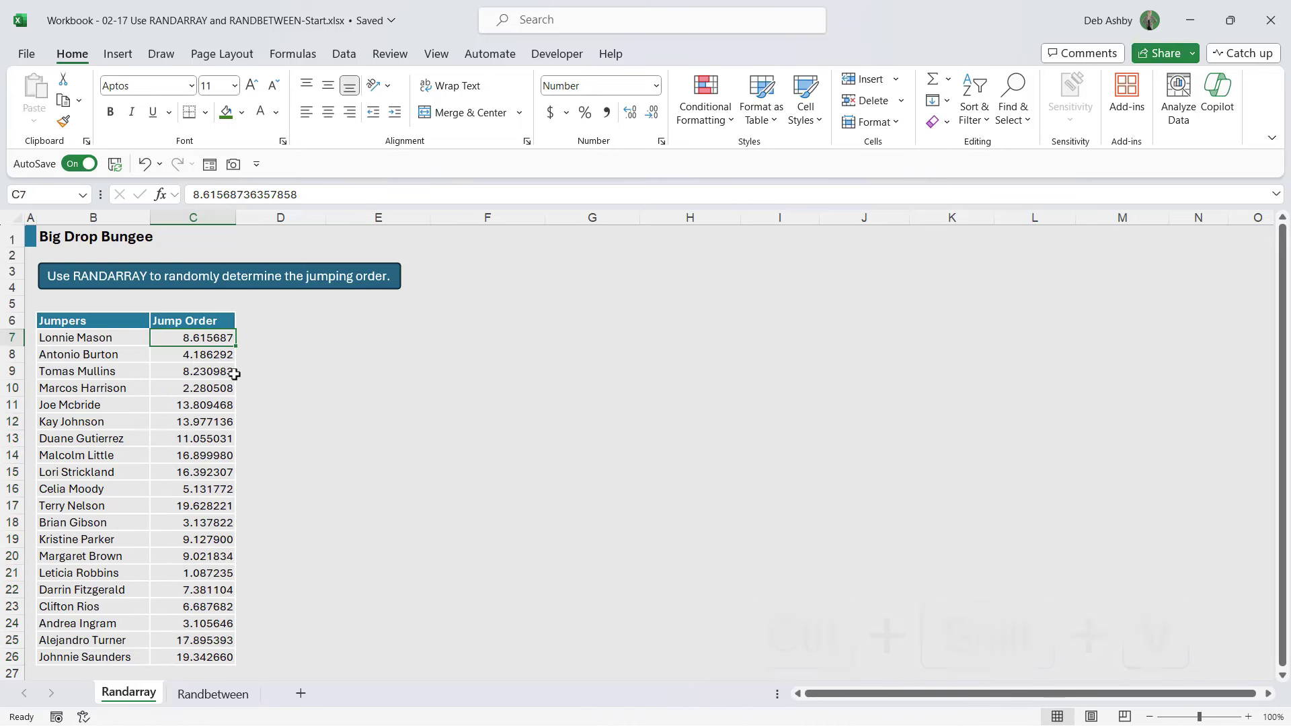
{"action": "key", "text": "Down"}
{"action": "key", "text": "Down"}
{"action": "left_click", "coordinate": [186, 390]}
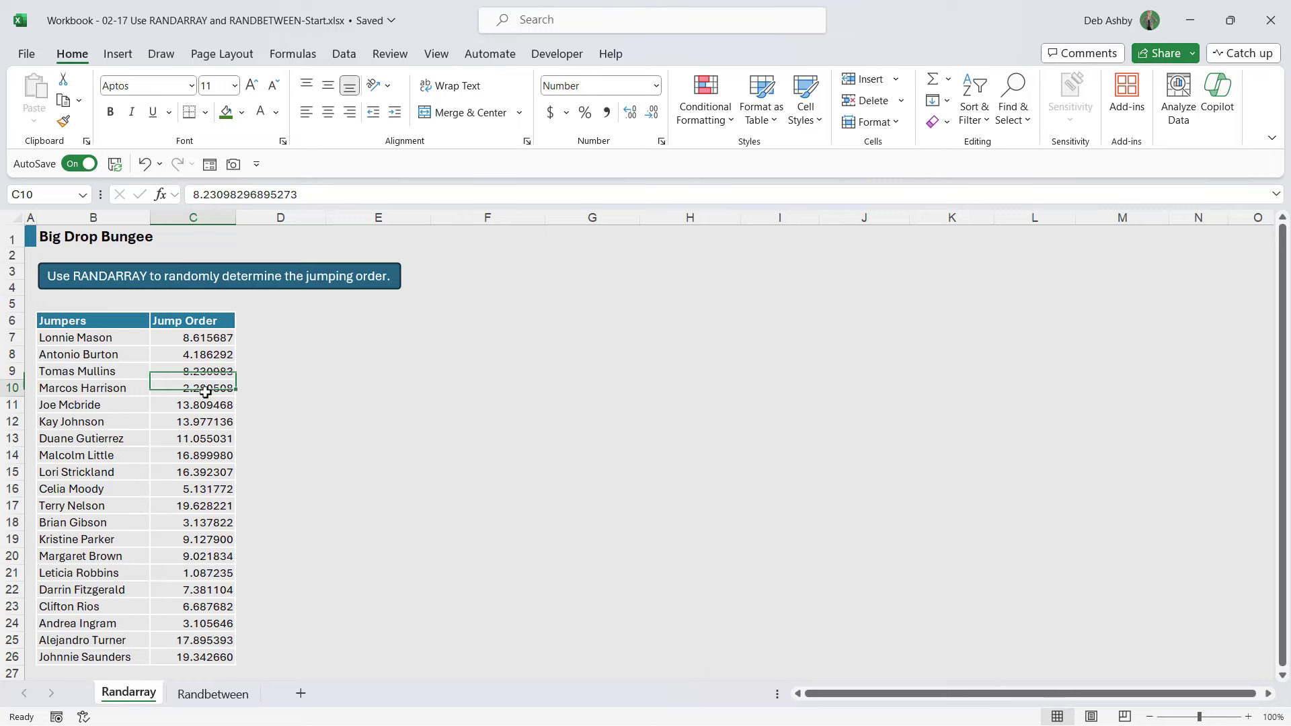
{"action": "left_click", "coordinate": [206, 404]}
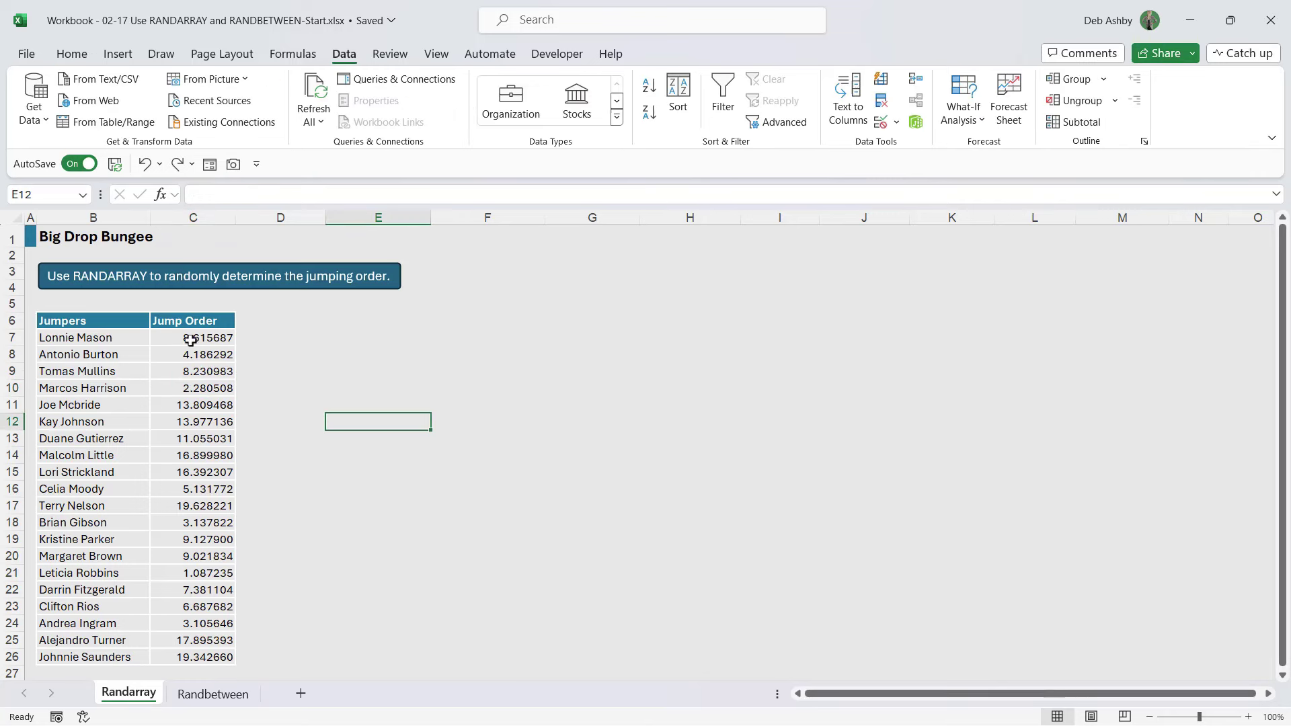
Step: Sort C7:C26 smallest to largest, expanding the selection so each name stays with its number
{"action": "left_click_drag", "start_coordinate": [197, 339], "coordinate": [190, 666]}
{"action": "right_click", "coordinate": [190, 361]}
{"action": "mouse_move", "coordinate": [296, 456]}
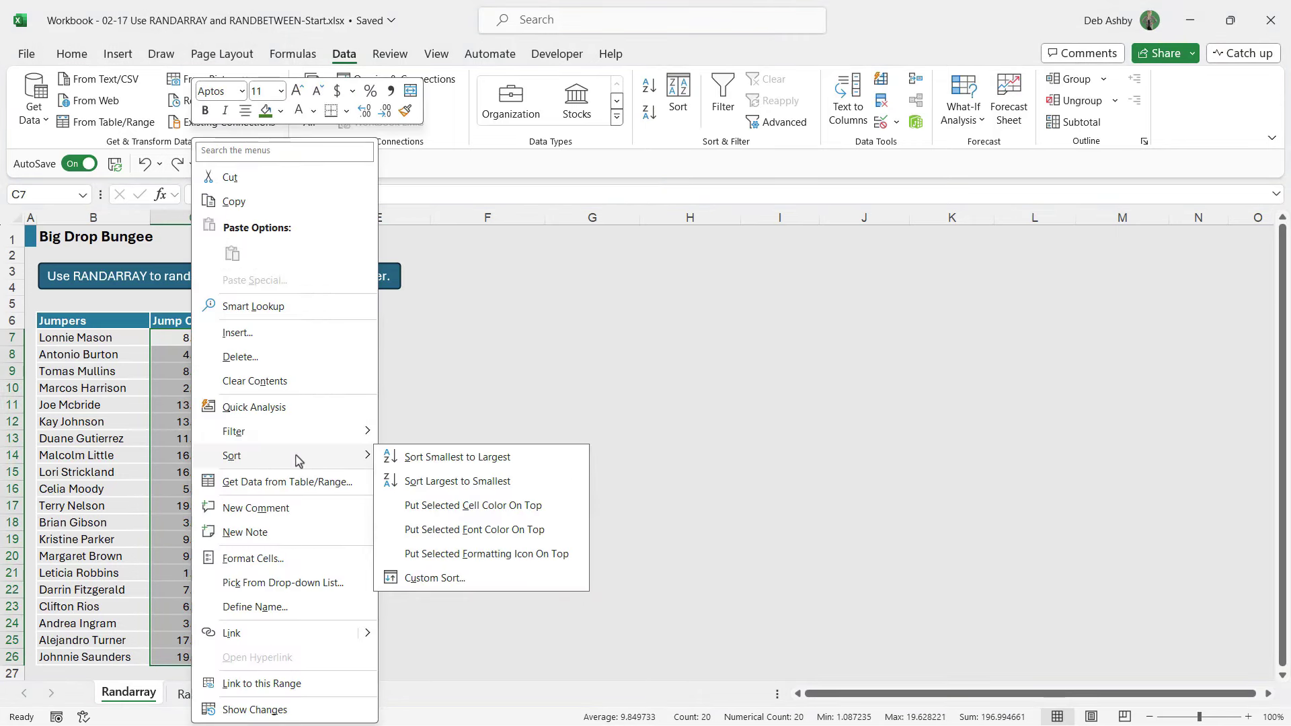
{"action": "left_click", "coordinate": [489, 459]}
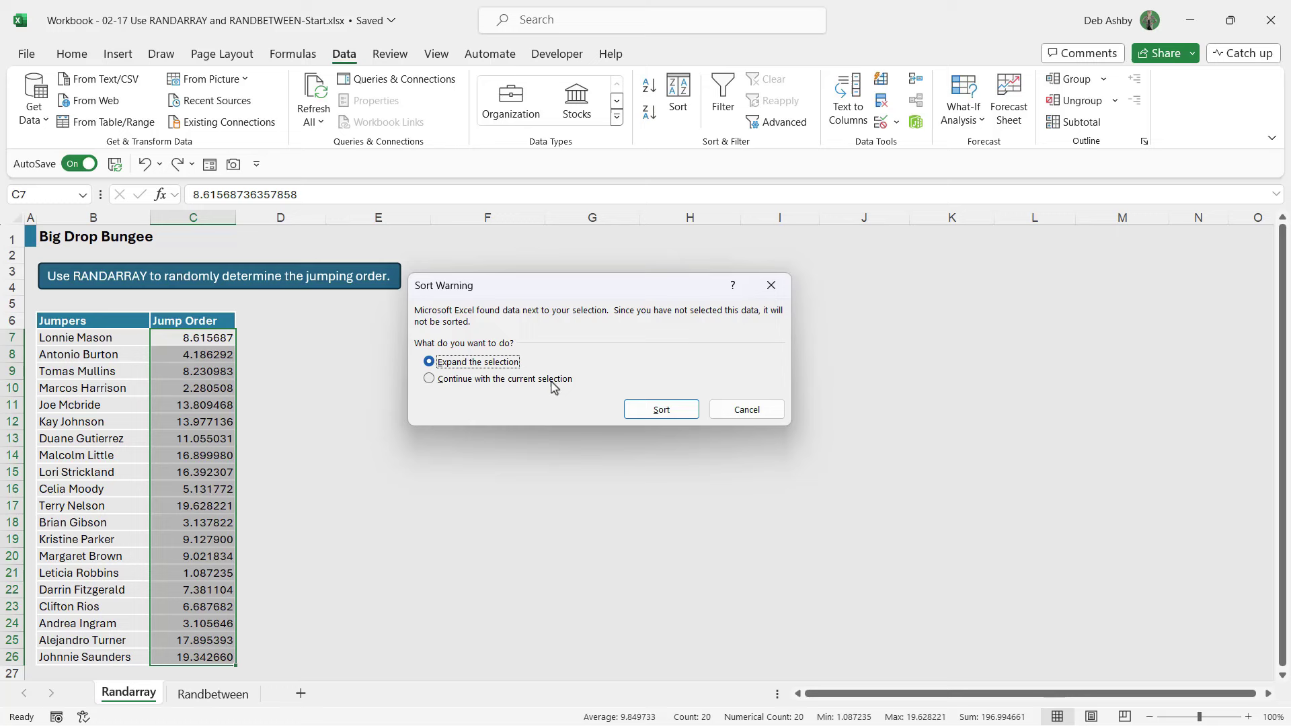
{"action": "left_click", "coordinate": [662, 410]}
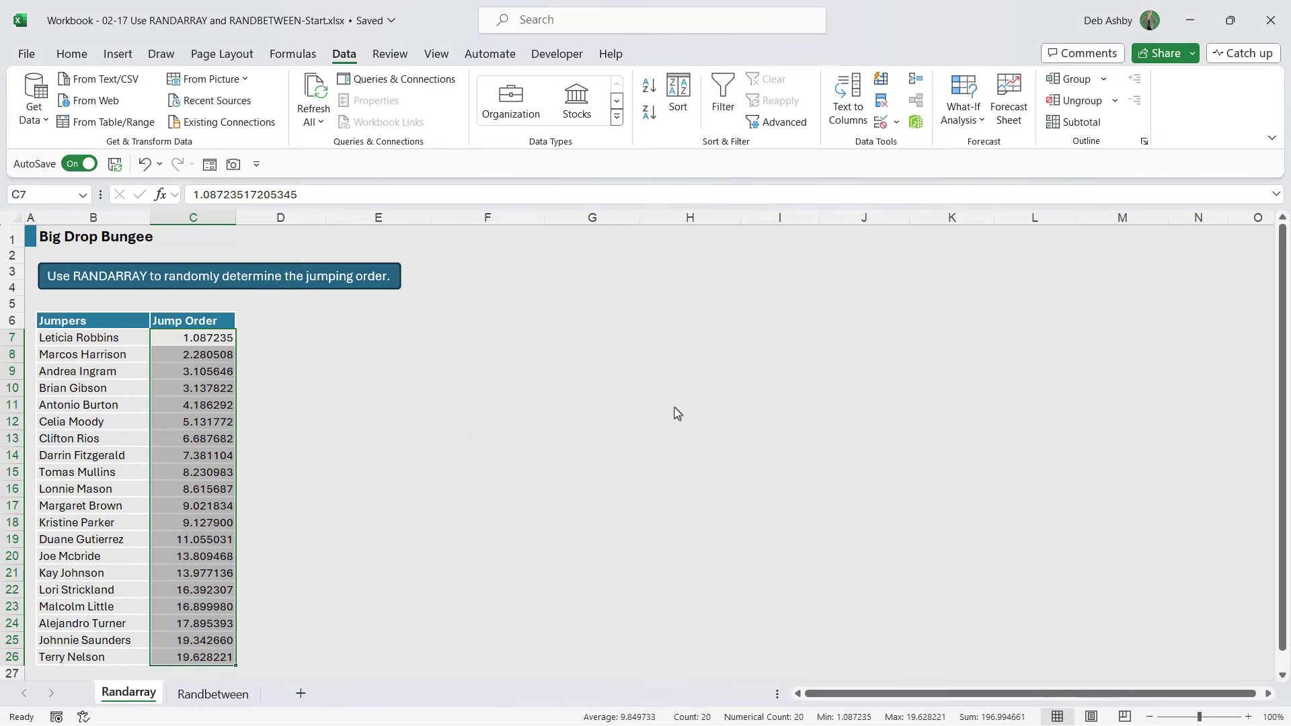
{"action": "left_click_drag", "start_coordinate": [188, 341], "coordinate": [191, 340]}
{"action": "left_click", "coordinate": [191, 340]}
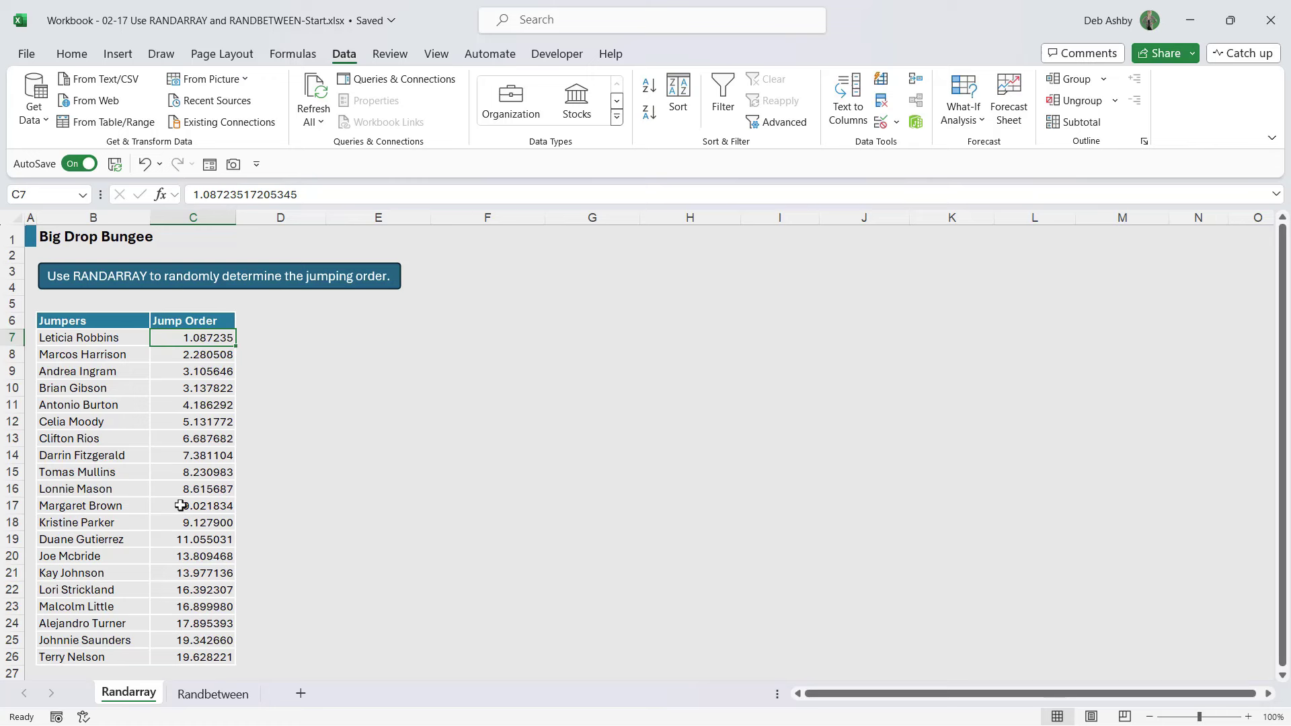
Step: Reduce the C7:C26 Jump Order values to zero decimal places with Decrease Decimal
{"action": "left_click_drag", "start_coordinate": [180, 505], "coordinate": [180, 522]}
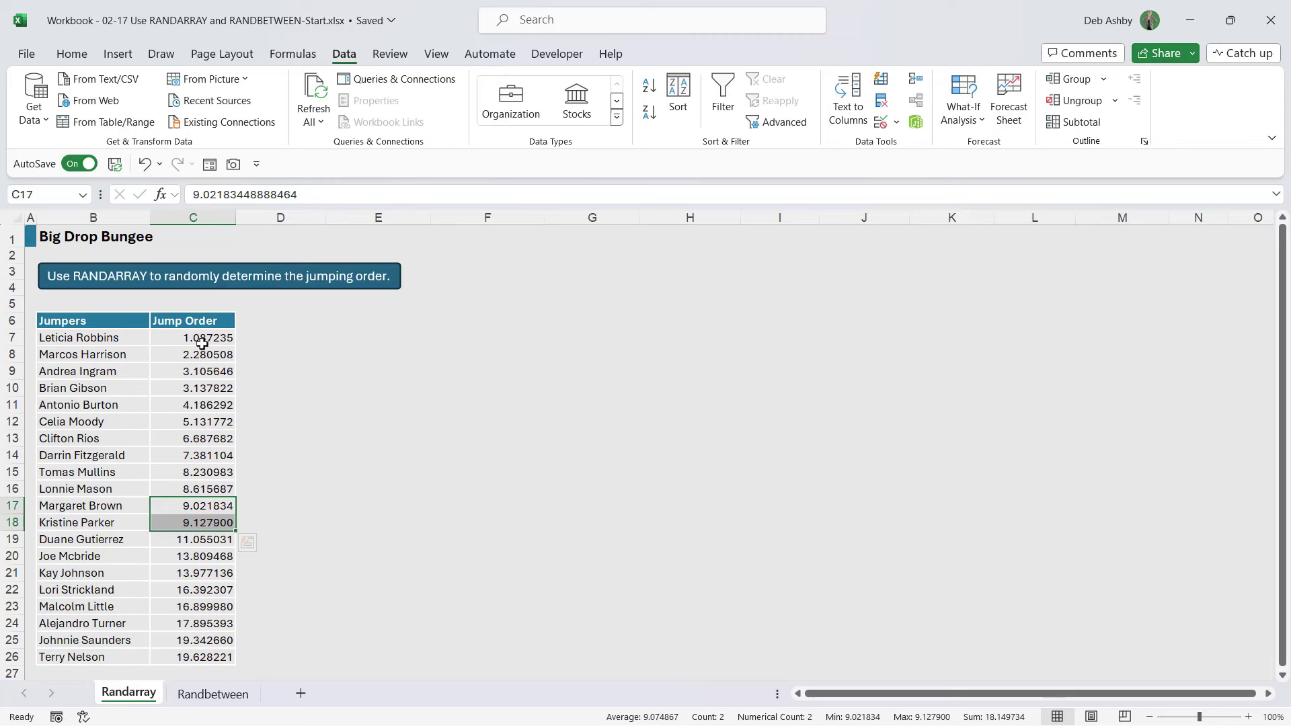
{"action": "left_click_drag", "start_coordinate": [199, 340], "coordinate": [196, 652]}
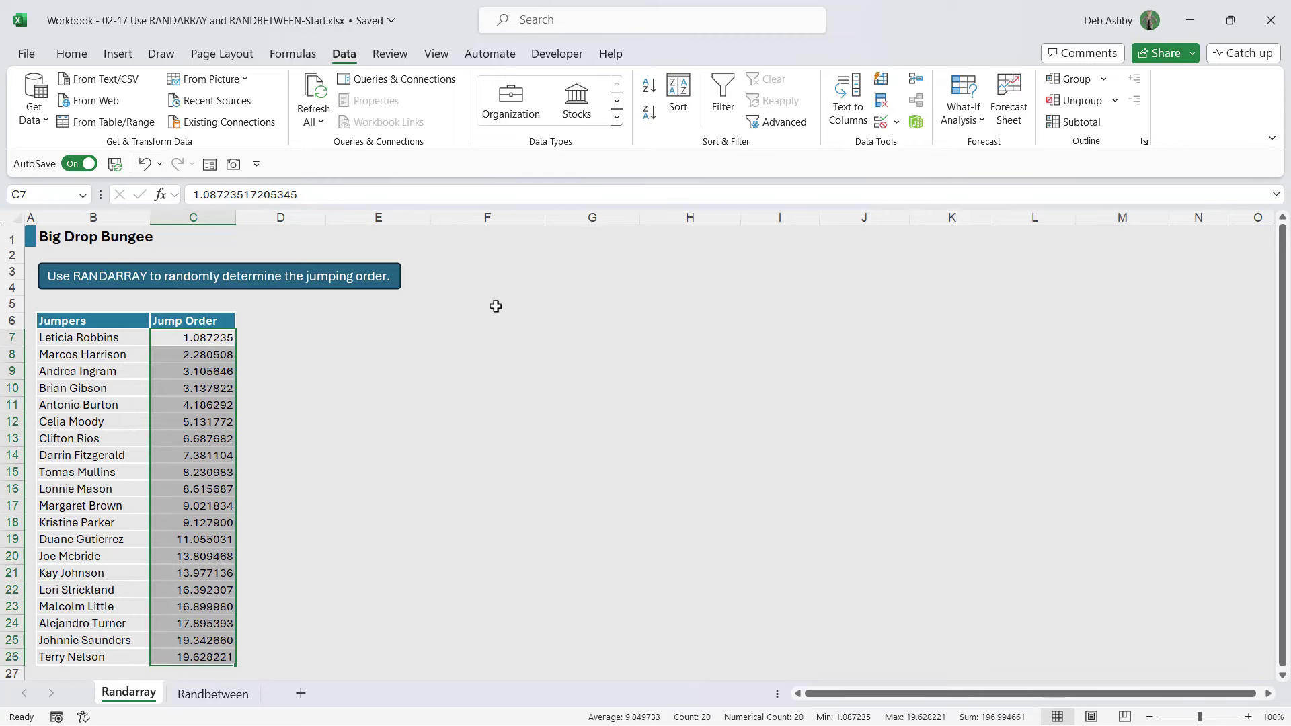
{"action": "left_click", "coordinate": [72, 54]}
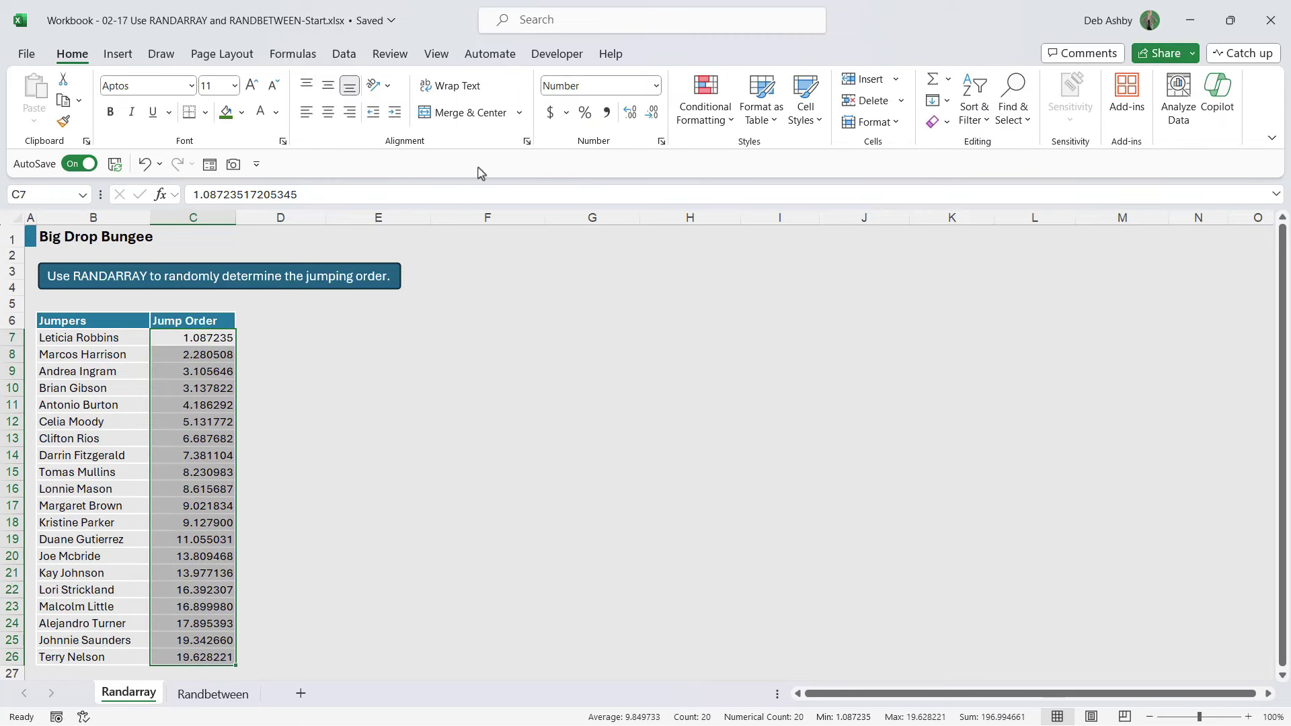
{"action": "left_click", "coordinate": [629, 114]}
{"action": "left_click", "coordinate": [651, 113]}
{"action": "left_click", "coordinate": [652, 113]}
{"action": "left_click", "coordinate": [652, 113]}
{"action": "left_click", "coordinate": [652, 113]}
{"action": "left_click", "coordinate": [652, 113]}
{"action": "left_click", "coordinate": [651, 113]}
{"action": "left_click", "coordinate": [652, 113]}
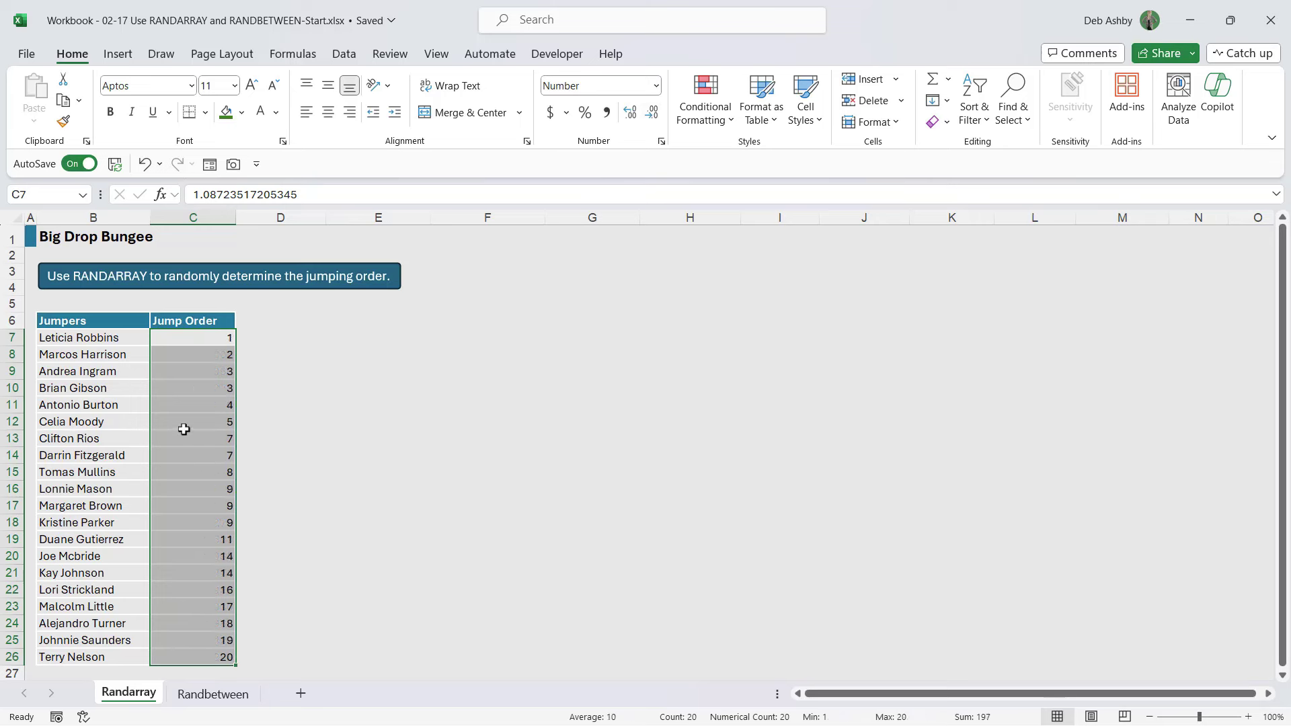
{"action": "key", "text": "Right"}
{"action": "key", "text": "Right"}
{"action": "key", "text": "Down"}
{"action": "key", "text": "Down"}
{"action": "key", "text": "Down"}
{"action": "key", "text": "Down"}
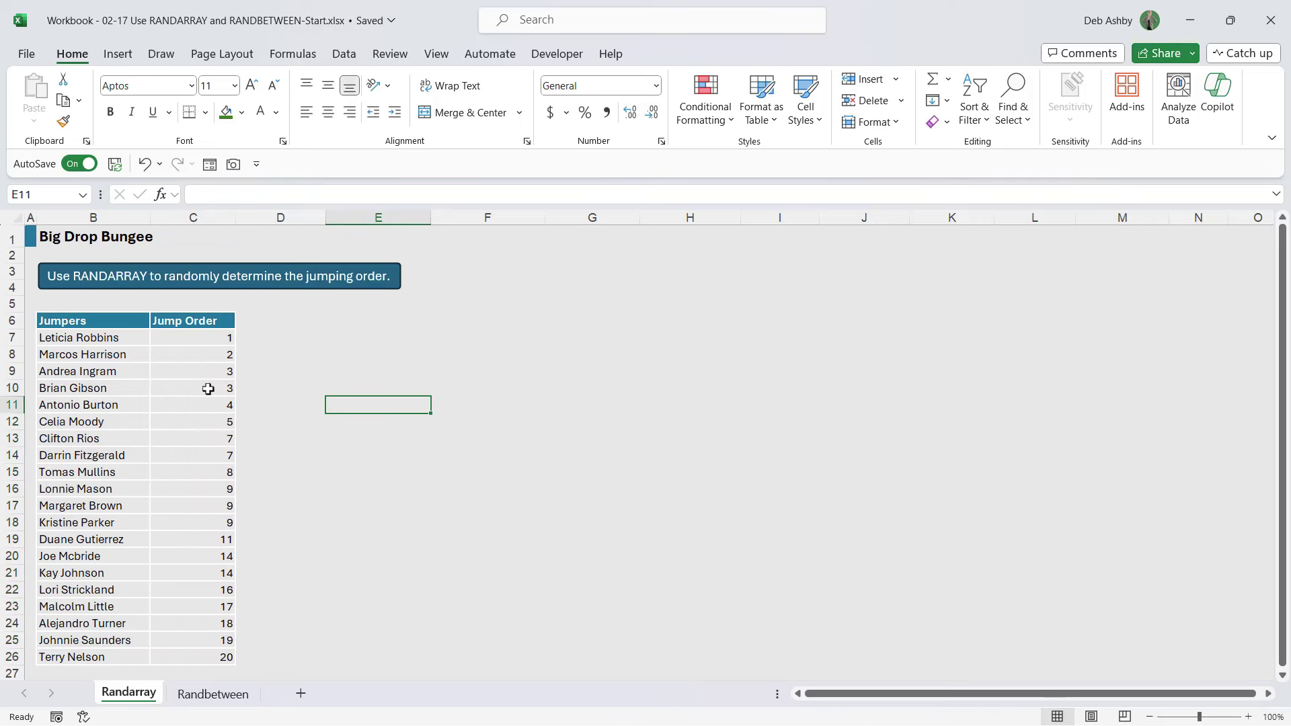
Step: Open the Randbetween sheet and select the employee names in B4:B23
{"action": "left_click", "coordinate": [213, 695]}
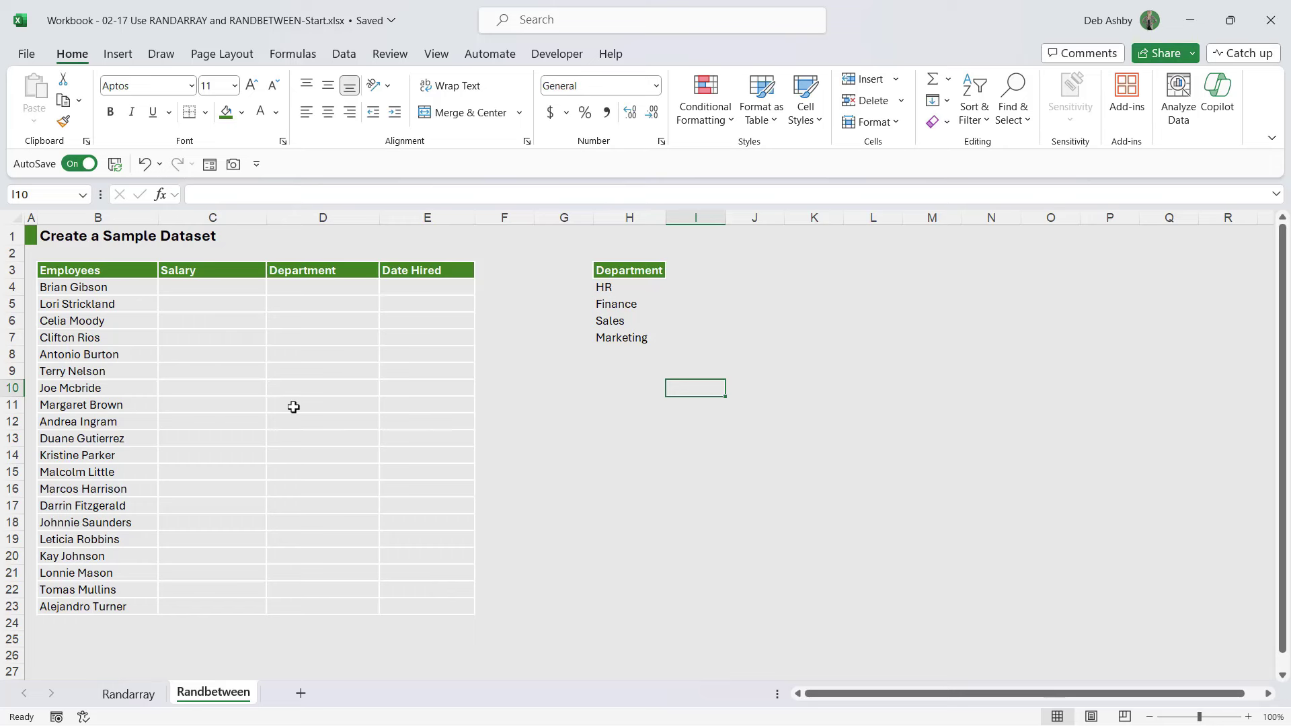
{"action": "left_click_drag", "start_coordinate": [110, 287], "coordinate": [112, 604]}
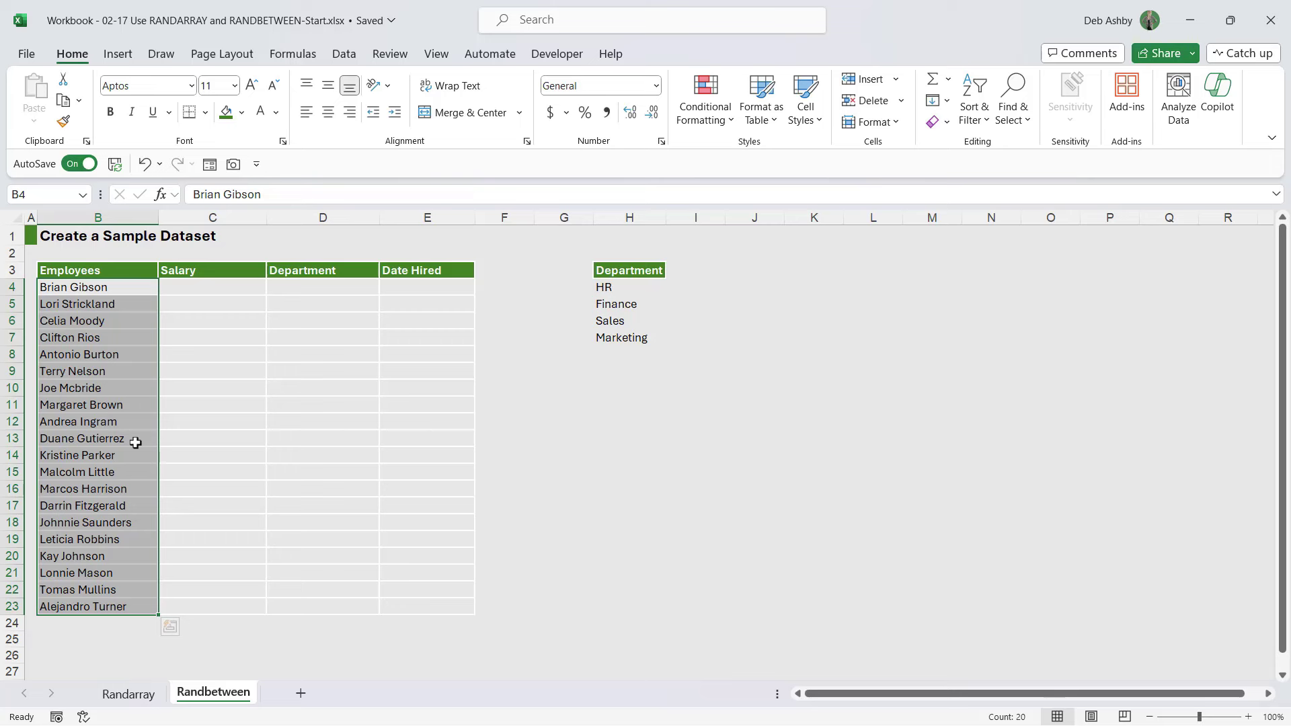
Step: Enter =RANDBETWEEN(25000,60000) in the first Salary cell, C4
{"action": "left_click", "coordinate": [196, 289]}
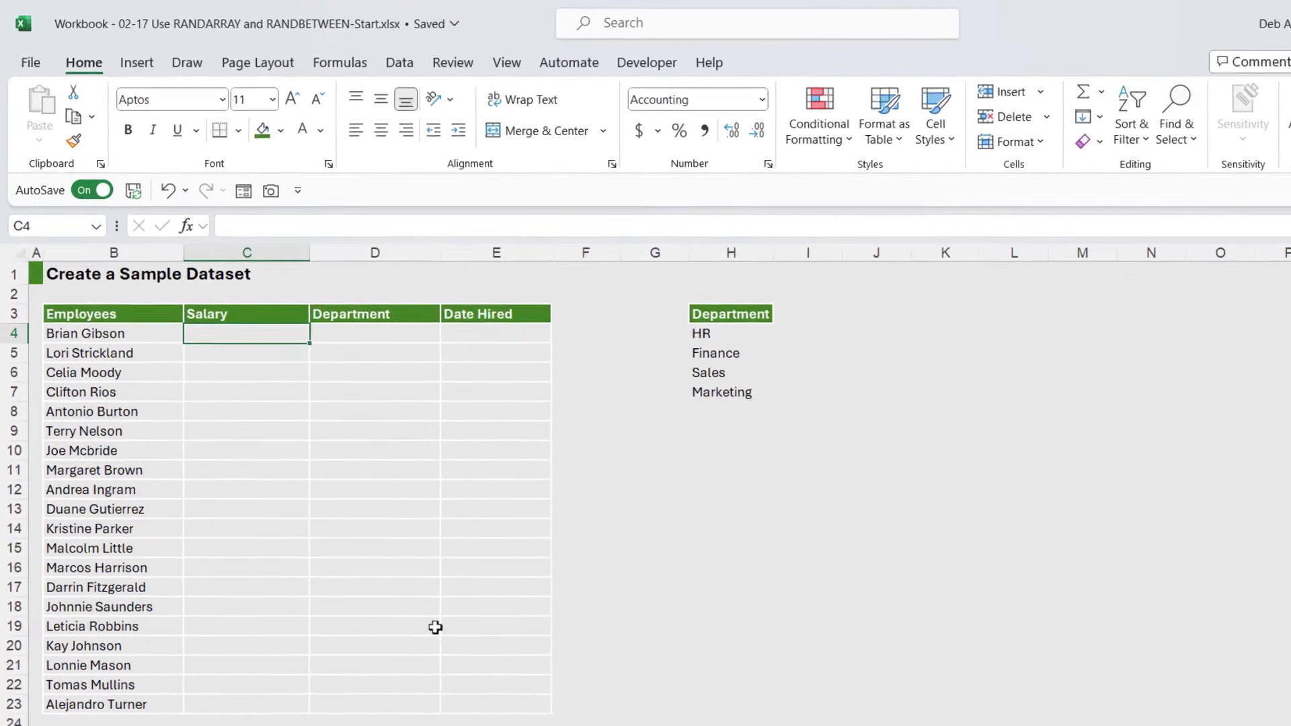
{"action": "type", "text": "=RA"}
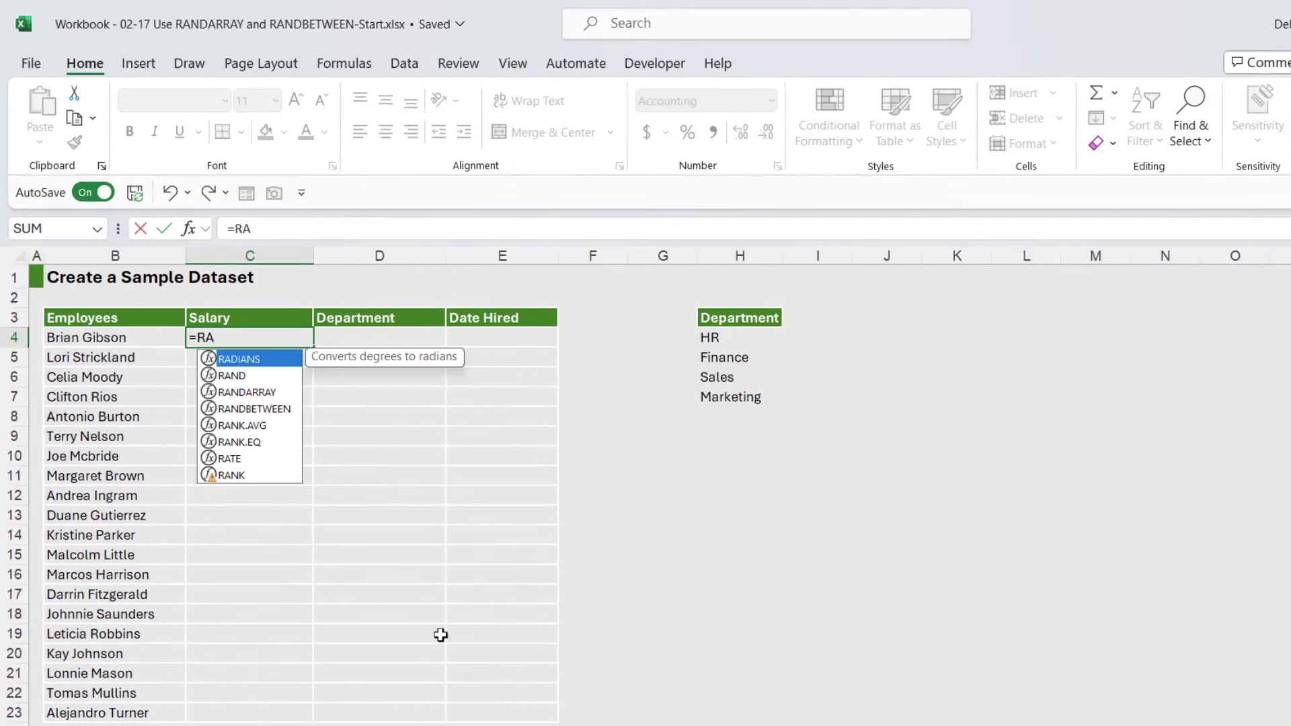
{"action": "type", "text": "NDBE"}
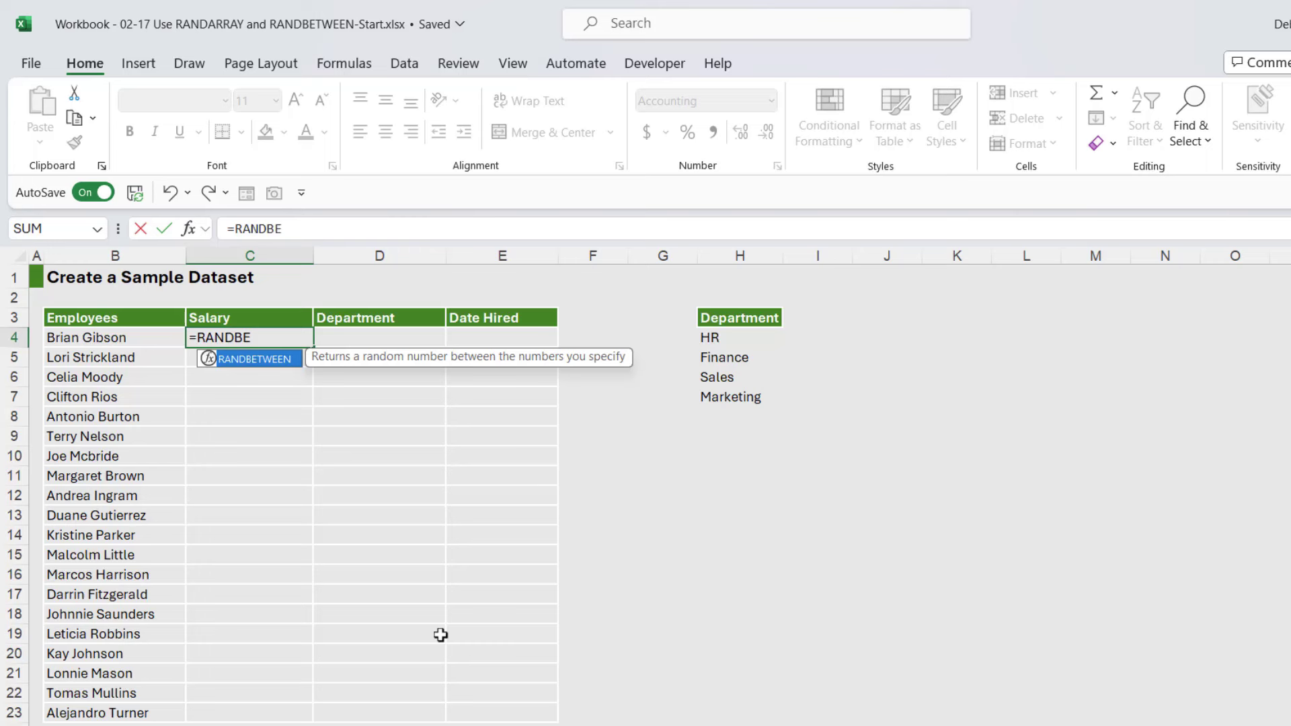
{"action": "key", "text": "Tab"}
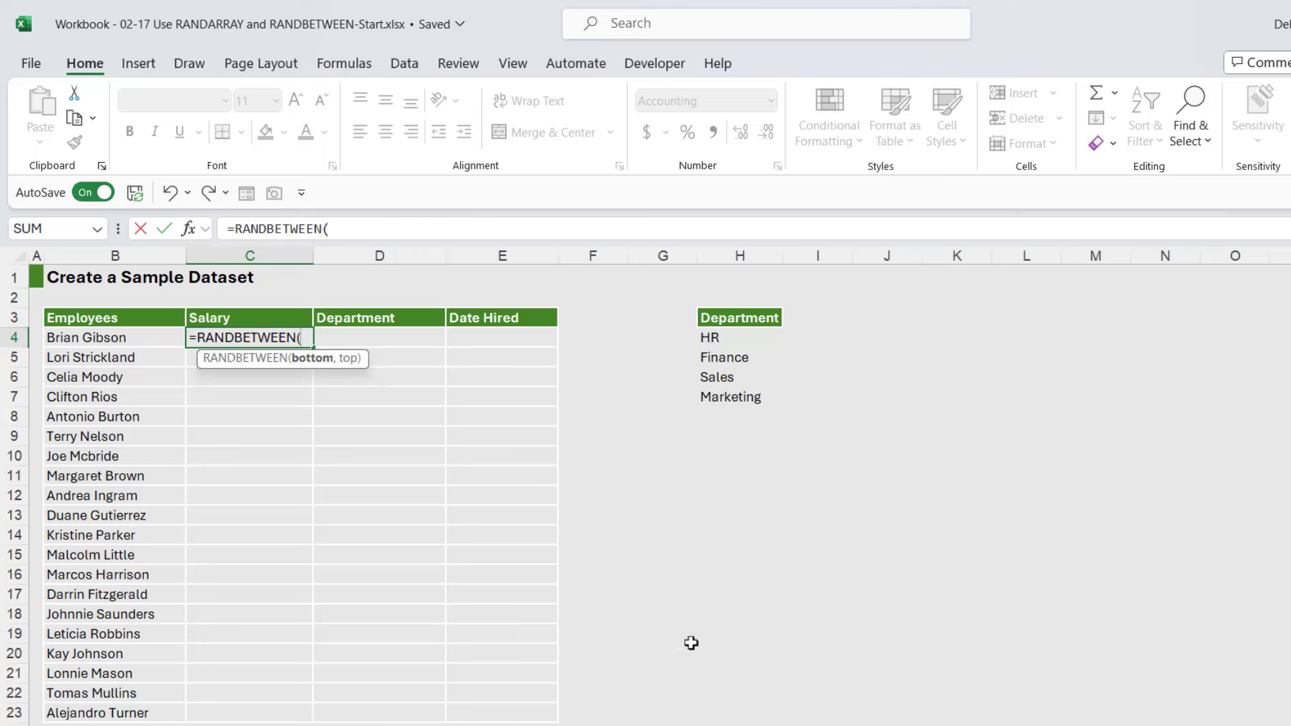
{"action": "type", "text": "25000"}
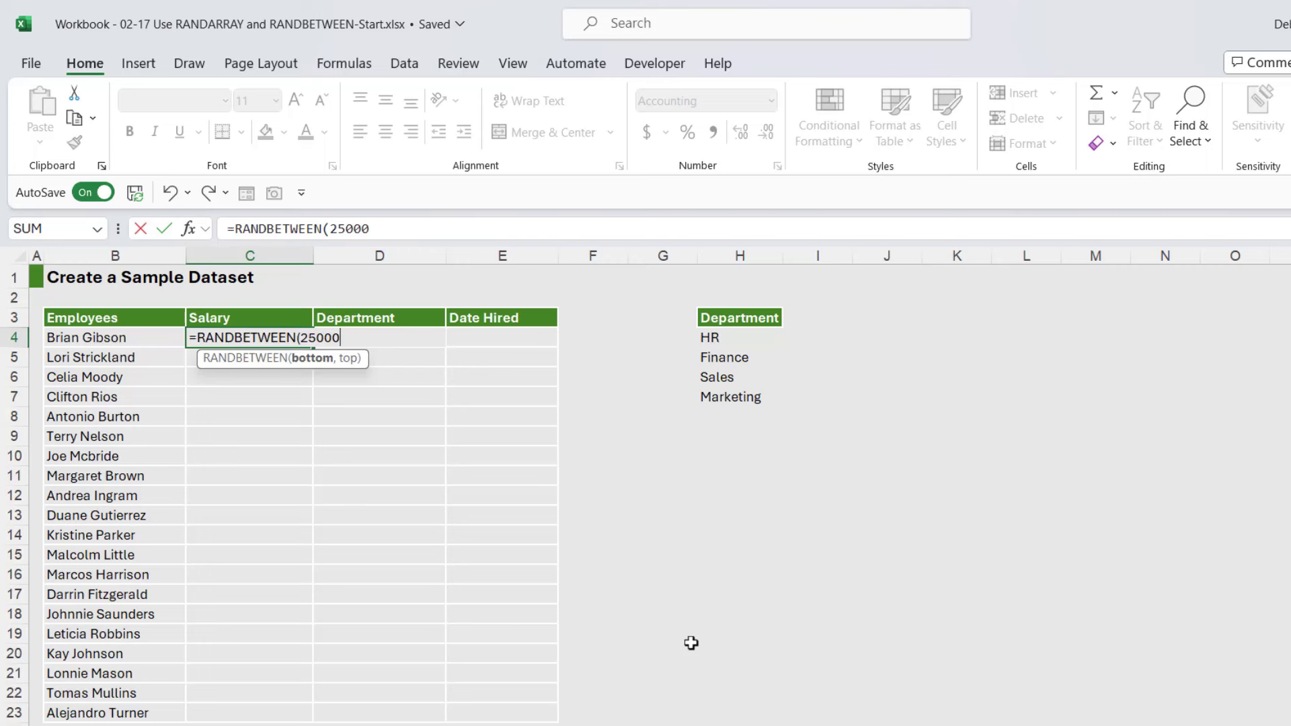
{"action": "type", "text": ","}
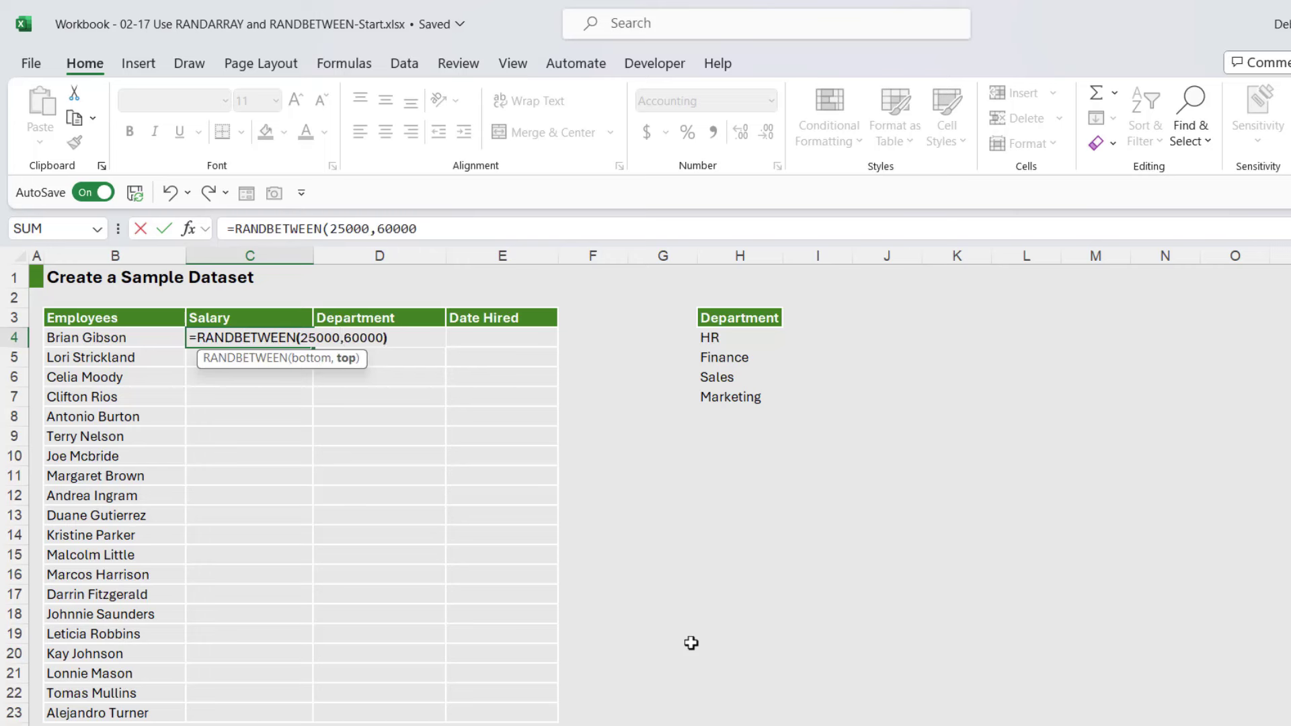
{"action": "type", "text": "60000)"}
{"action": "key", "text": "Return"}
Step: Fill the salary formula down to C23 and apply Decrease Decimal twice to show whole dollars
{"action": "left_click", "coordinate": [300, 338]}
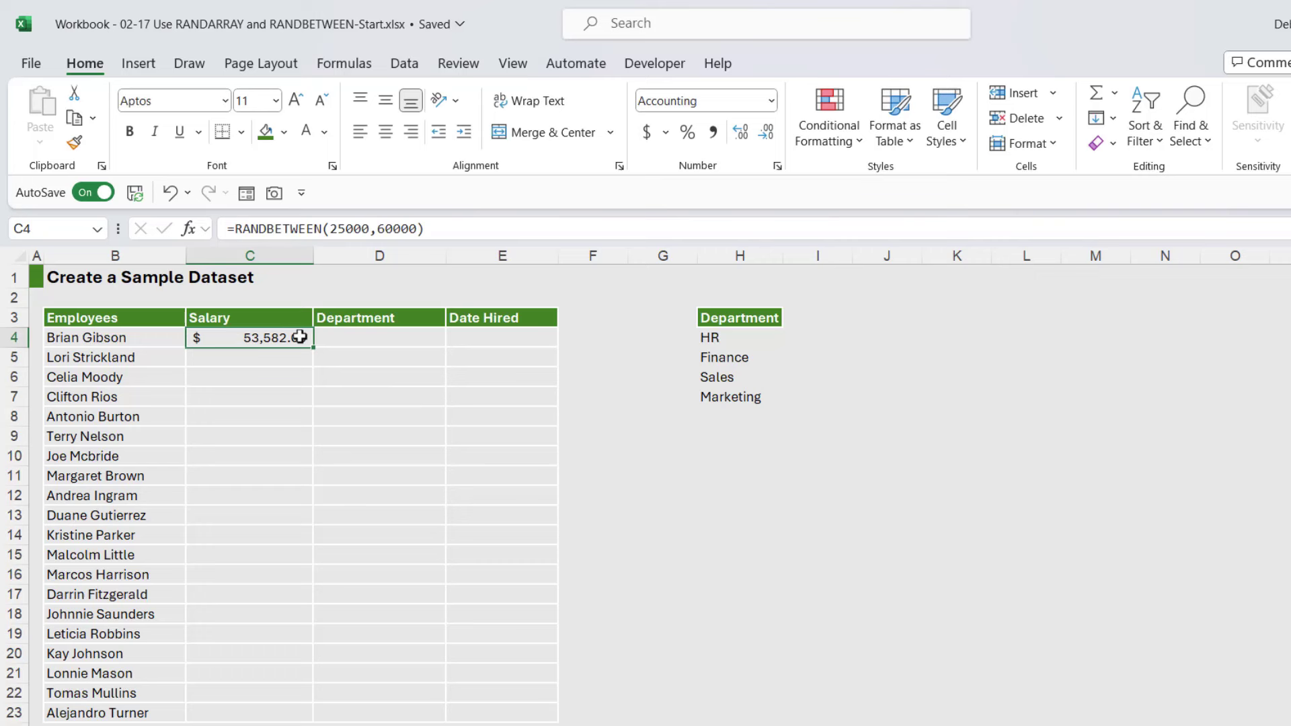
{"action": "left_click_drag", "start_coordinate": [312, 387], "coordinate": [313, 718]}
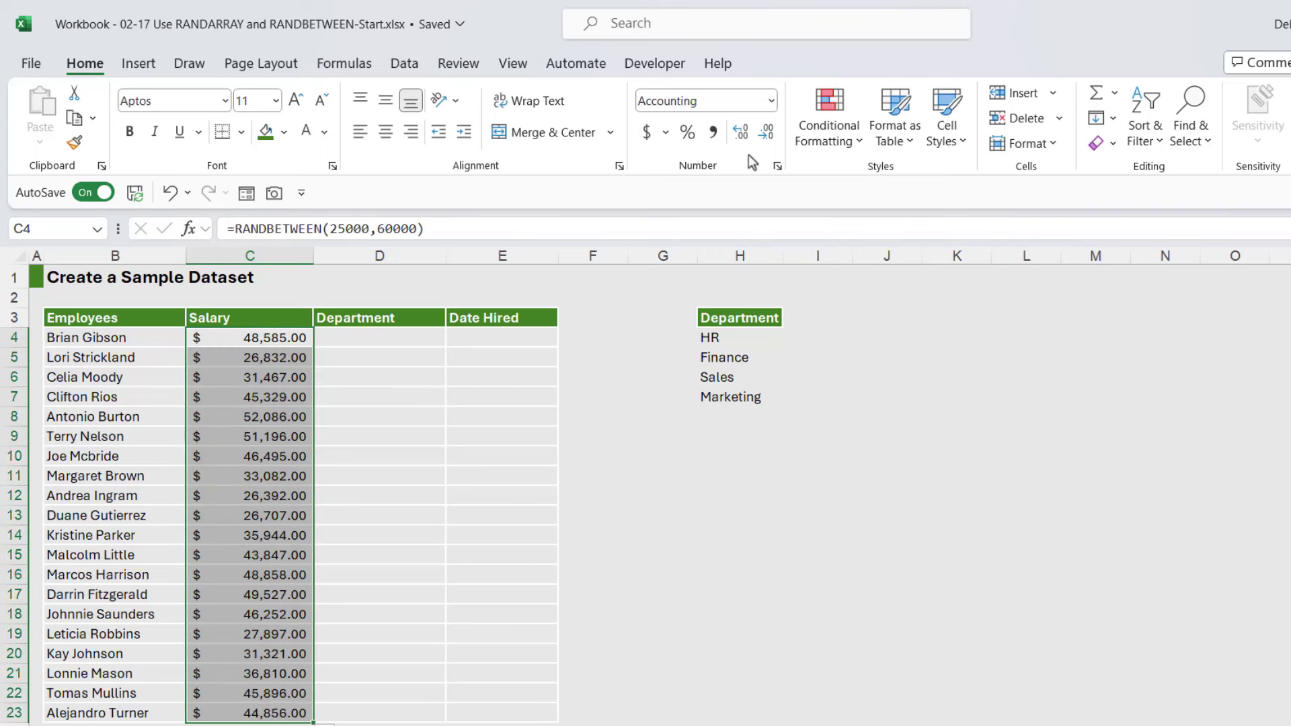
{"action": "left_click", "coordinate": [773, 136]}
{"action": "left_click", "coordinate": [773, 136]}
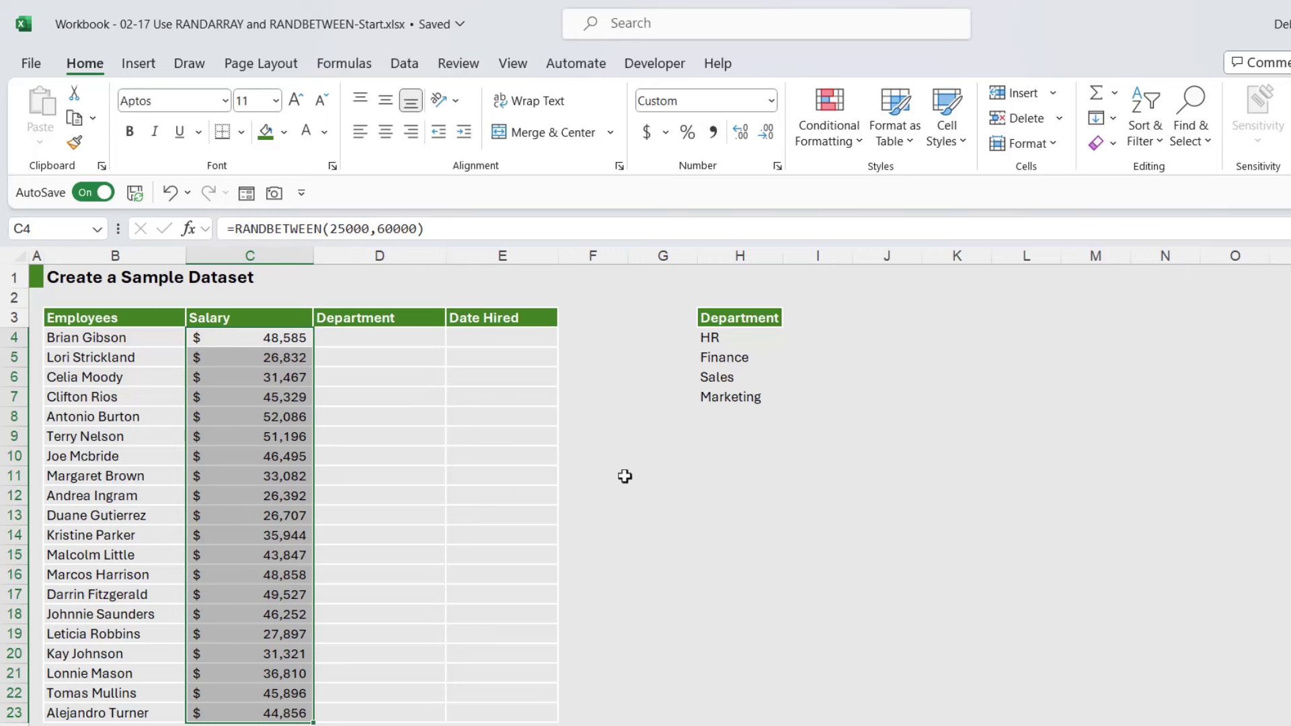
{"action": "left_click", "coordinate": [671, 538]}
{"action": "left_click", "coordinate": [253, 376]}
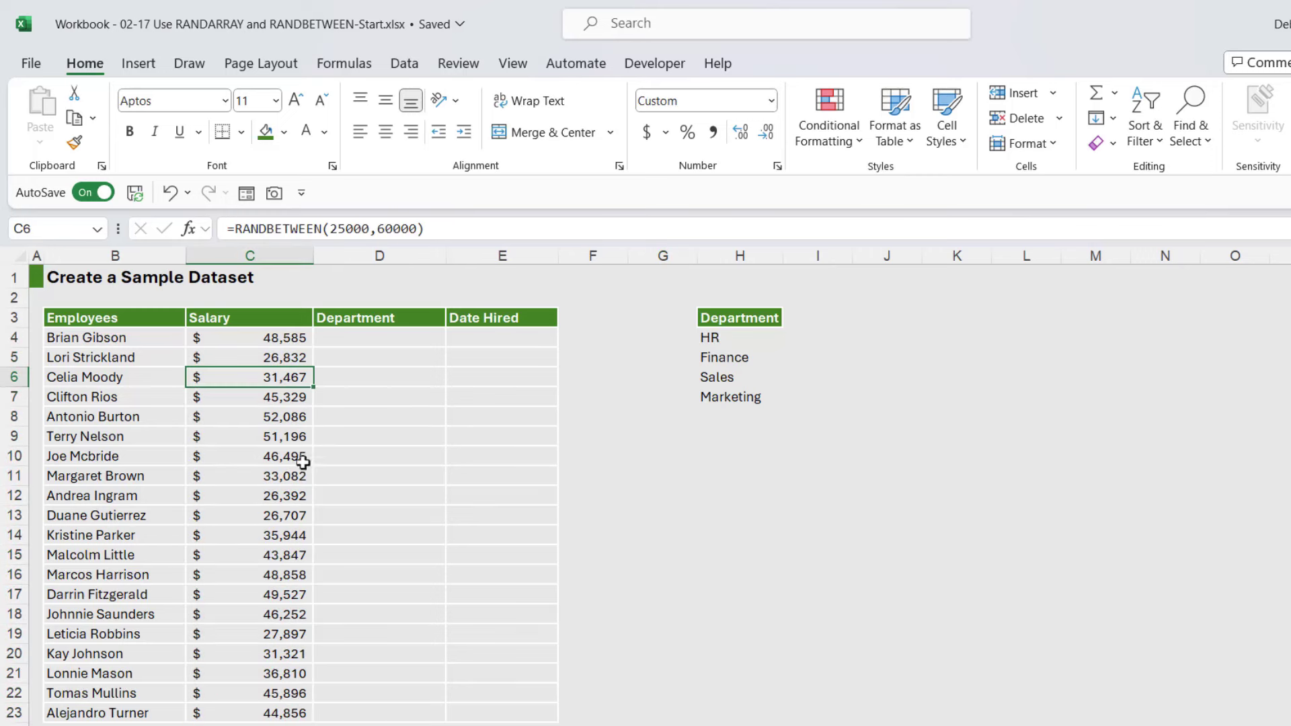
{"action": "left_click_drag", "start_coordinate": [289, 336], "coordinate": [278, 714]}
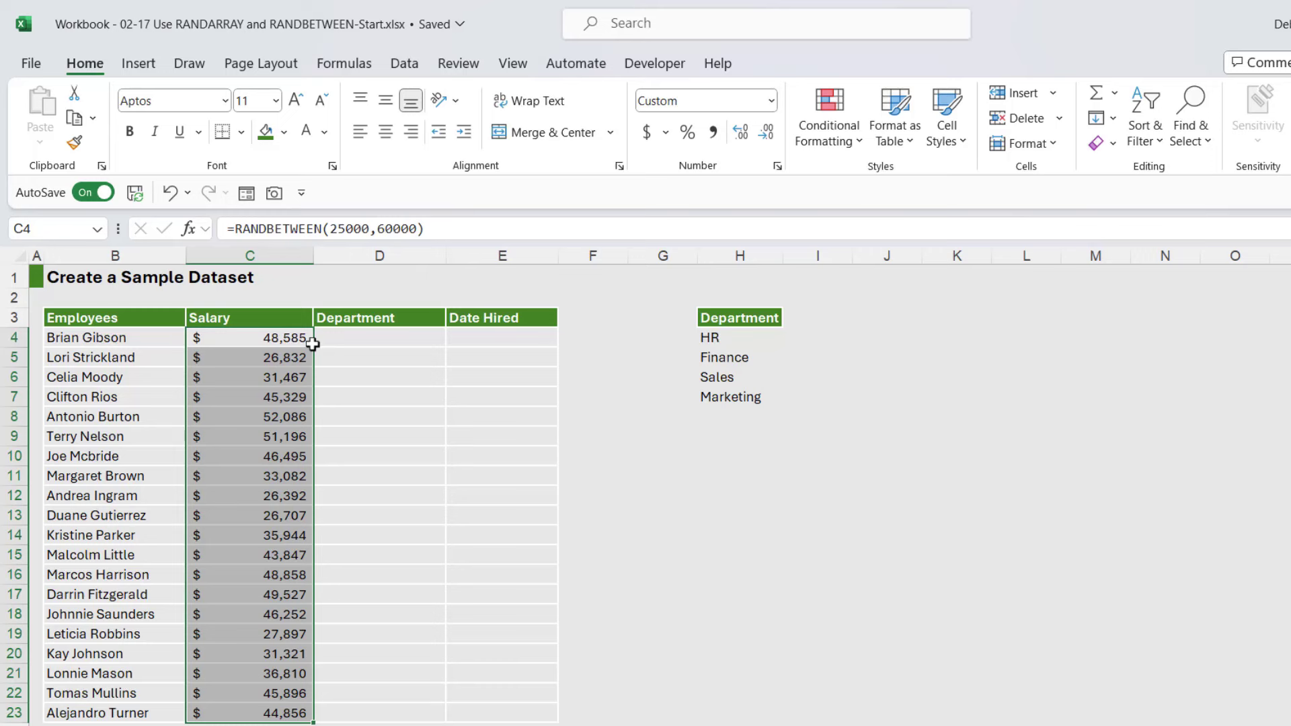
Step: Change C4 to =MROUND(RANDBETWEEN(25000,60000),1000) and fill it down to C23
{"action": "left_click", "coordinate": [234, 228]}
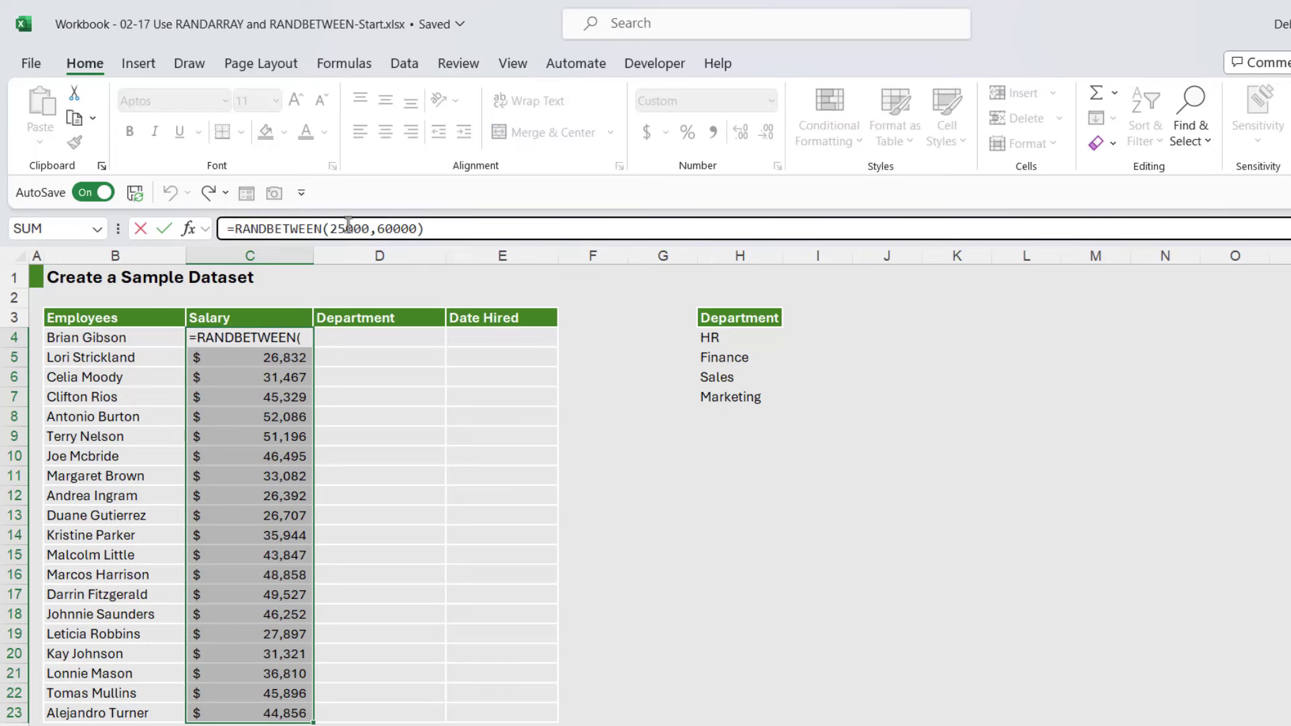
{"action": "type", "text": "MROUND("}
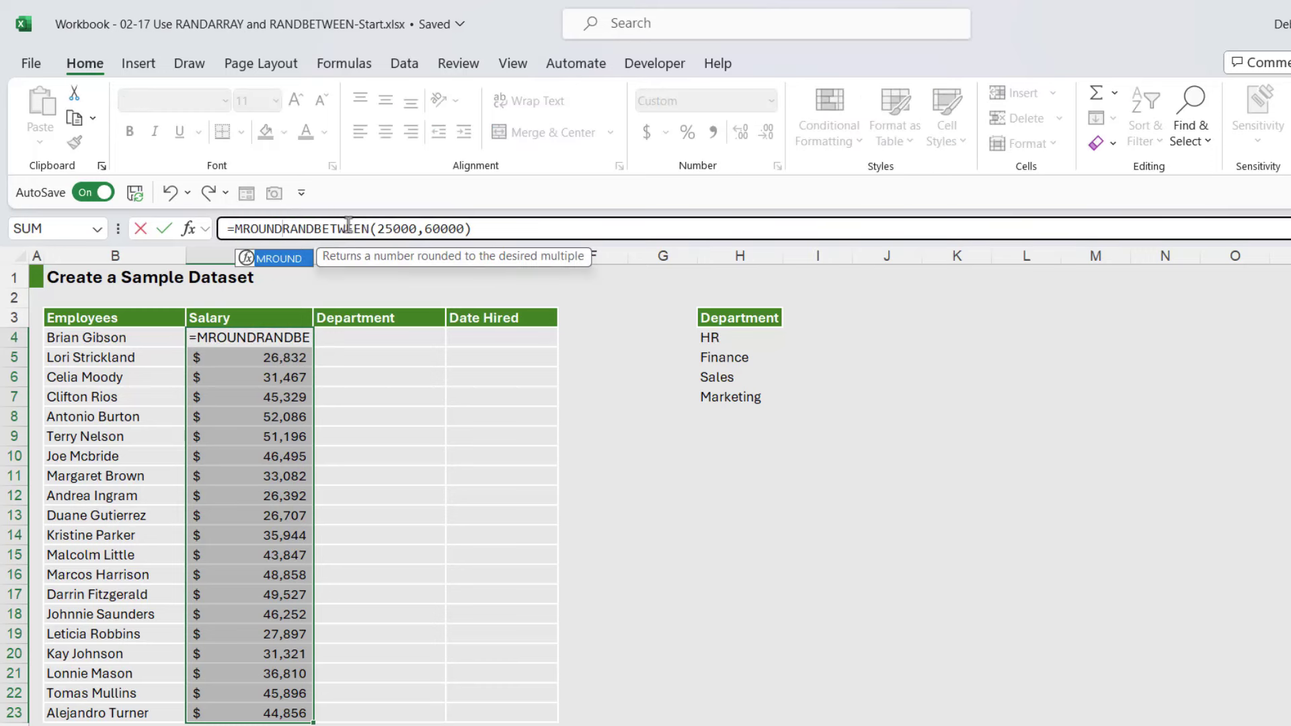
{"action": "left_click", "coordinate": [498, 228]}
{"action": "type", "text": ",1000"}
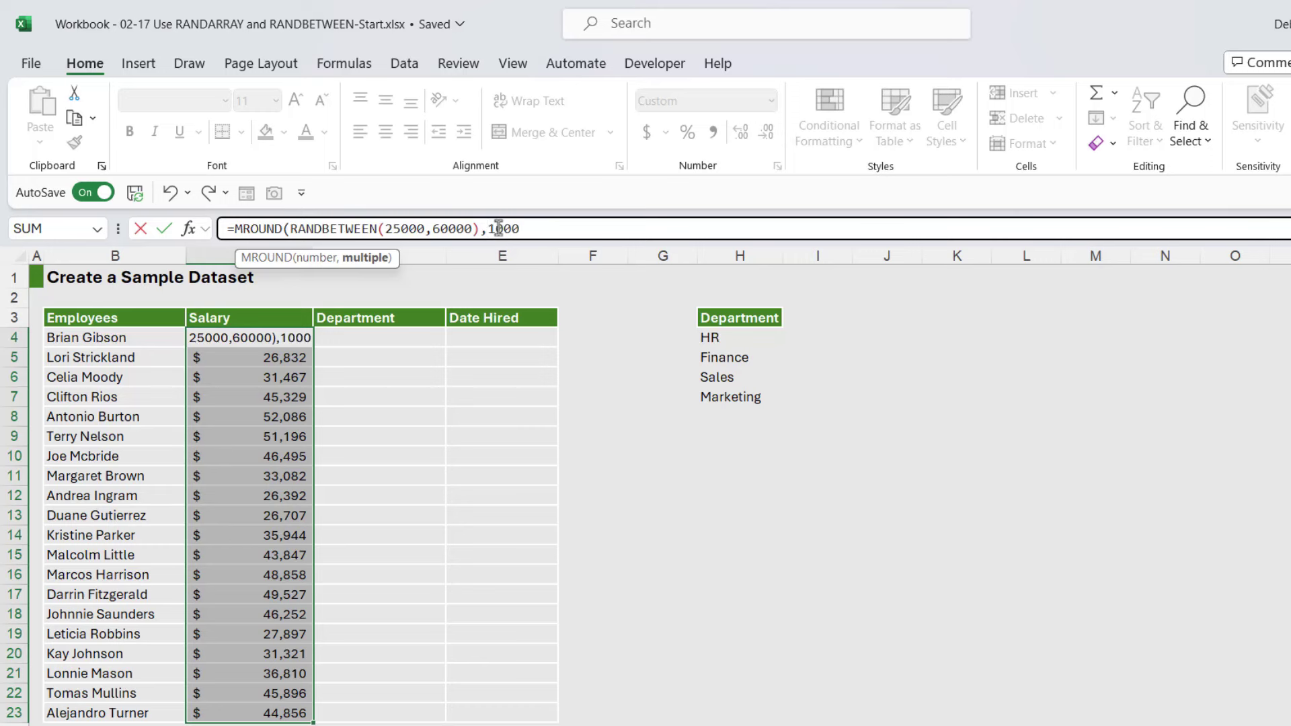
{"action": "type", "text": ")"}
{"action": "key", "text": "Return"}
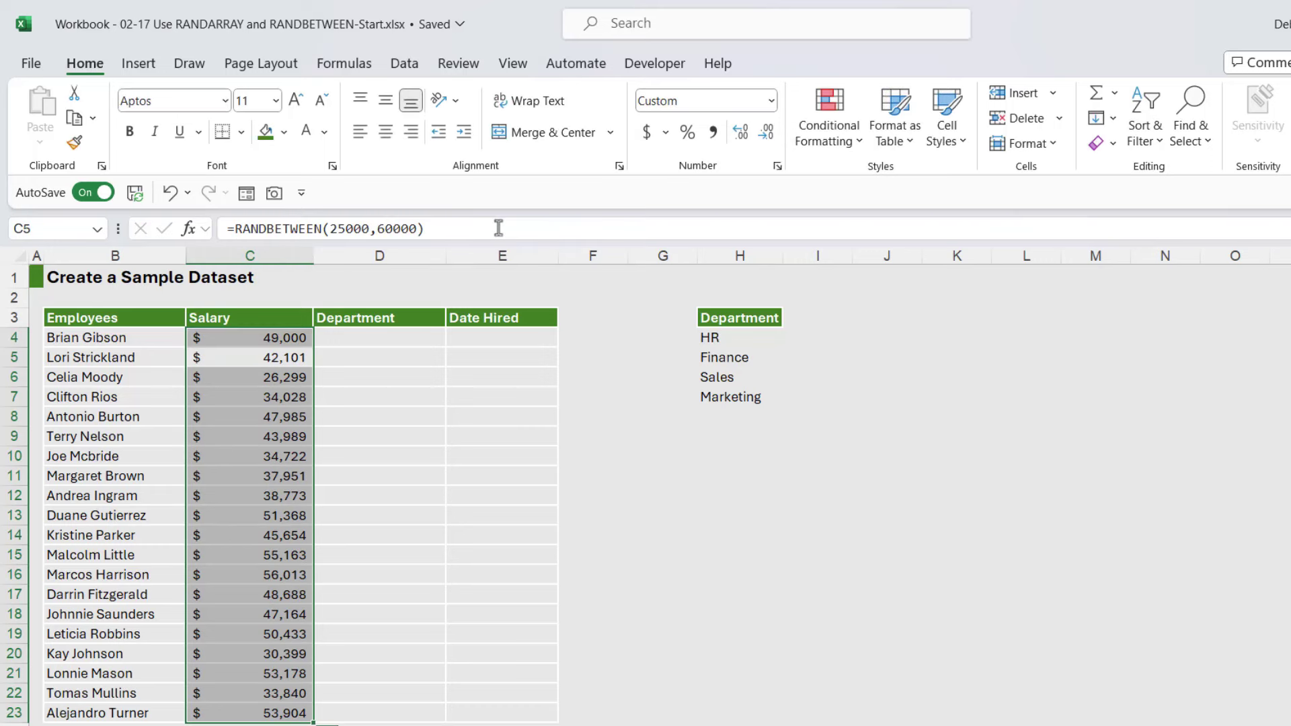
{"action": "left_click", "coordinate": [288, 338]}
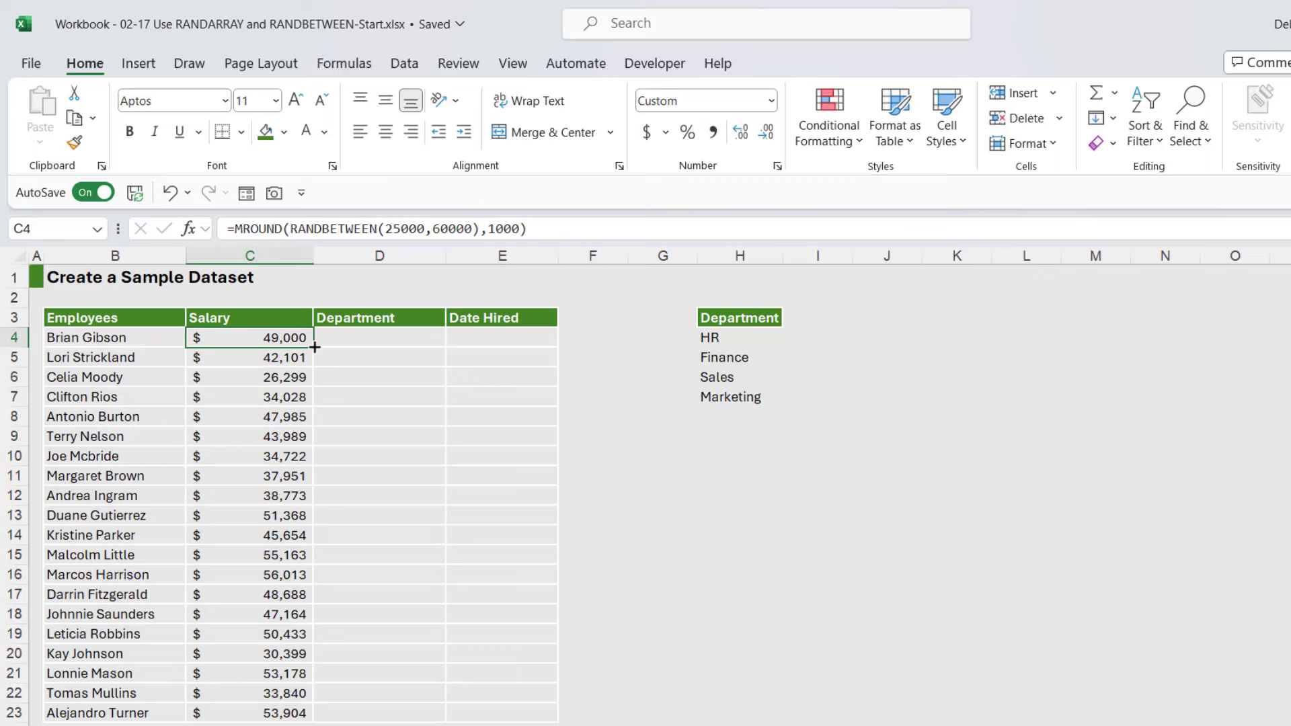
{"action": "left_click_drag", "start_coordinate": [314, 347], "coordinate": [306, 714]}
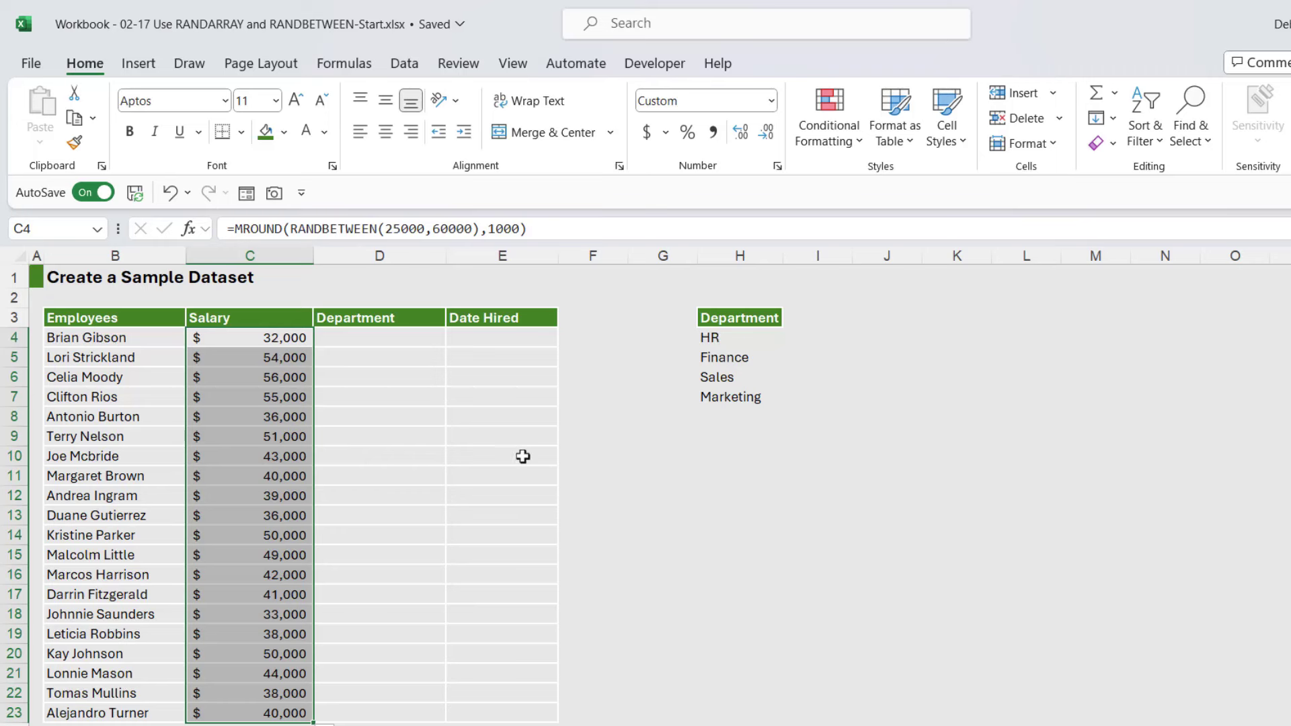
Step: Paste the C4:C23 salaries over themselves as values, then select the department names in H4:H7
{"action": "key", "text": "ctrl+c"}
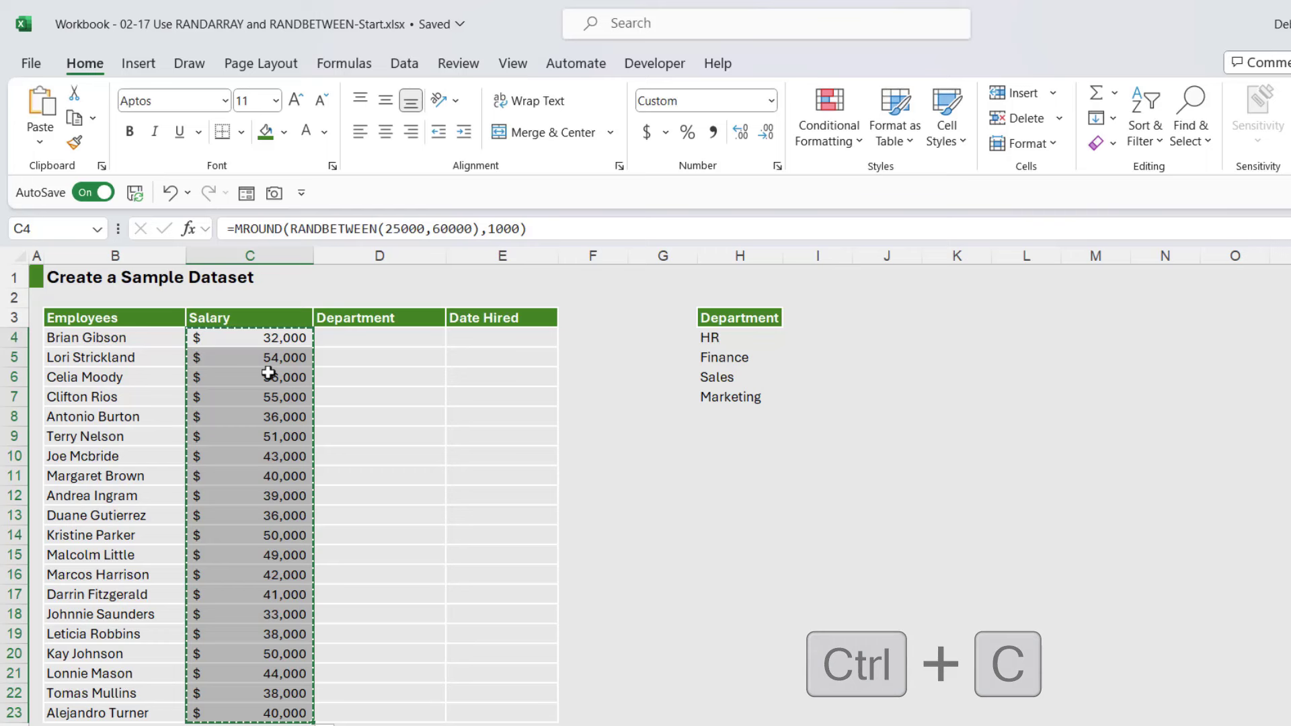
{"action": "key", "text": "ctrl+shift+v"}
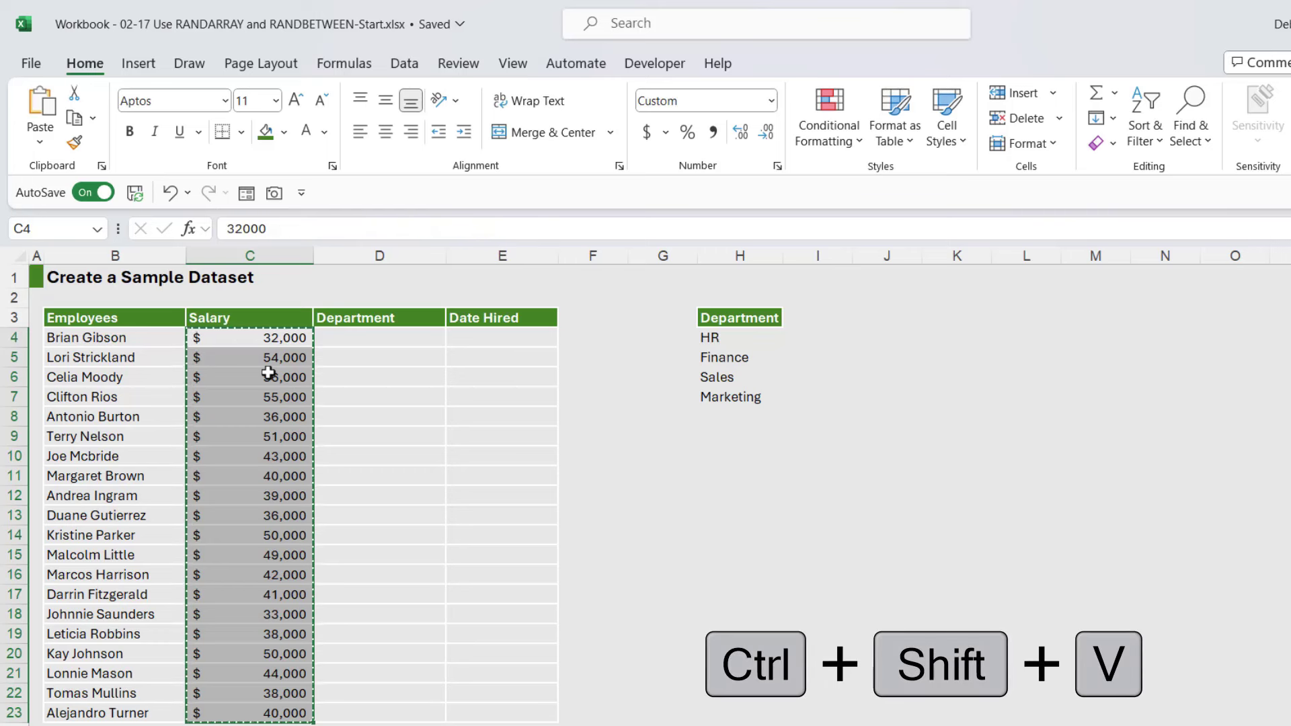
{"action": "key", "text": "Escape"}
{"action": "left_click", "coordinate": [383, 336]}
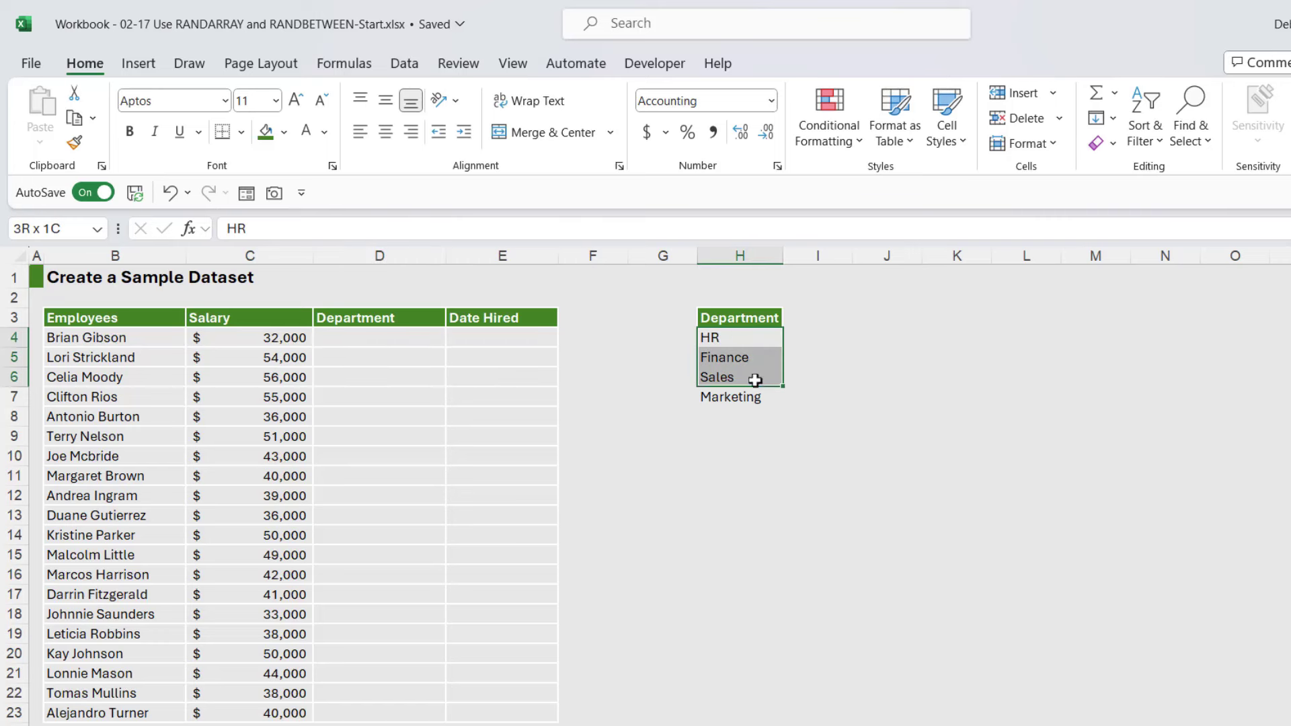
{"action": "left_click_drag", "start_coordinate": [755, 380], "coordinate": [757, 395]}
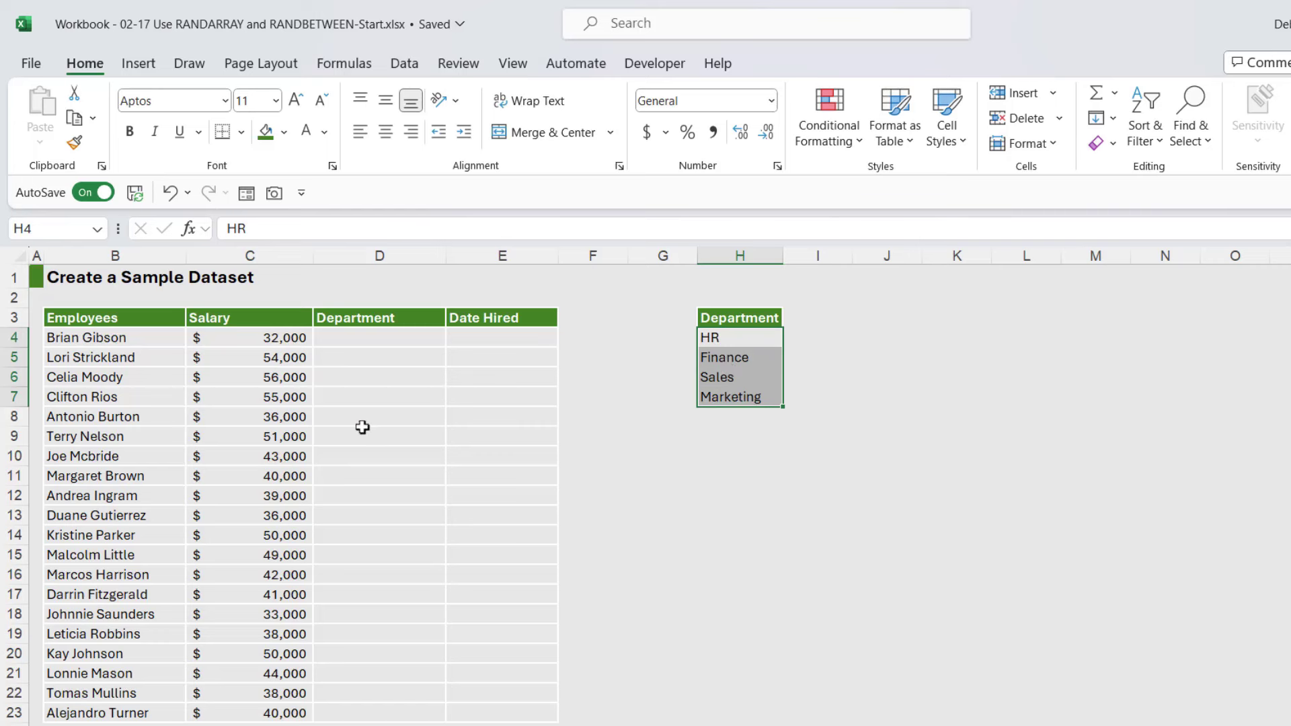
Step: In D4, start typing =CHOOSE(RANDBETWEEN(1,4) to pick a random department index
{"action": "left_click", "coordinate": [342, 339]}
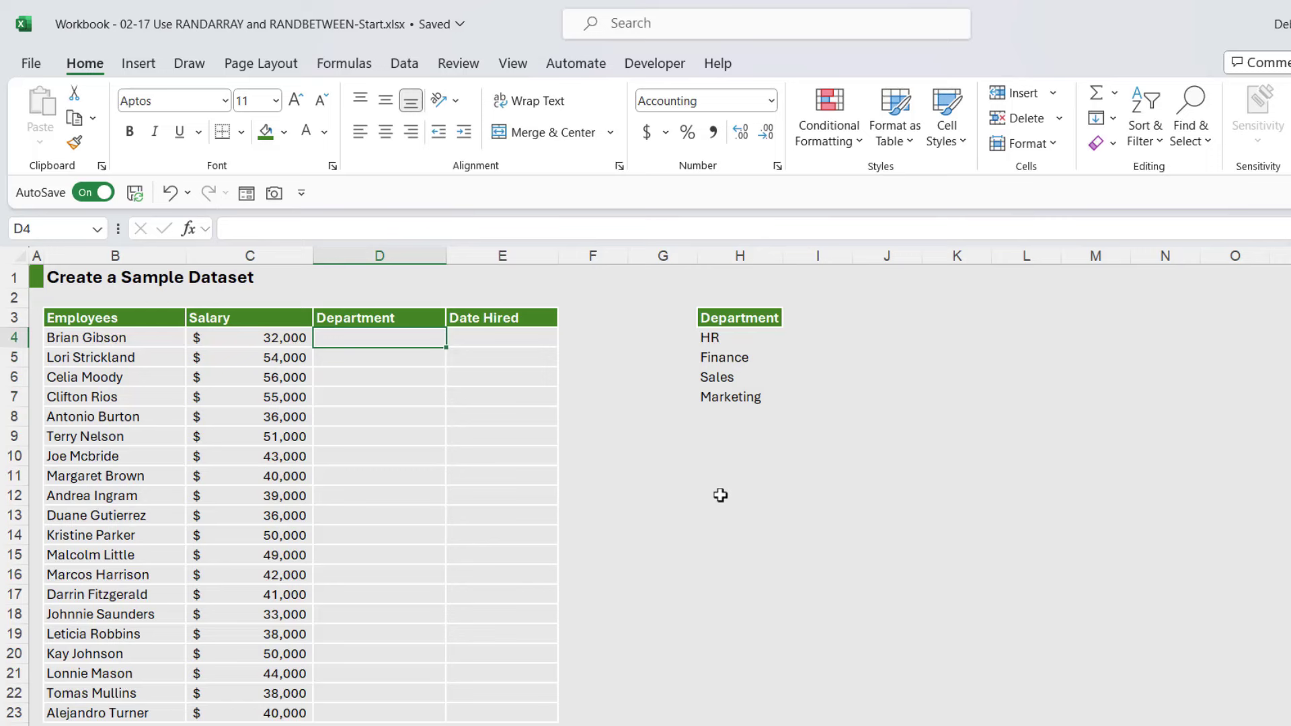
{"action": "type", "text": "=CHO"}
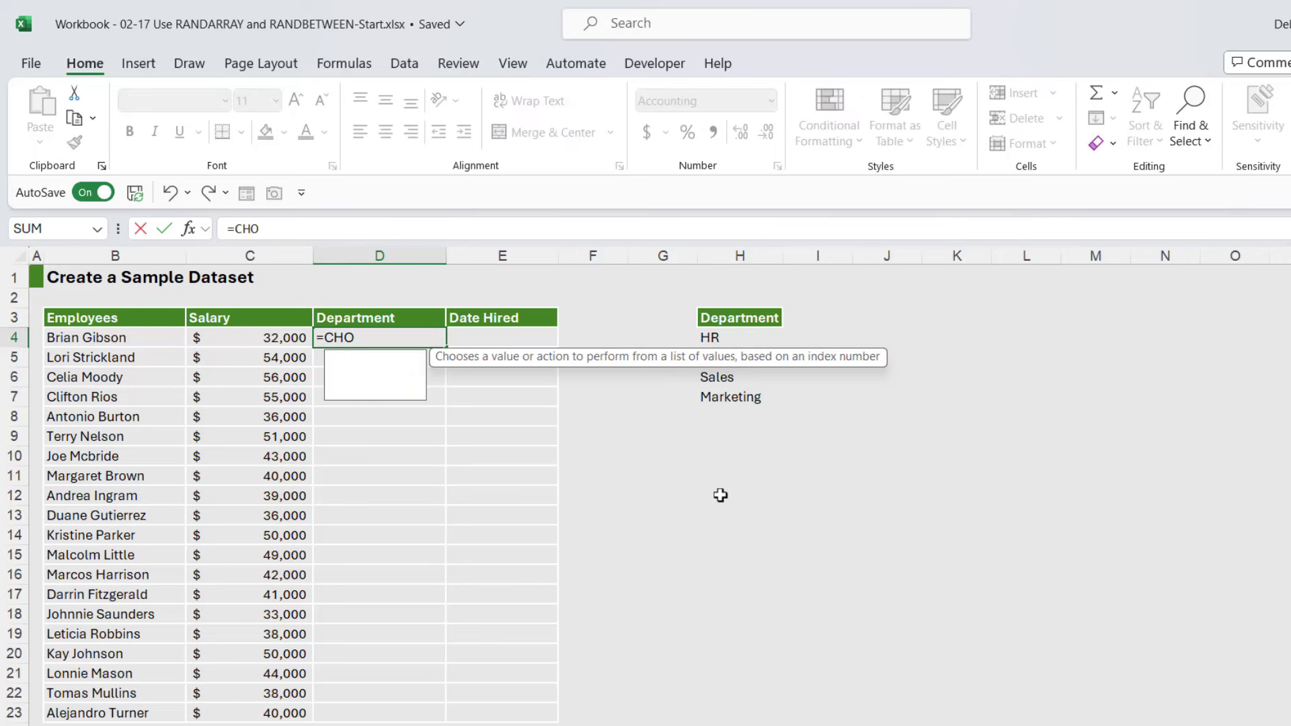
{"action": "type", "text": "OSE"}
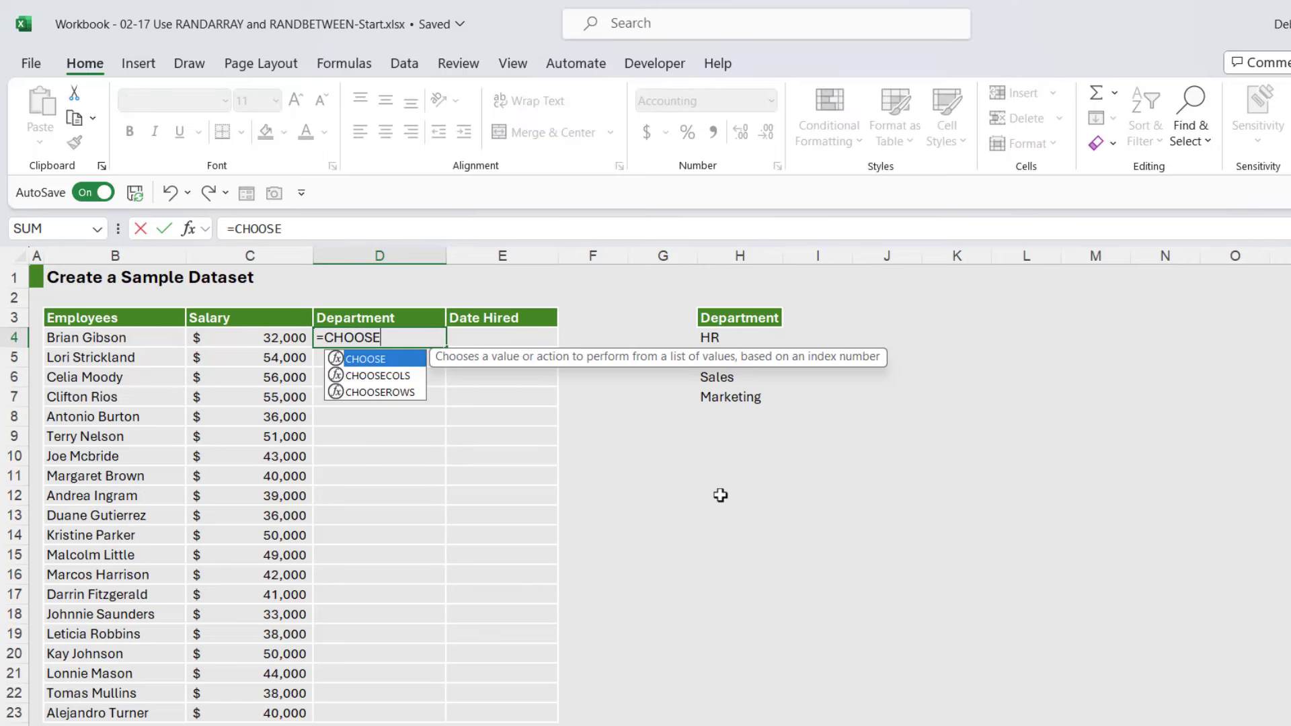
{"action": "type", "text": "(RANDBETW"}
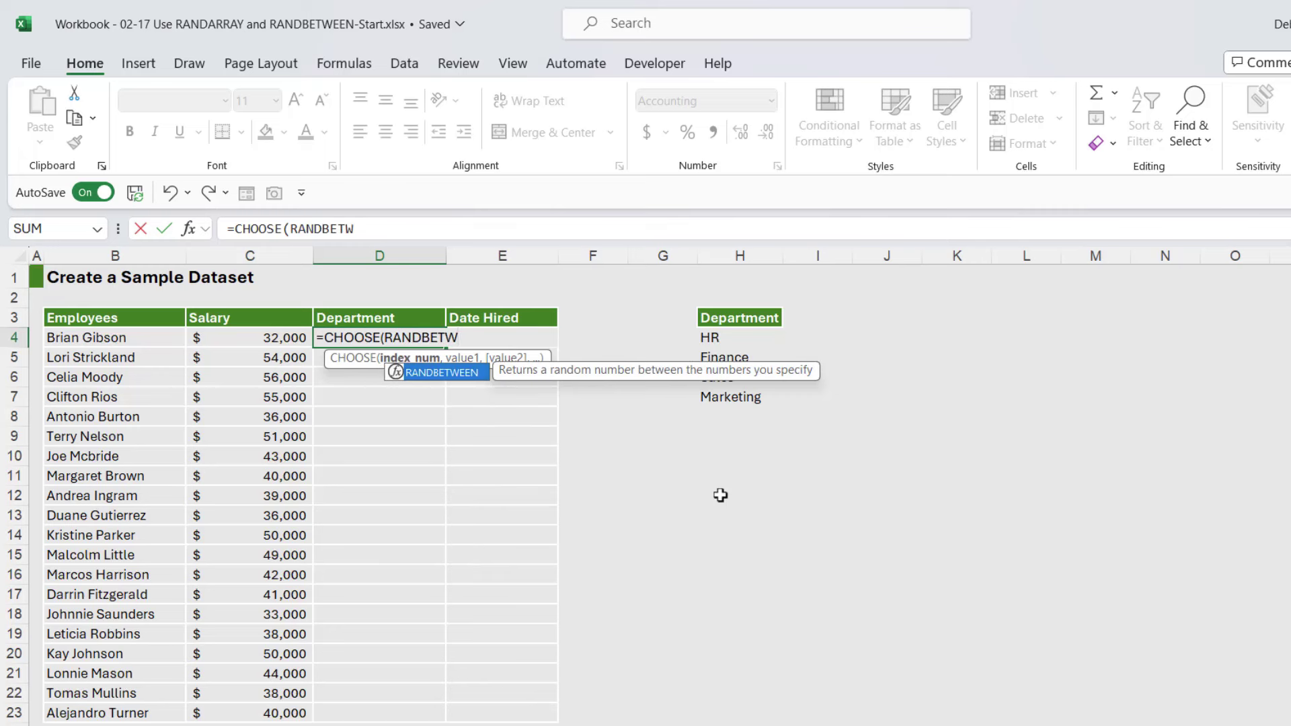
{"action": "key", "text": "Tab"}
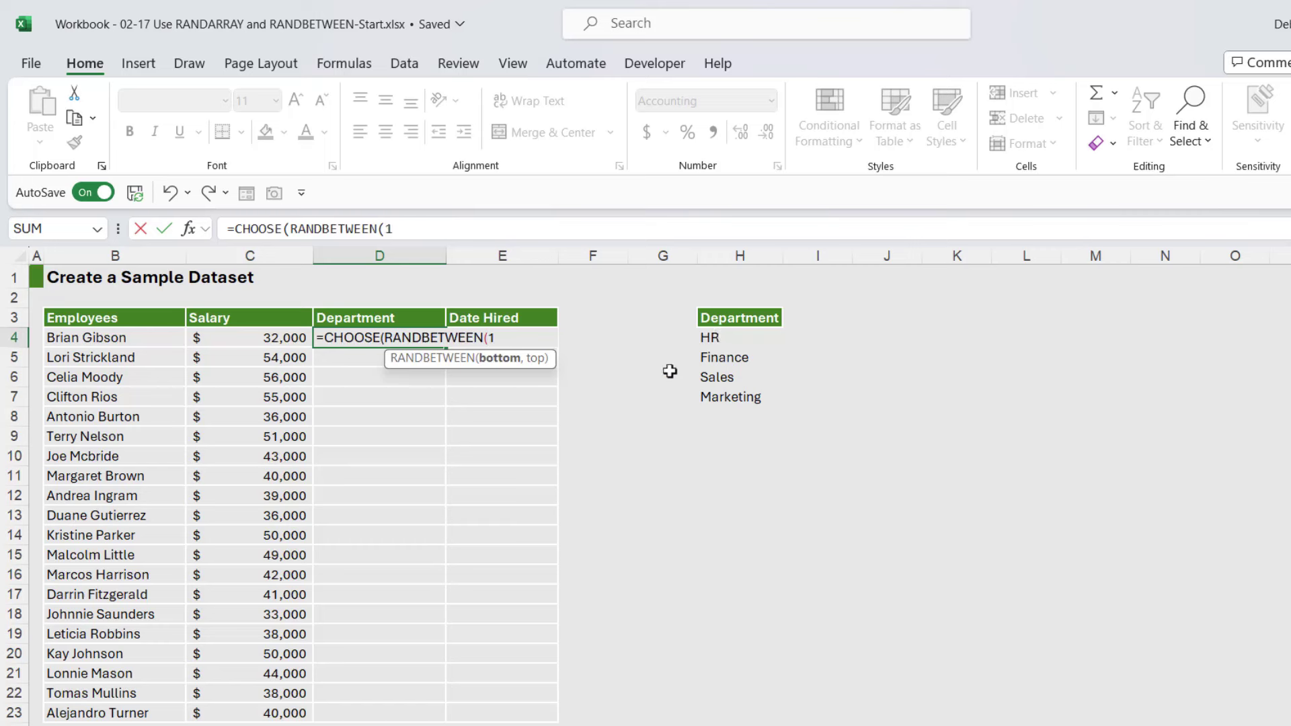
{"action": "type", "text": ",4)"}
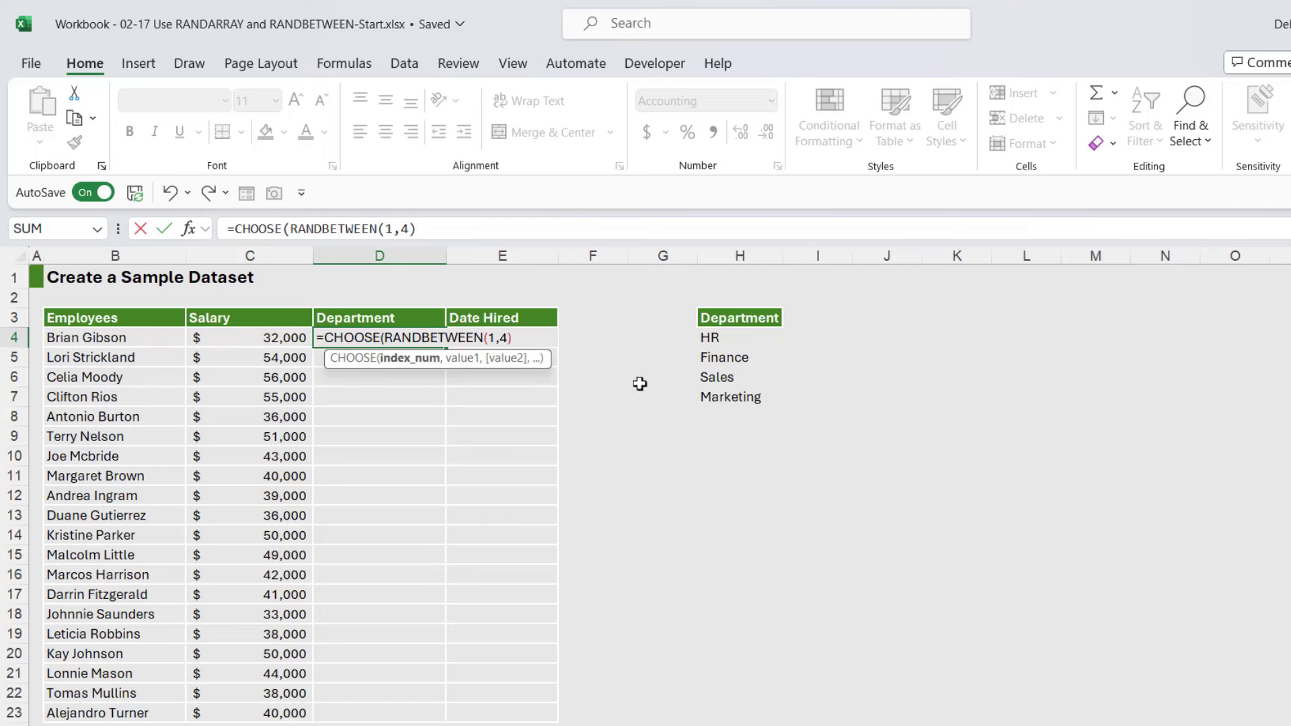
Step: Add the absolute references $H$4 (HR) and $H$5 (Finance) as CHOOSE's first two options
{"action": "type", "text": ","}
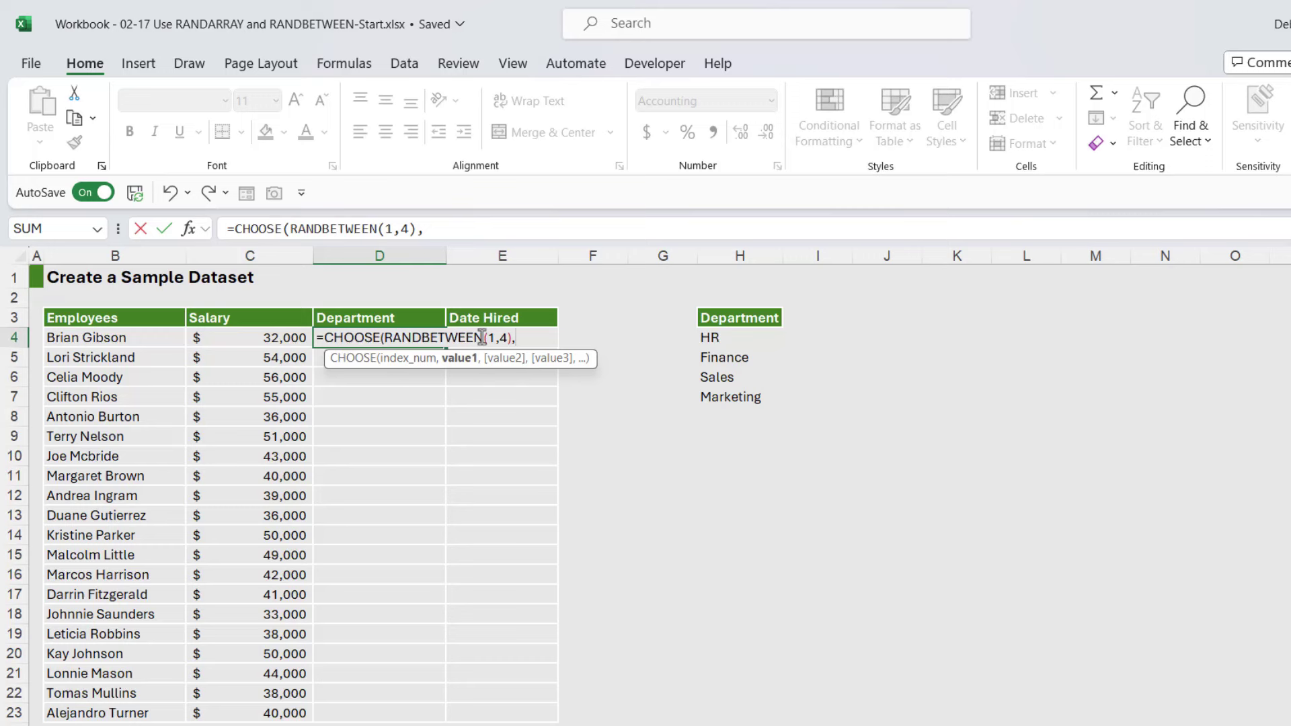
{"action": "left_click", "coordinate": [731, 341]}
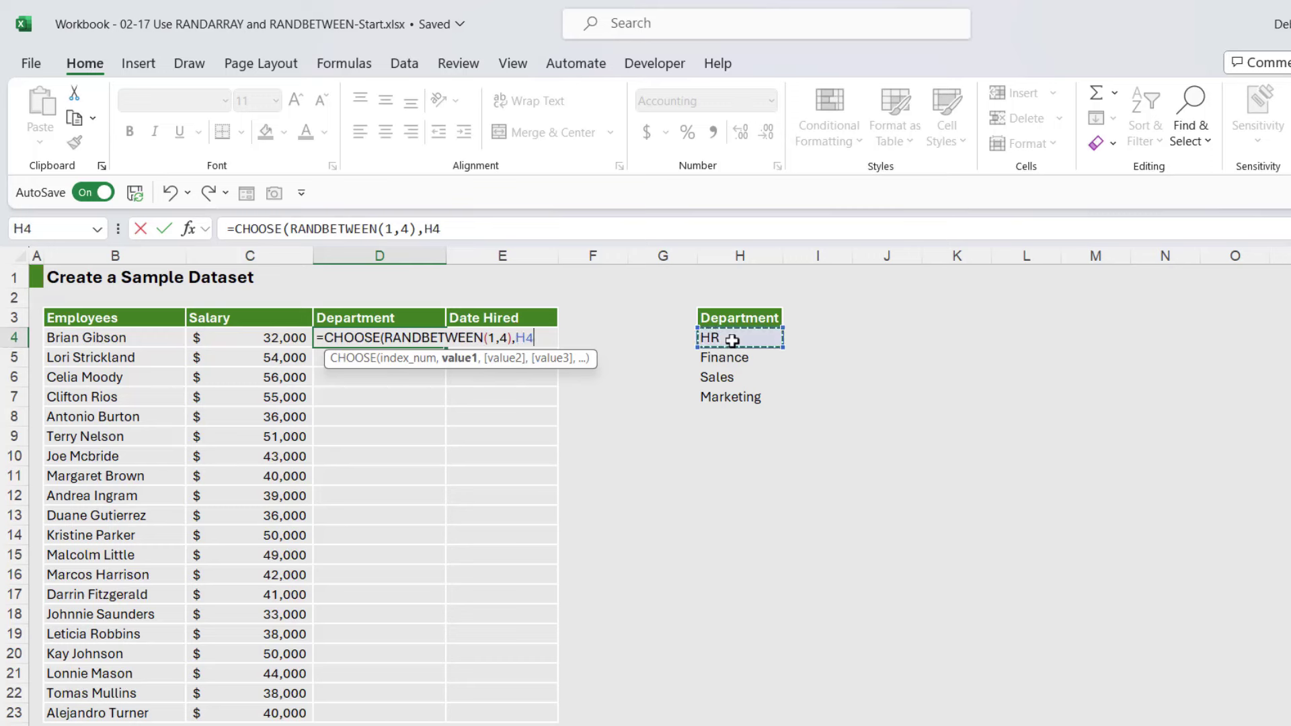
{"action": "key", "text": "F4"}
{"action": "type", "text": ","}
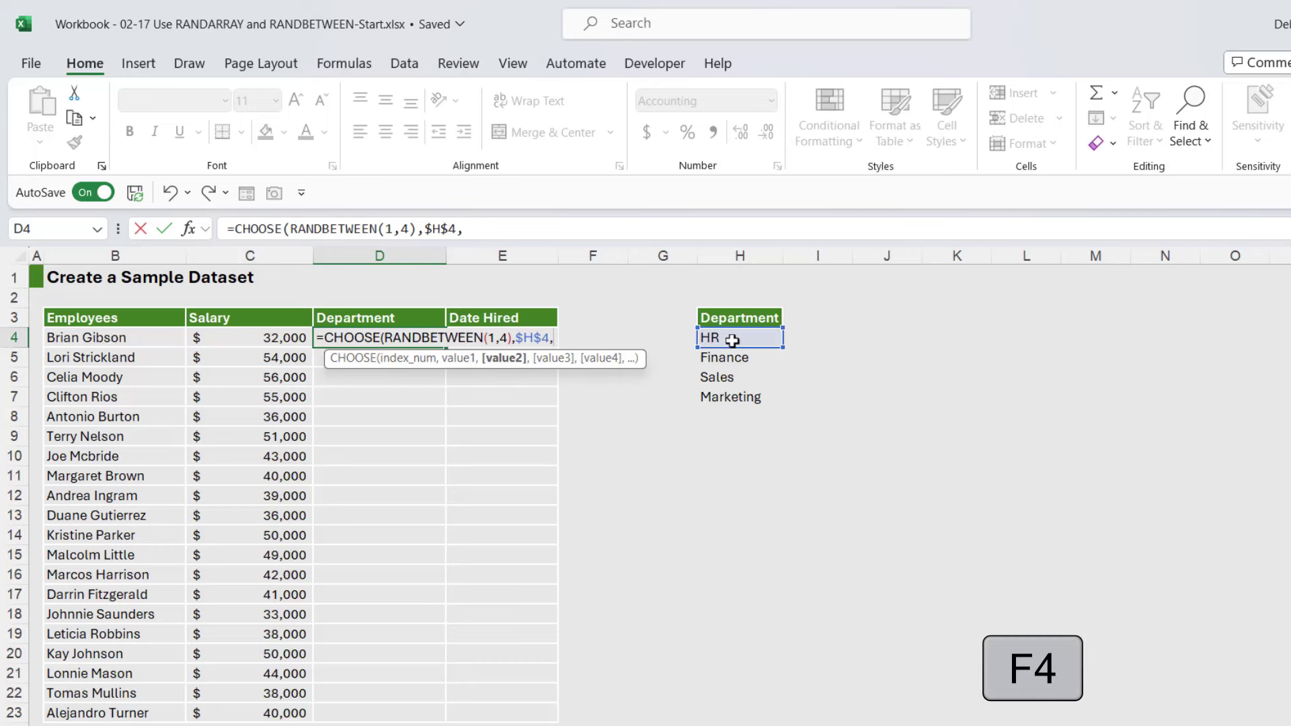
{"action": "left_click", "coordinate": [735, 357]}
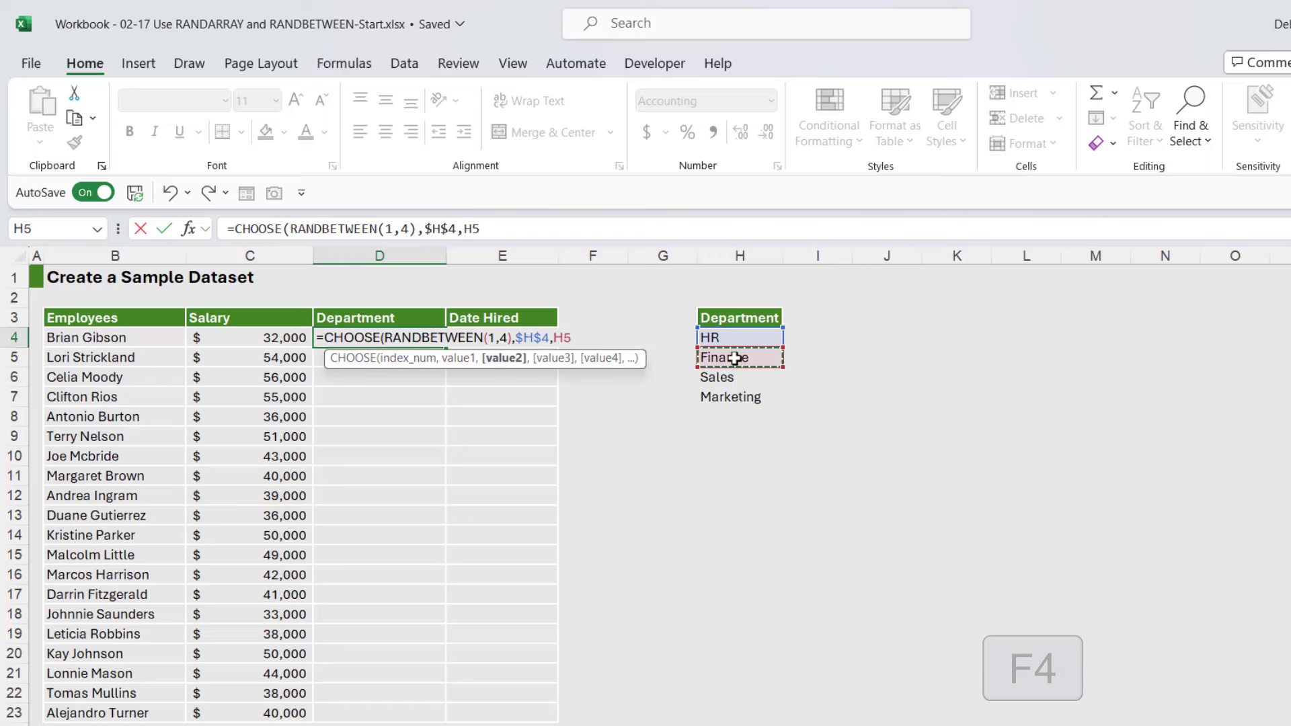
{"action": "key", "text": "F4"}
{"action": "type", "text": ","}
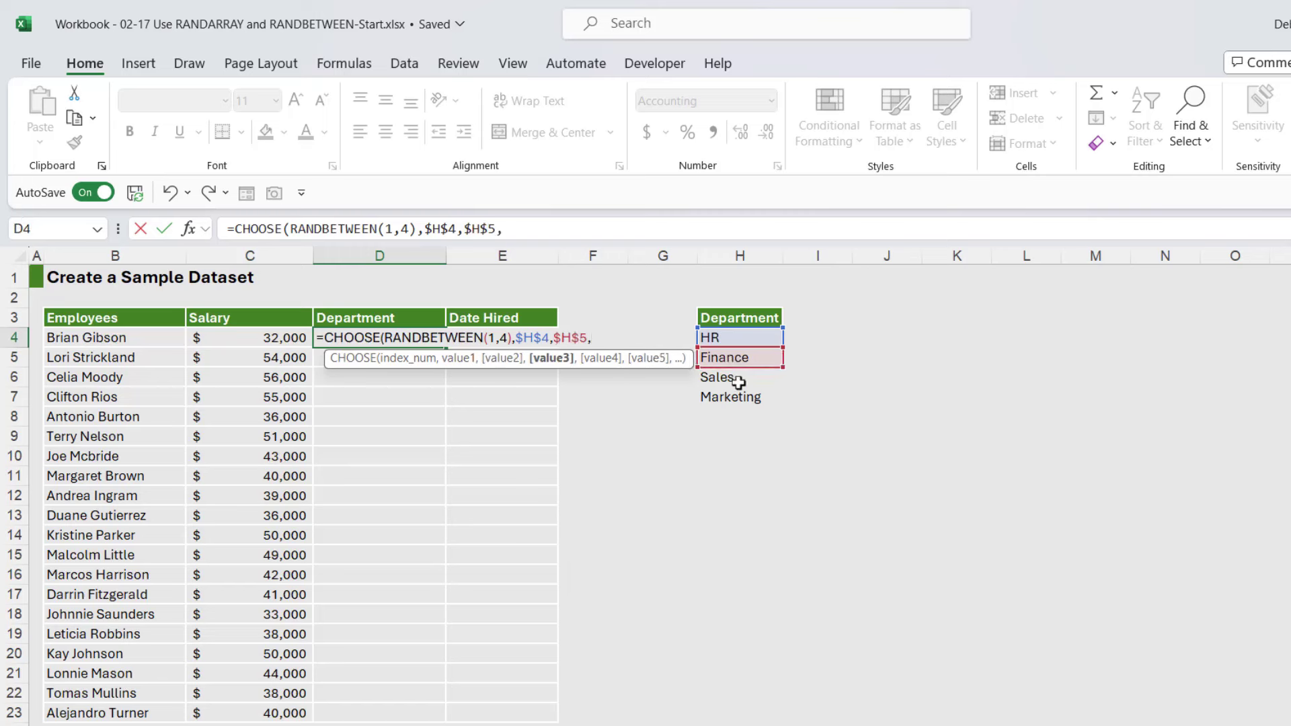
Step: Add $H$6 (Sales) and $H$7 (Marketing), close the formula and commit it in D4
{"action": "left_click", "coordinate": [738, 378]}
{"action": "key", "text": "F4"}
{"action": "type", "text": ","}
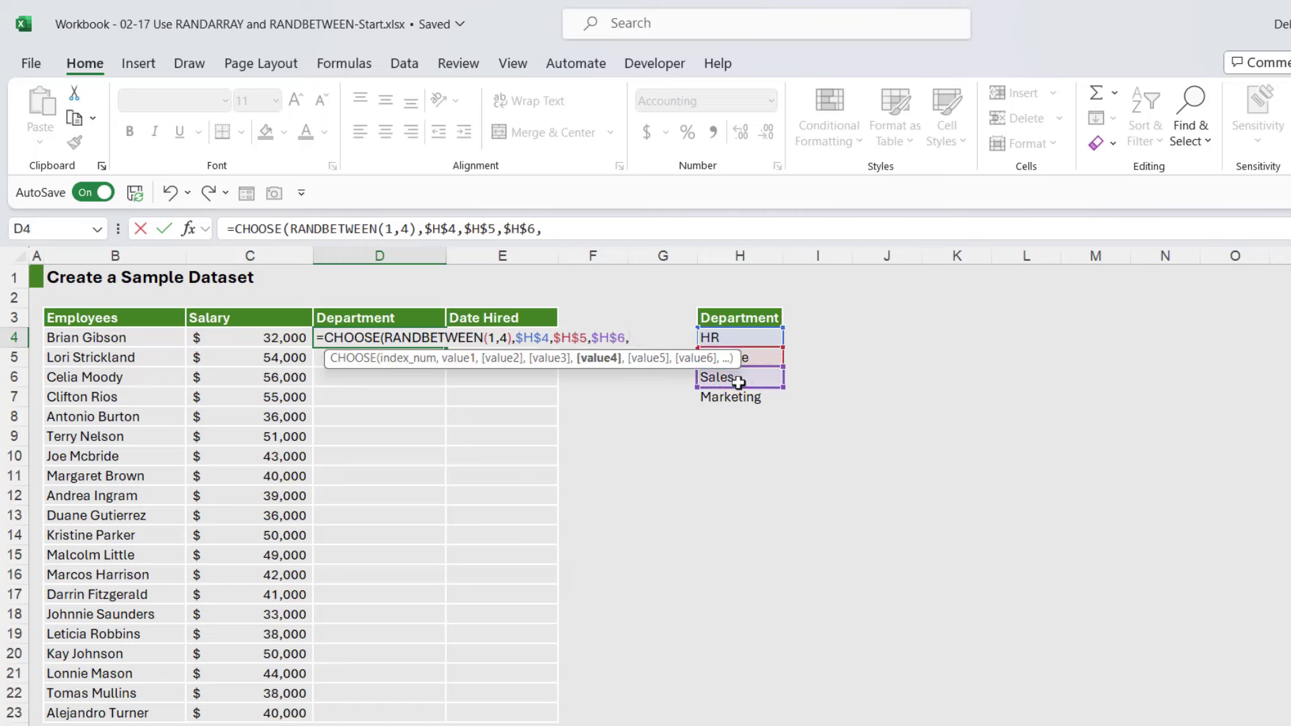
{"action": "left_click", "coordinate": [738, 402]}
{"action": "key", "text": "F4"}
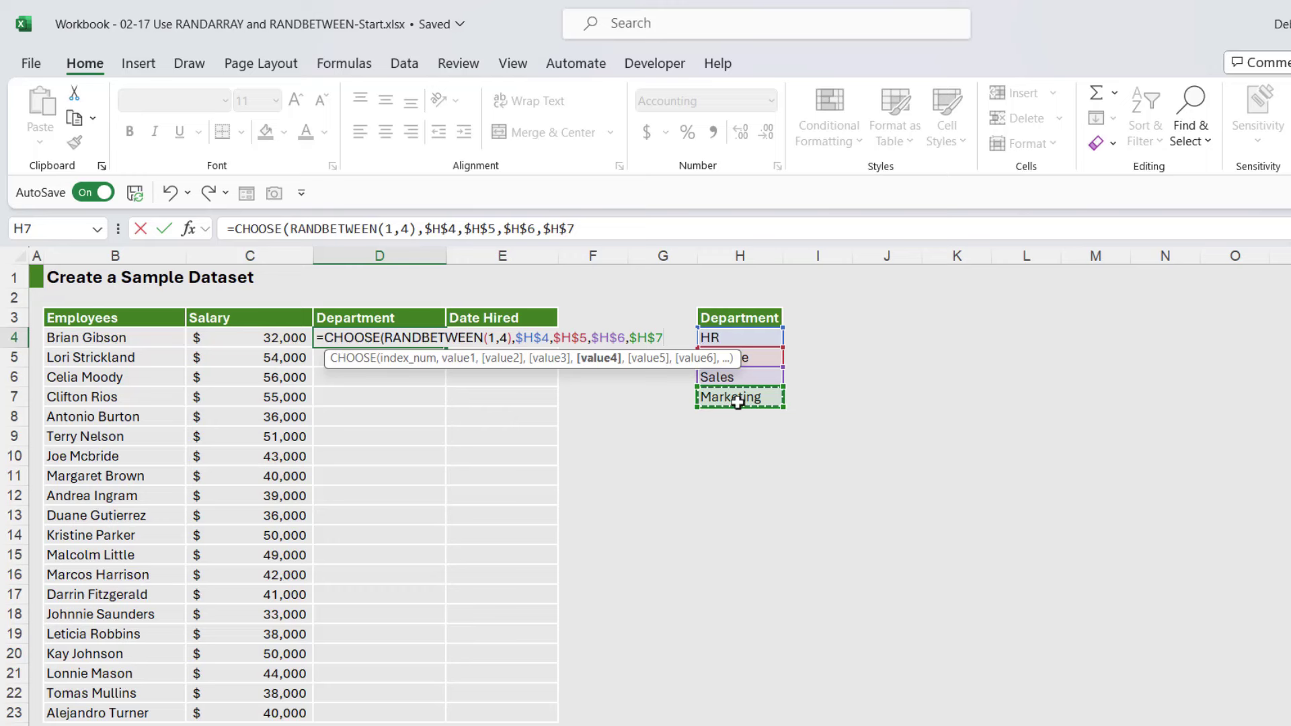
{"action": "type", "text": ")"}
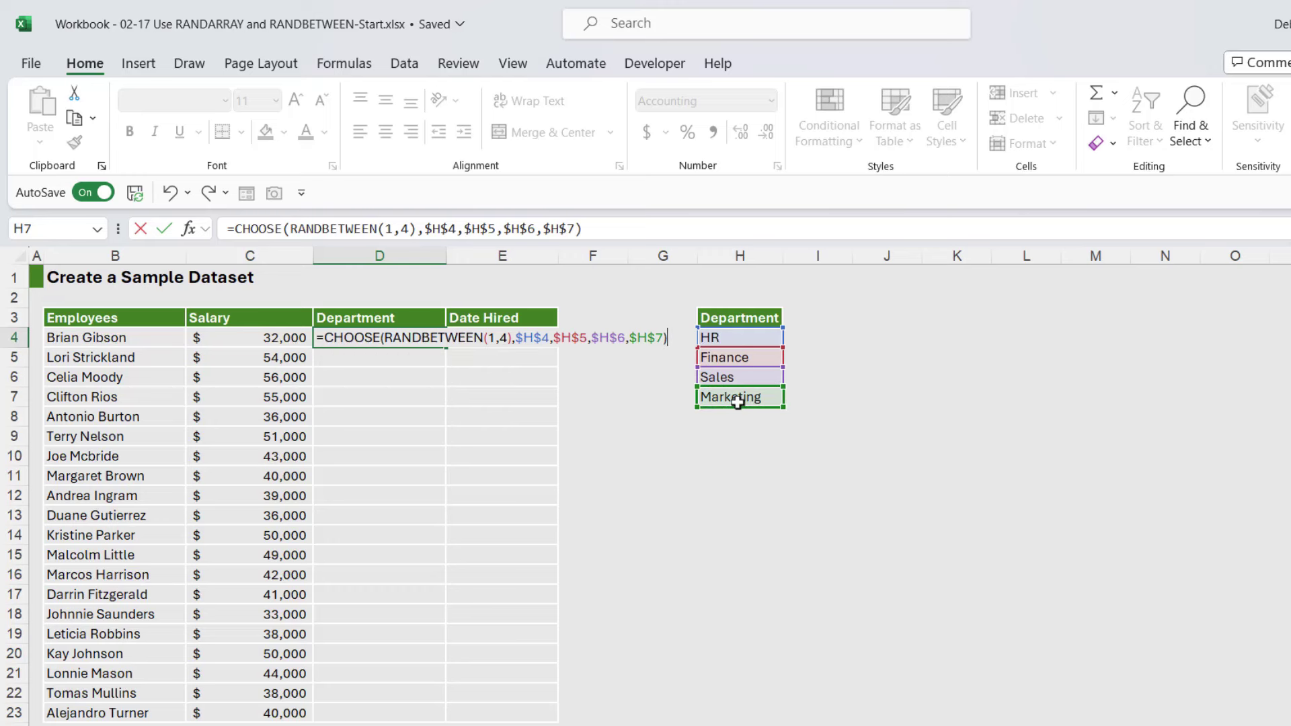
{"action": "key", "text": "Return"}
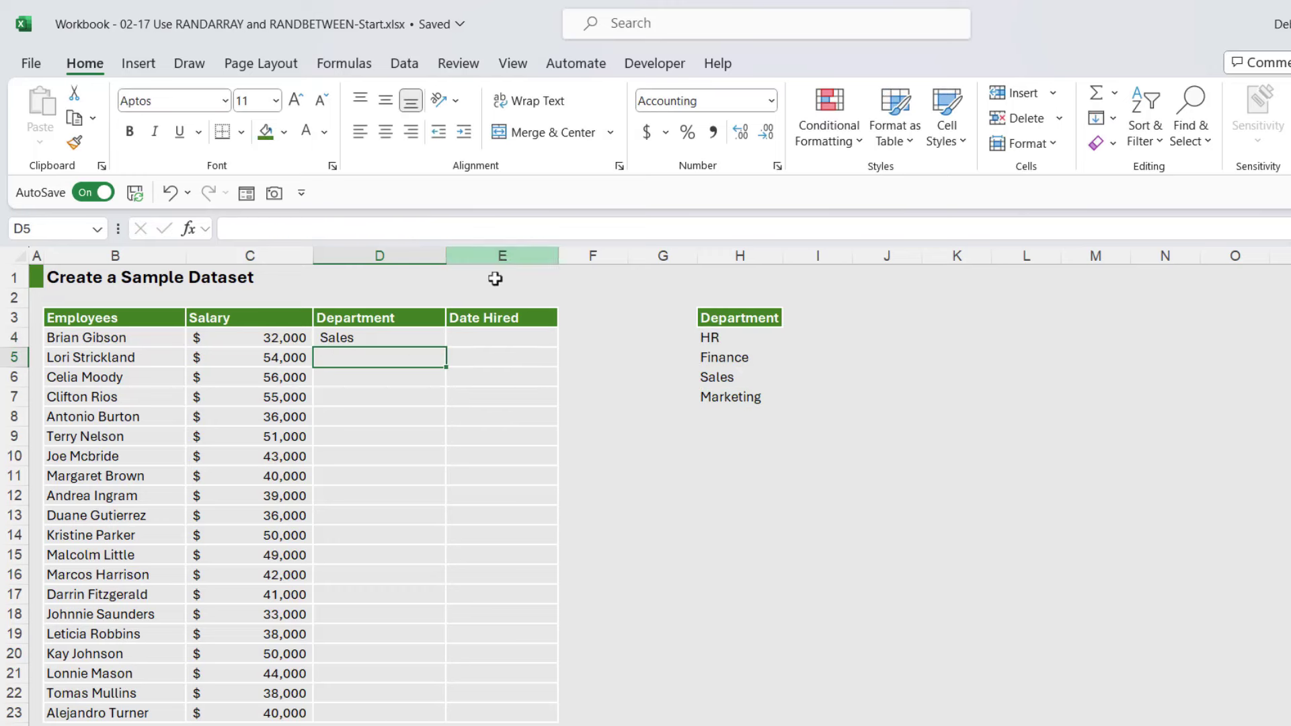
Step: Fill D4's department formula down to D23 and paste the results back as fixed values
{"action": "left_click", "coordinate": [415, 340]}
{"action": "double_click", "coordinate": [446, 349]}
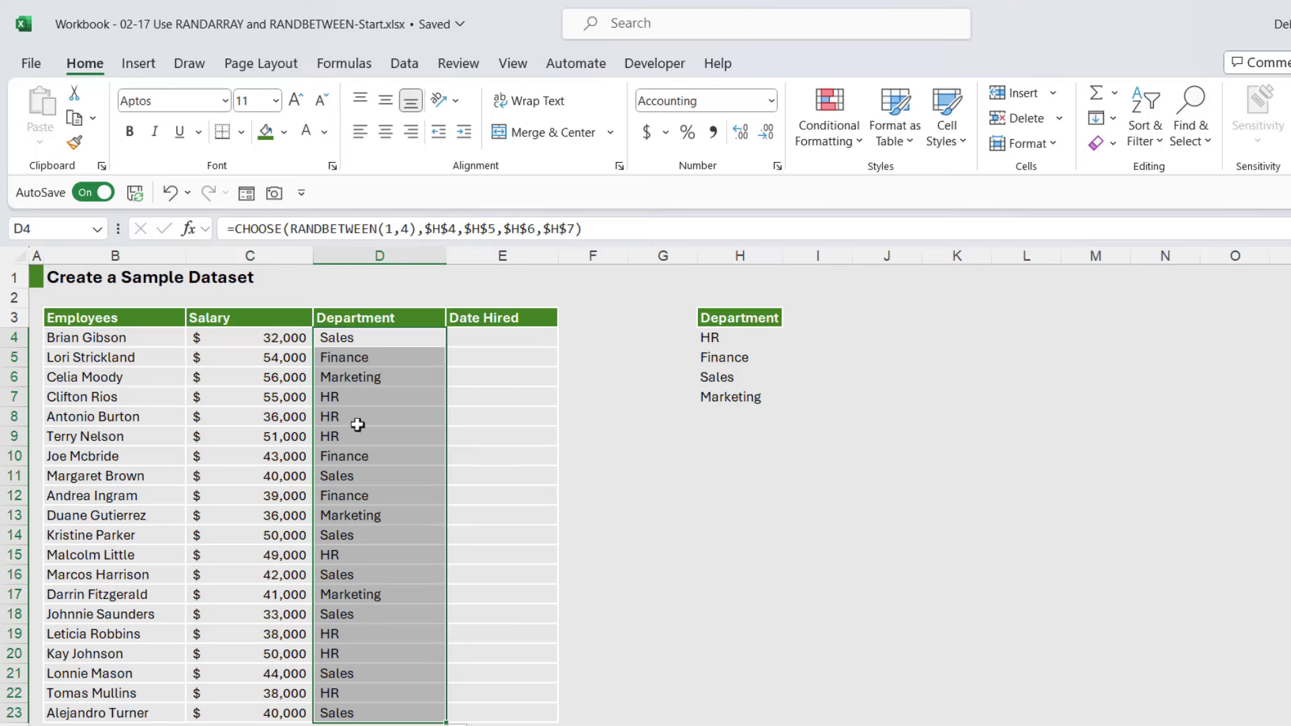
{"action": "key", "text": "ctrl+c"}
{"action": "key", "text": "ctrl+shift+v"}
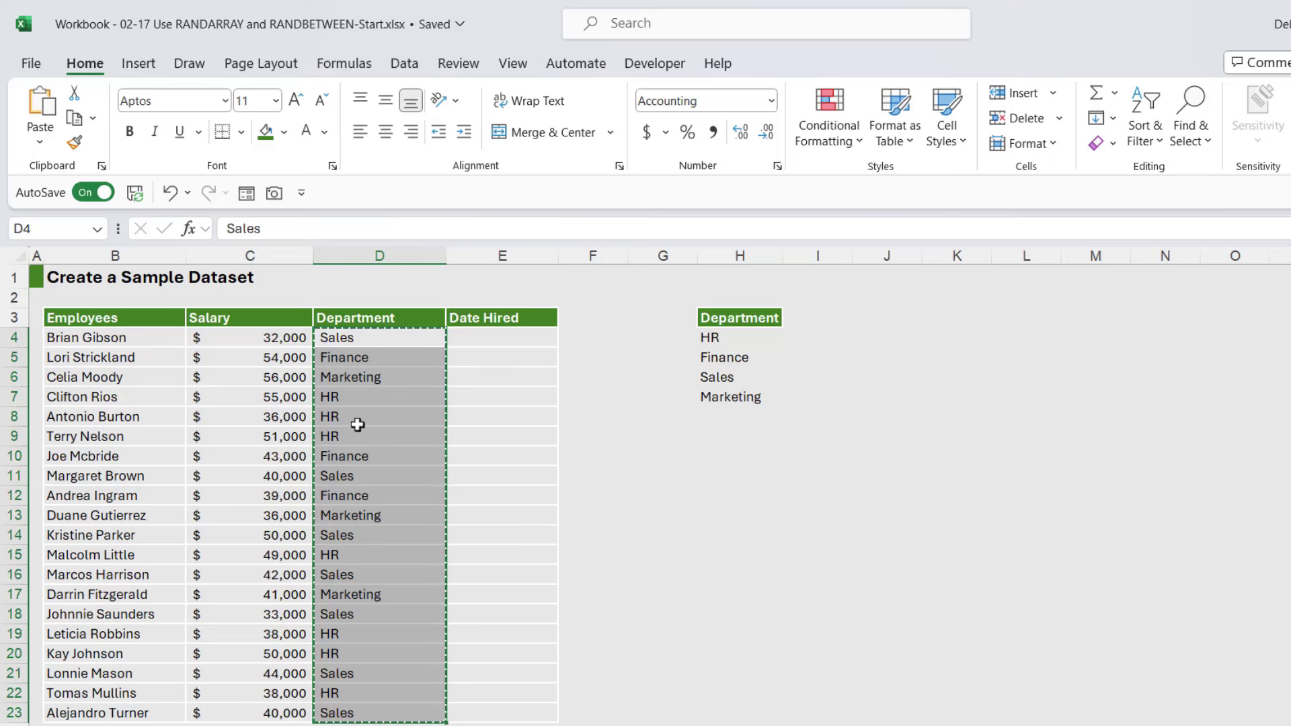
{"action": "key", "text": "Escape"}
{"action": "left_click", "coordinate": [527, 340]}
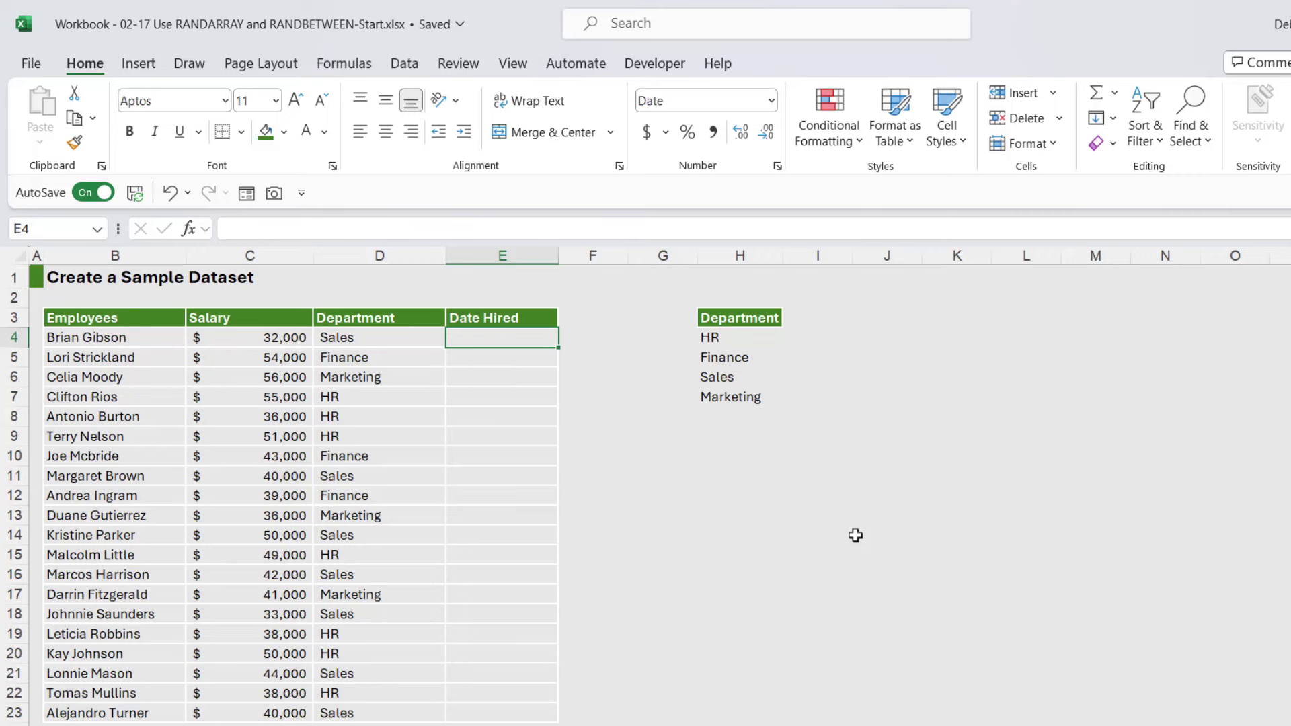
Step: Type =RANDBETWEEN(DATE(2005,01,01),DATE(2022,12,31)) in E4 for a random hire date
{"action": "type", "text": "=RANDB"}
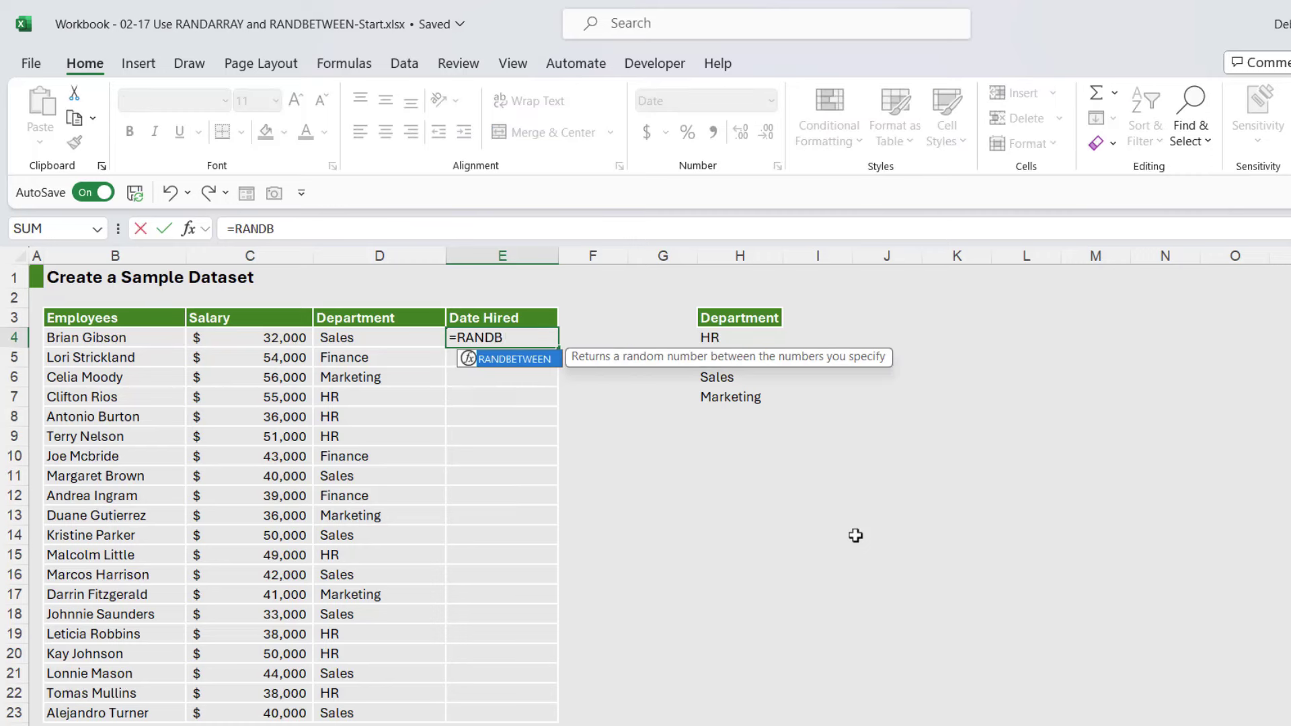
{"action": "type", "text": "ETWEEN("}
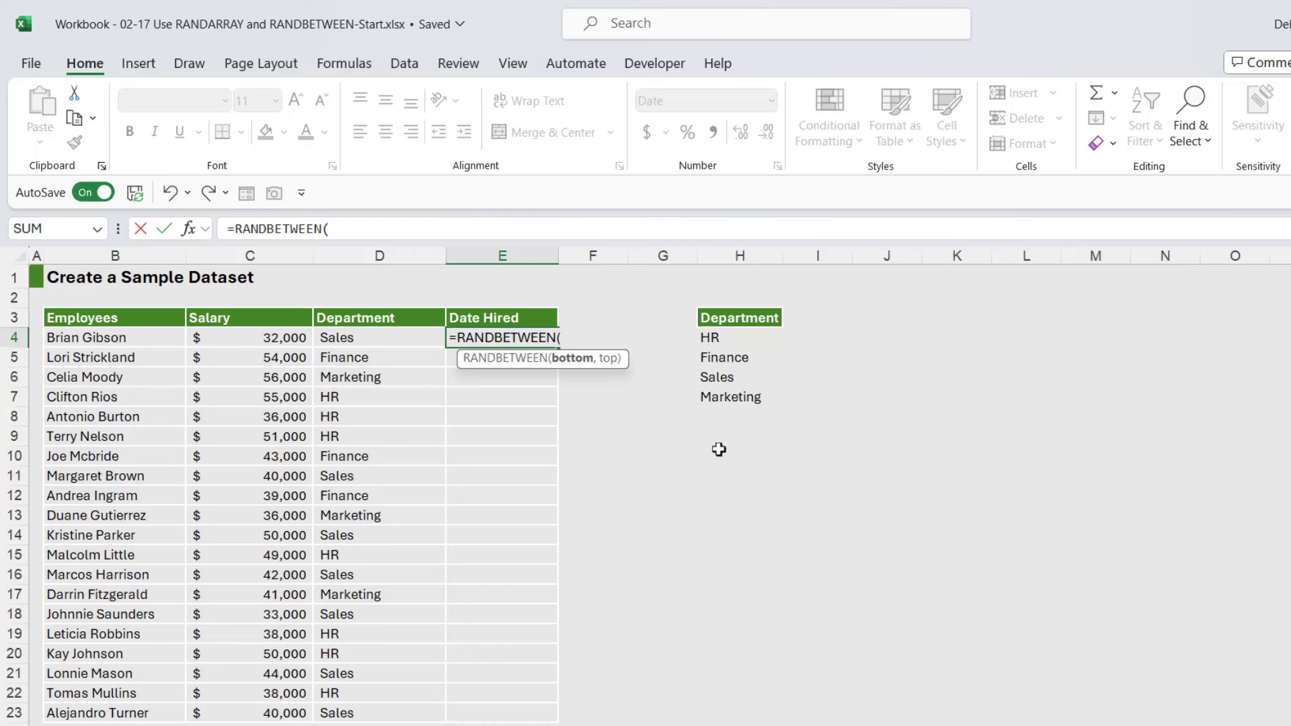
{"action": "type", "text": "DATE("}
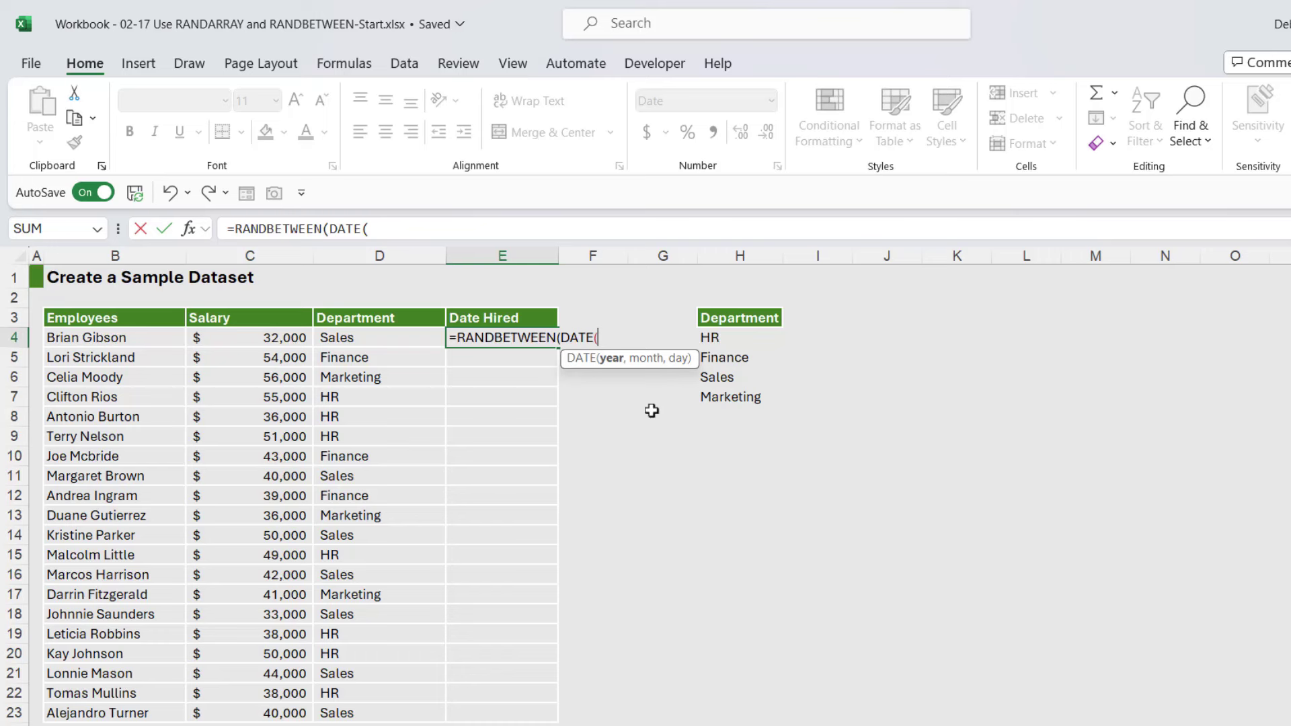
{"action": "type", "text": "2005,01,0"}
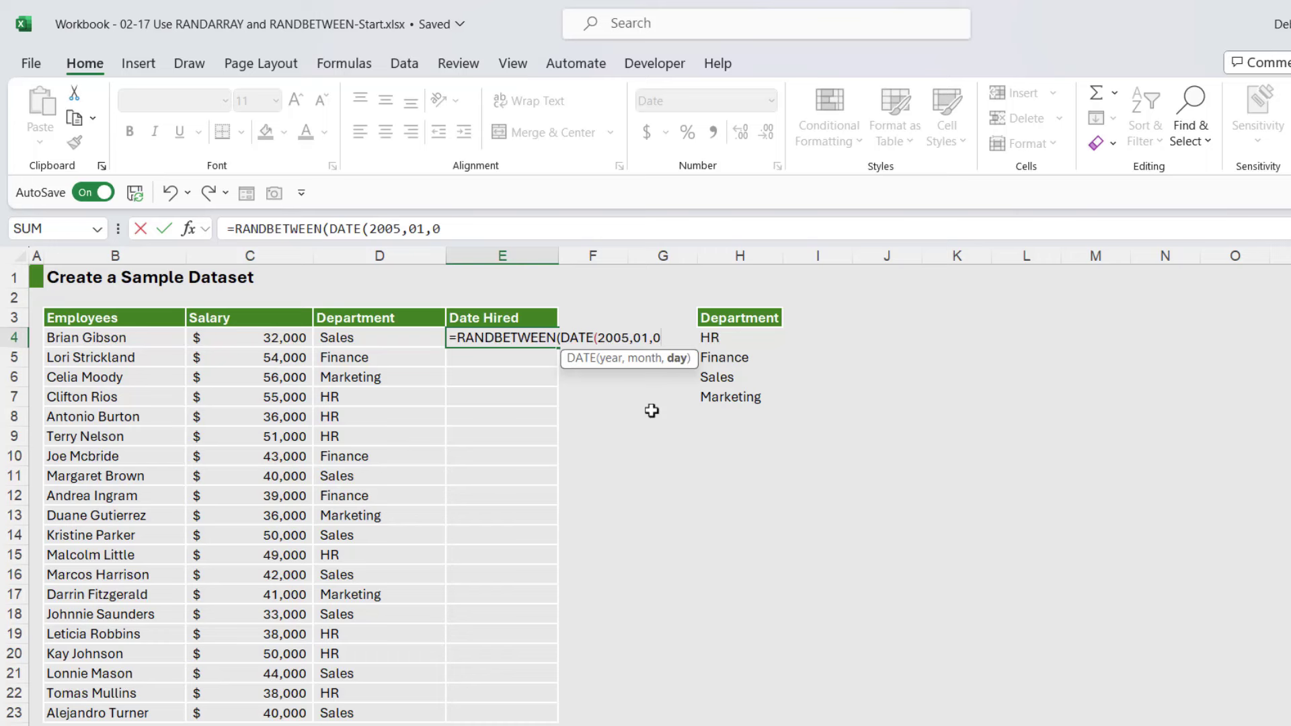
{"action": "type", "text": "1)"}
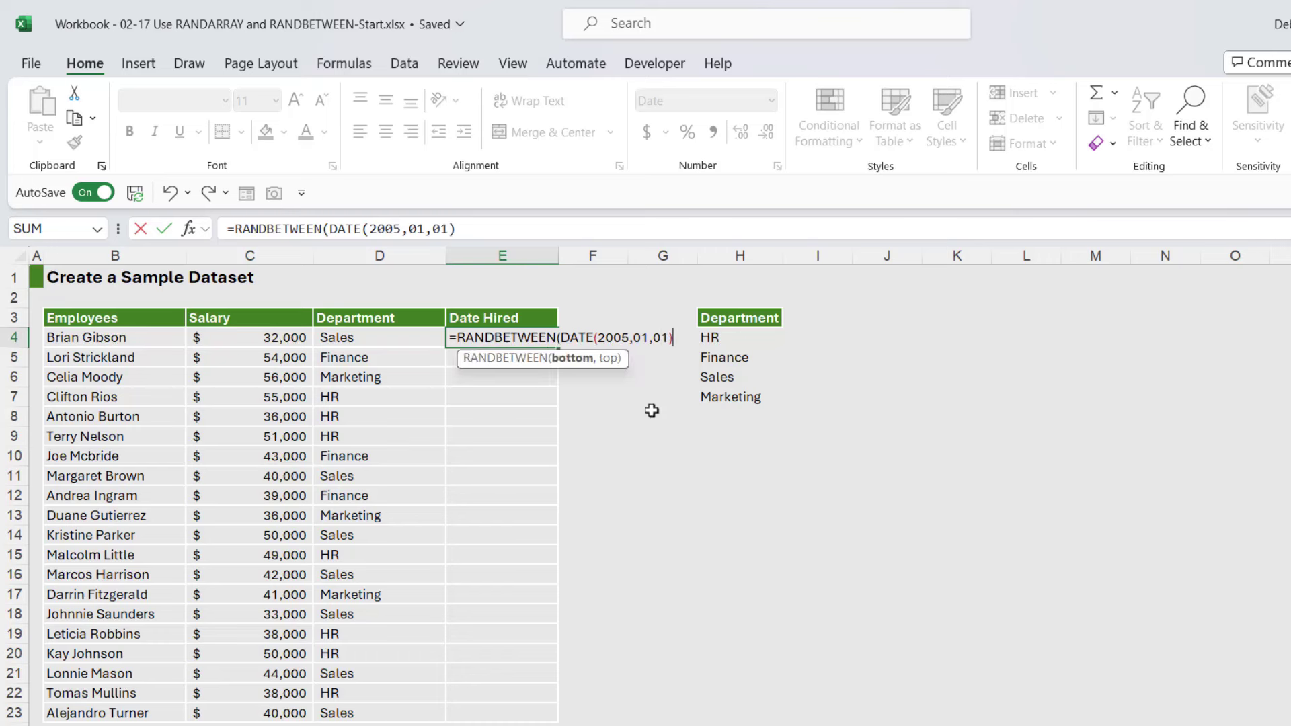
{"action": "type", "text": ","}
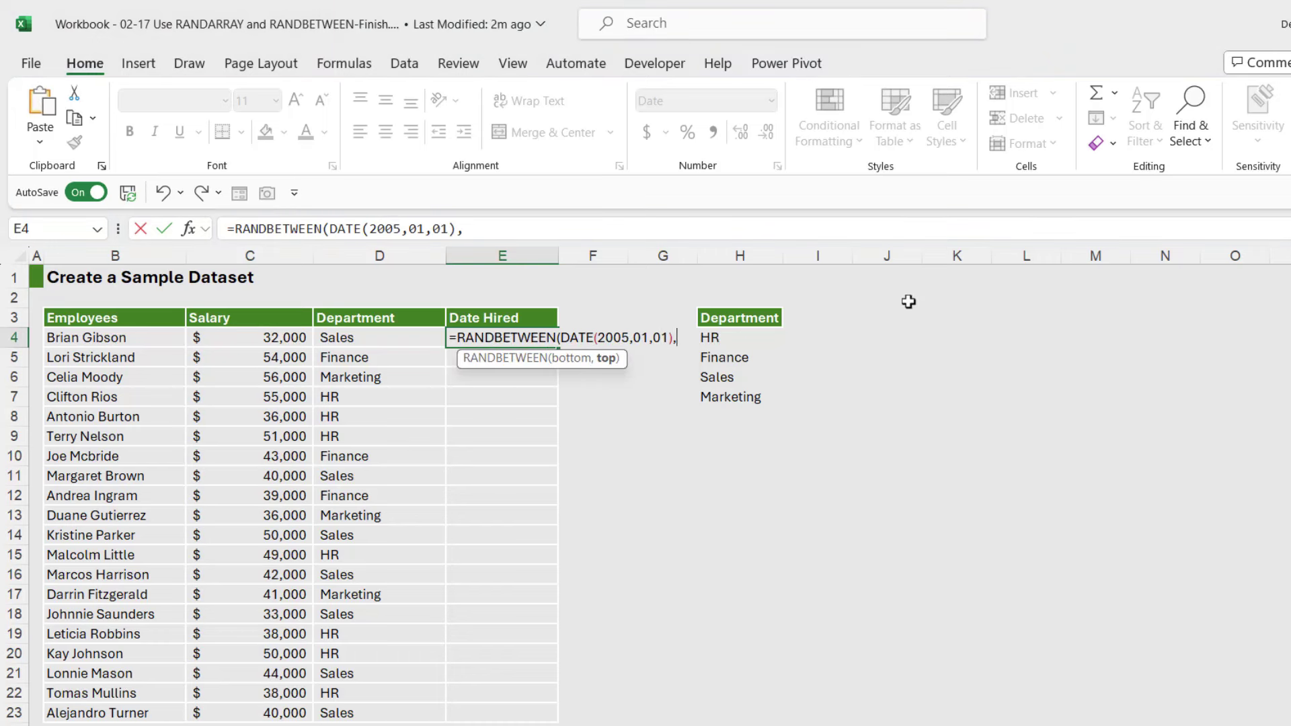
{"action": "type", "text": "DATE("}
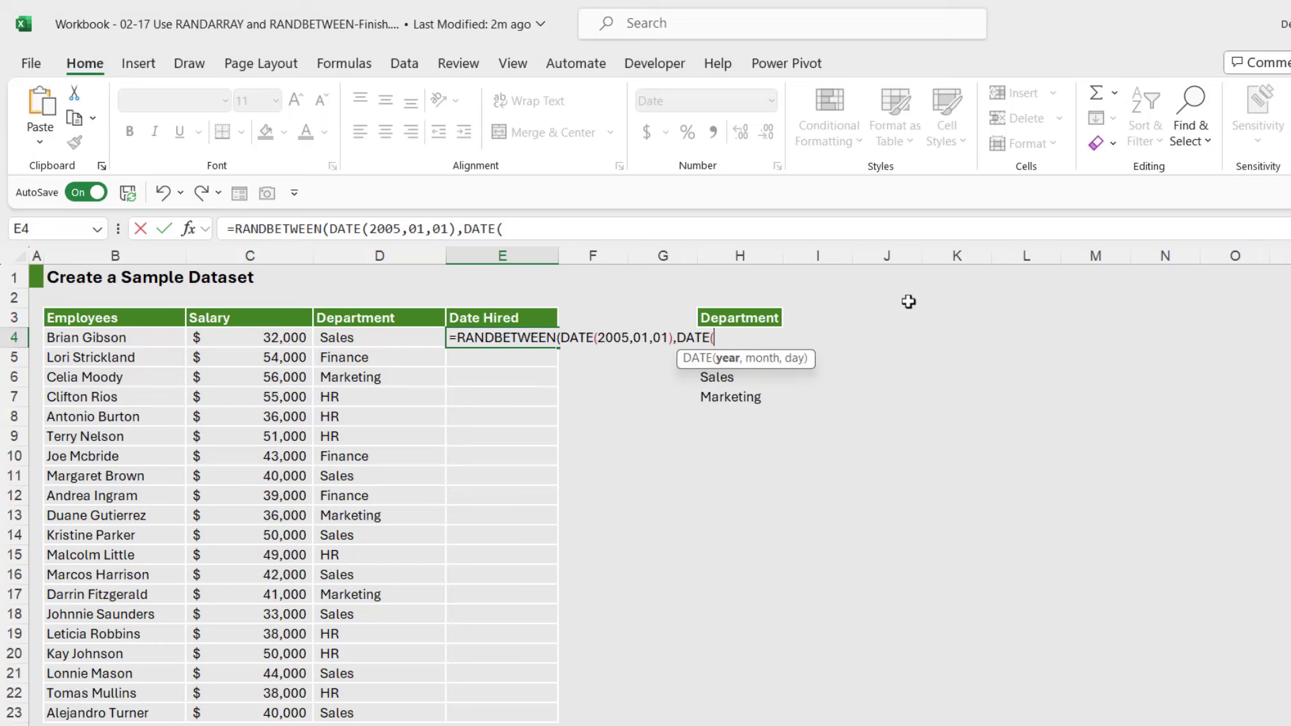
{"action": "type", "text": "2022,"}
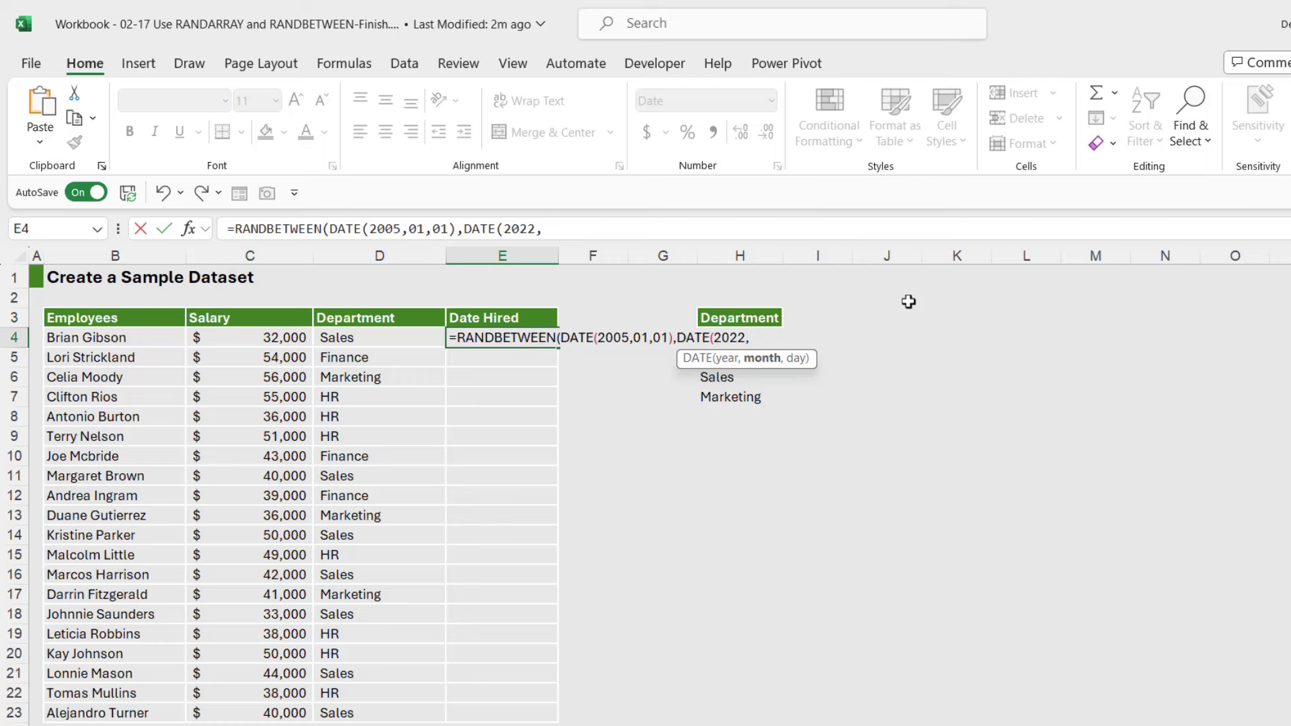
{"action": "type", "text": "12,31"}
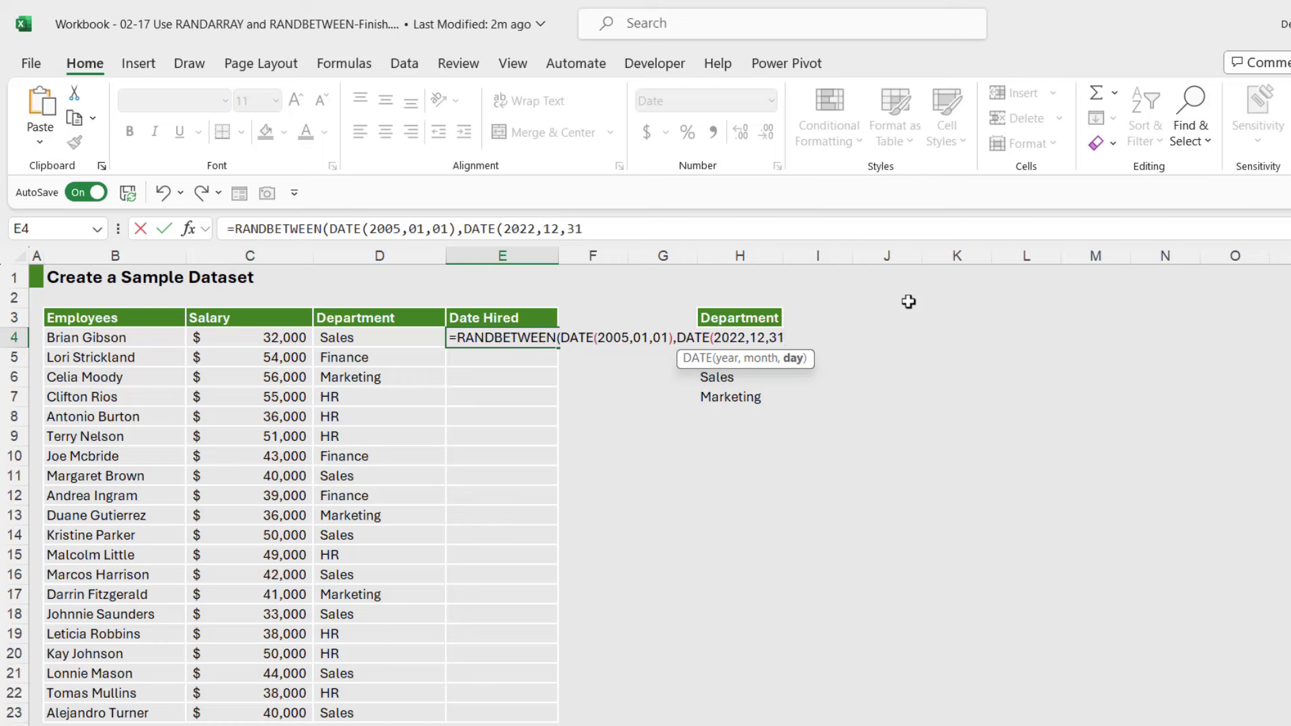
{"action": "type", "text": "))"}
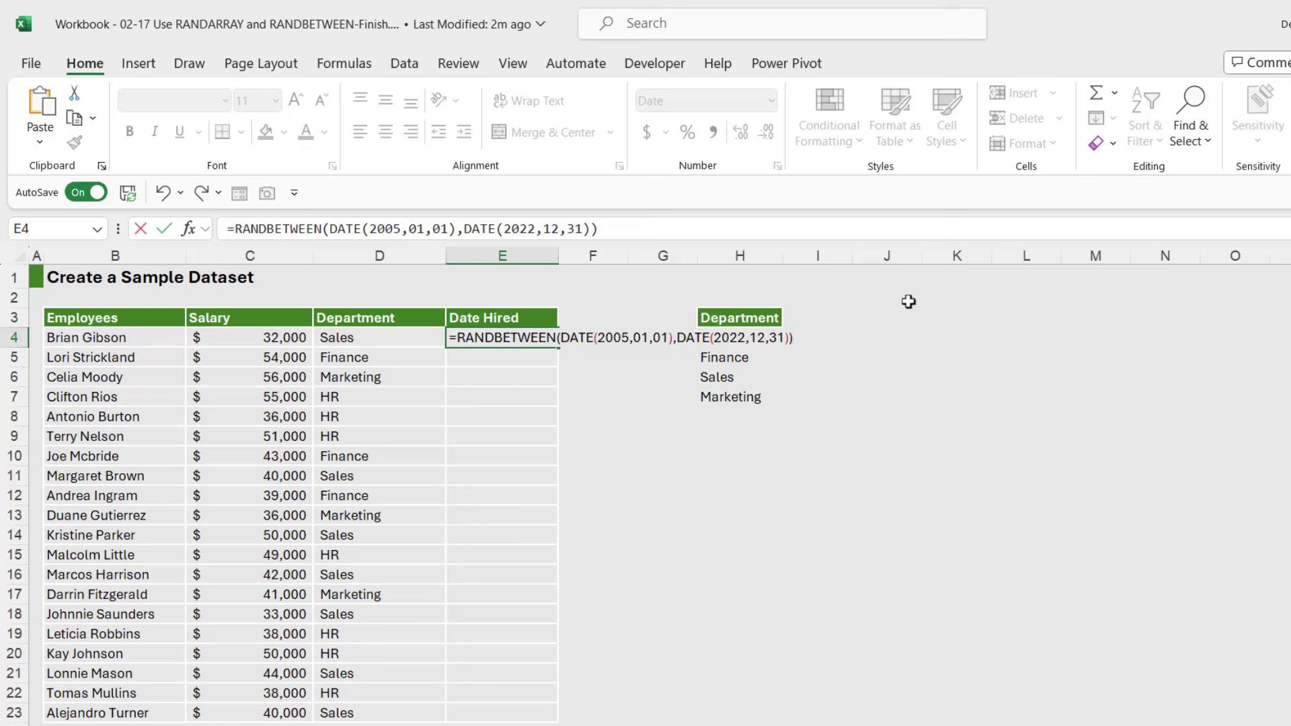
Step: Commit E4's hire-date formula, fill it down to E23, and paste the dates as values
{"action": "key", "text": "Return"}
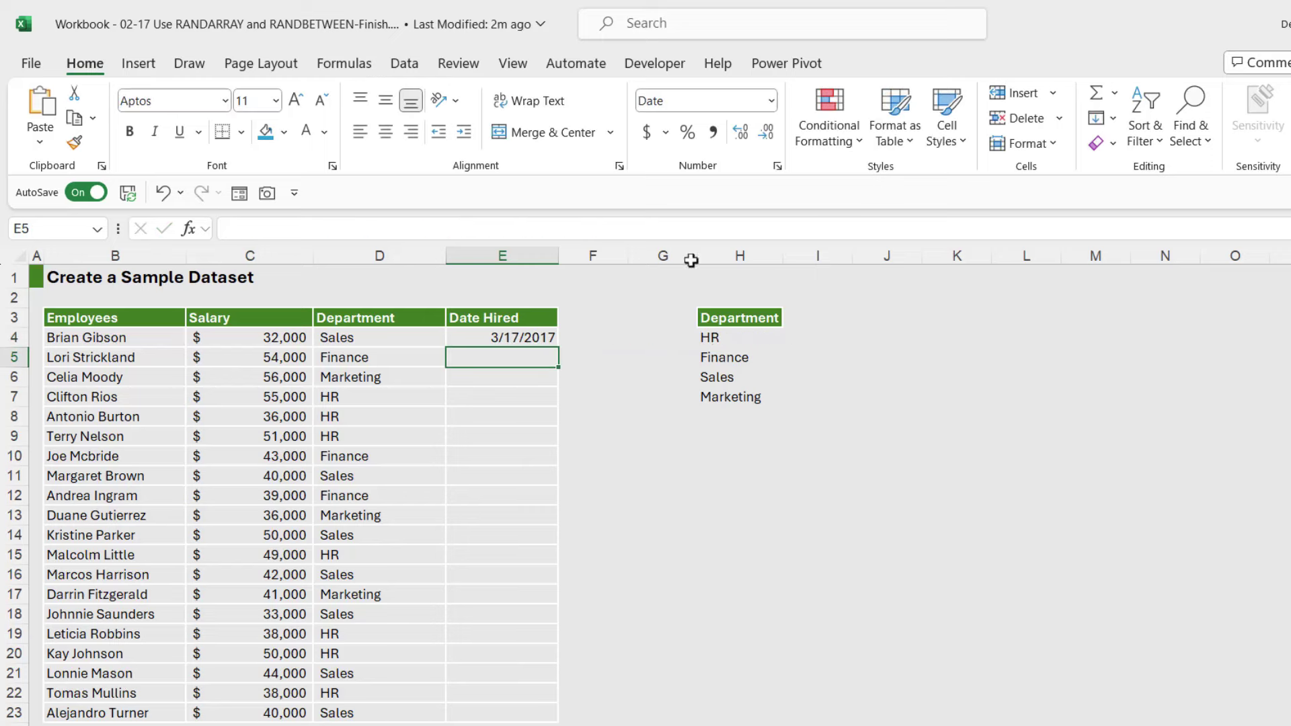
{"action": "left_click", "coordinate": [545, 334]}
{"action": "double_click", "coordinate": [558, 347]}
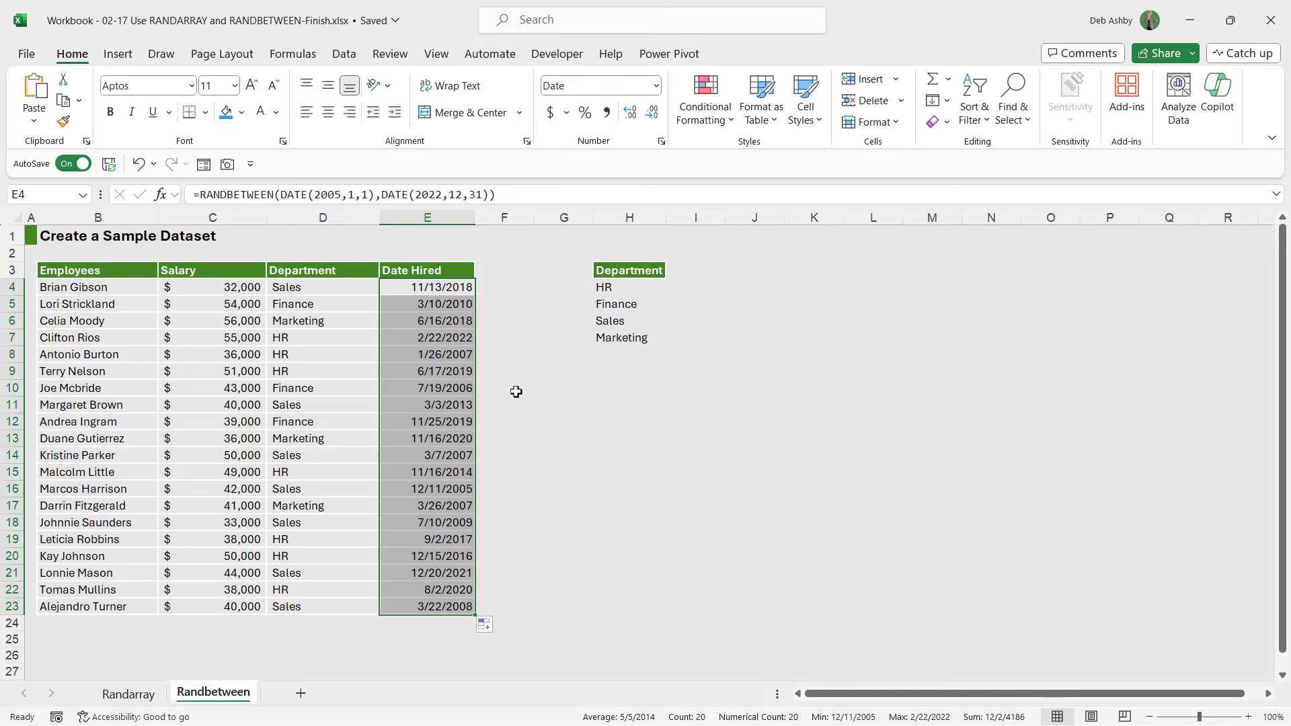
{"action": "key", "text": "ctrl+c"}
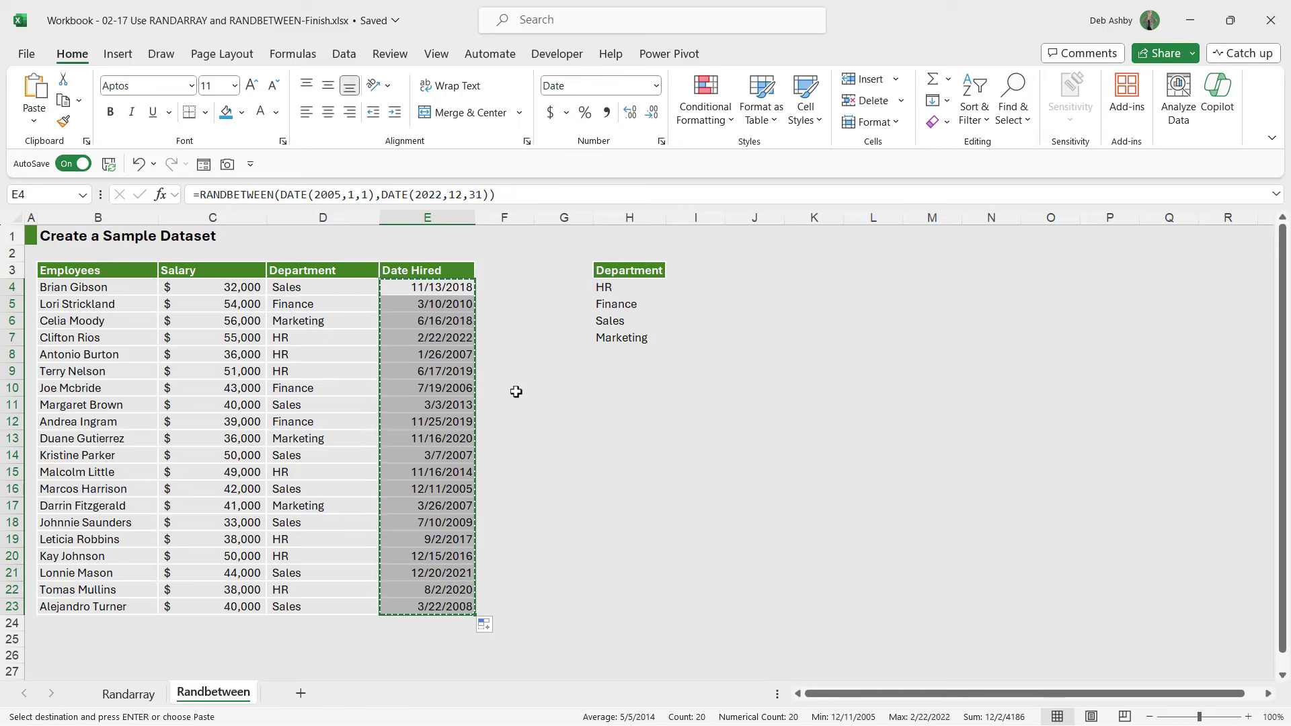
{"action": "key", "text": "ctrl+shift+v"}
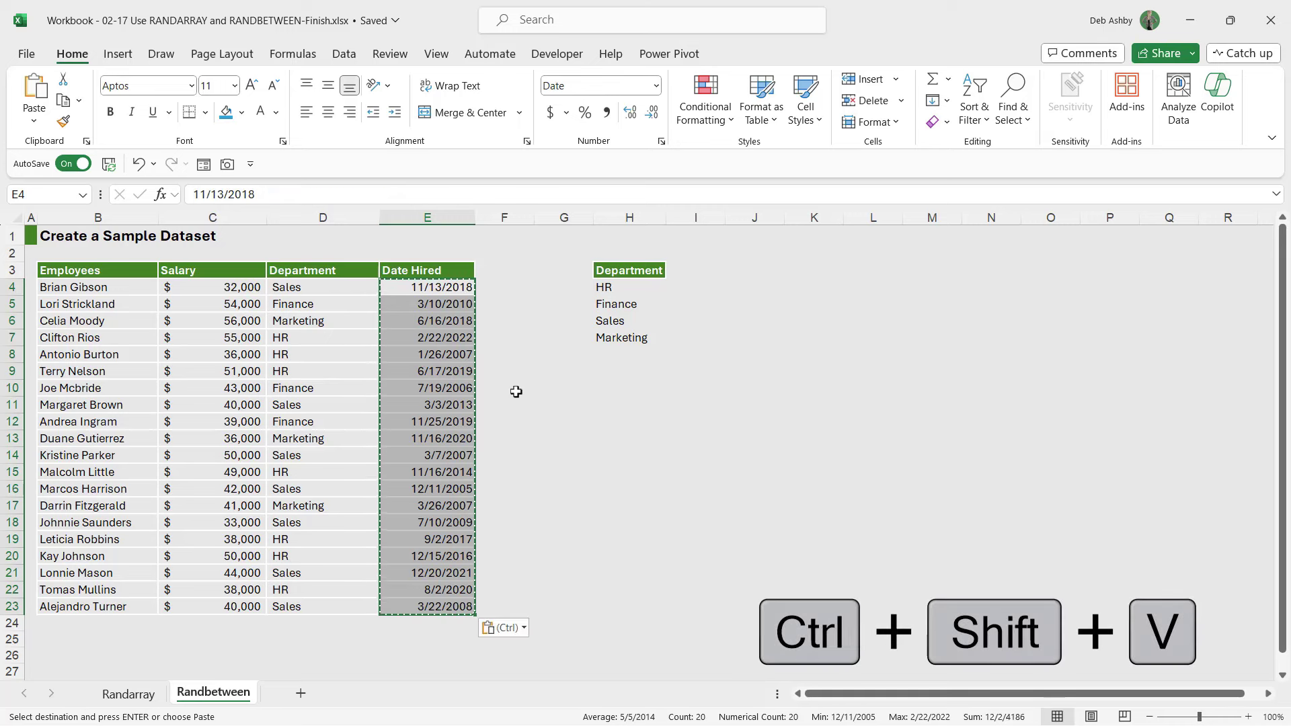
{"action": "key", "text": "Escape"}
{"action": "left_click", "coordinate": [458, 341]}
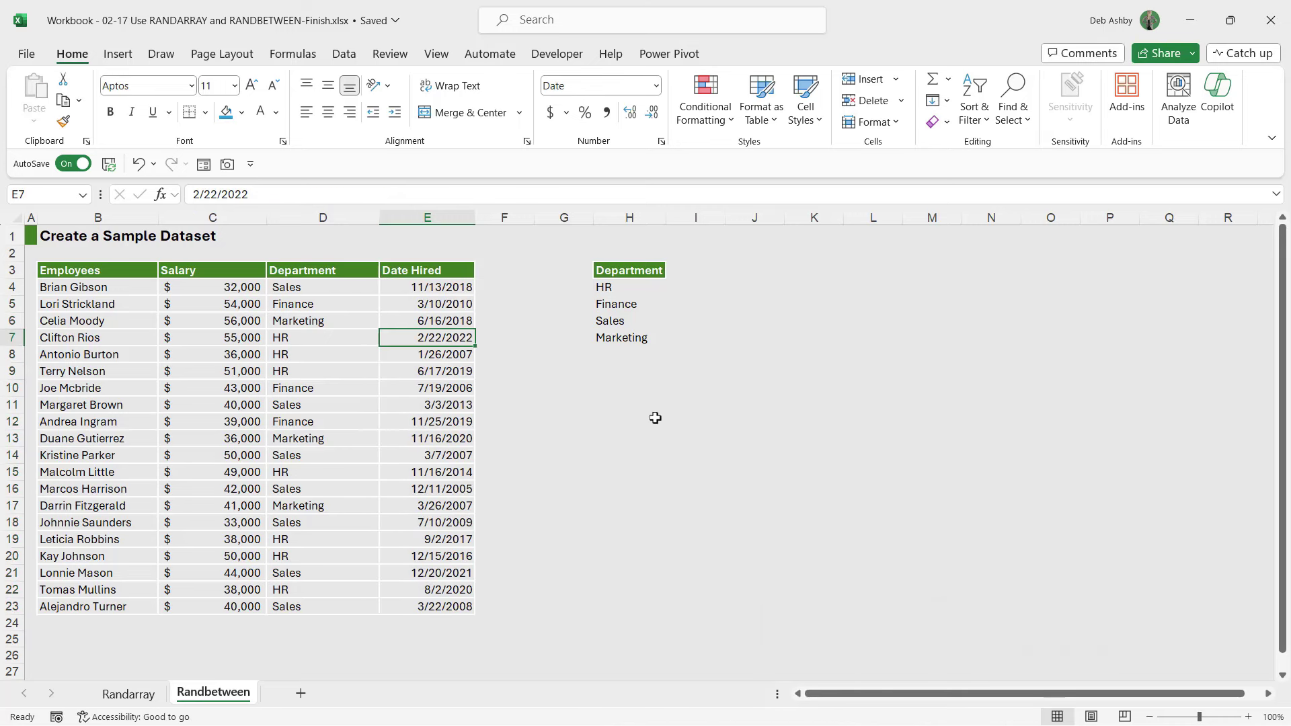